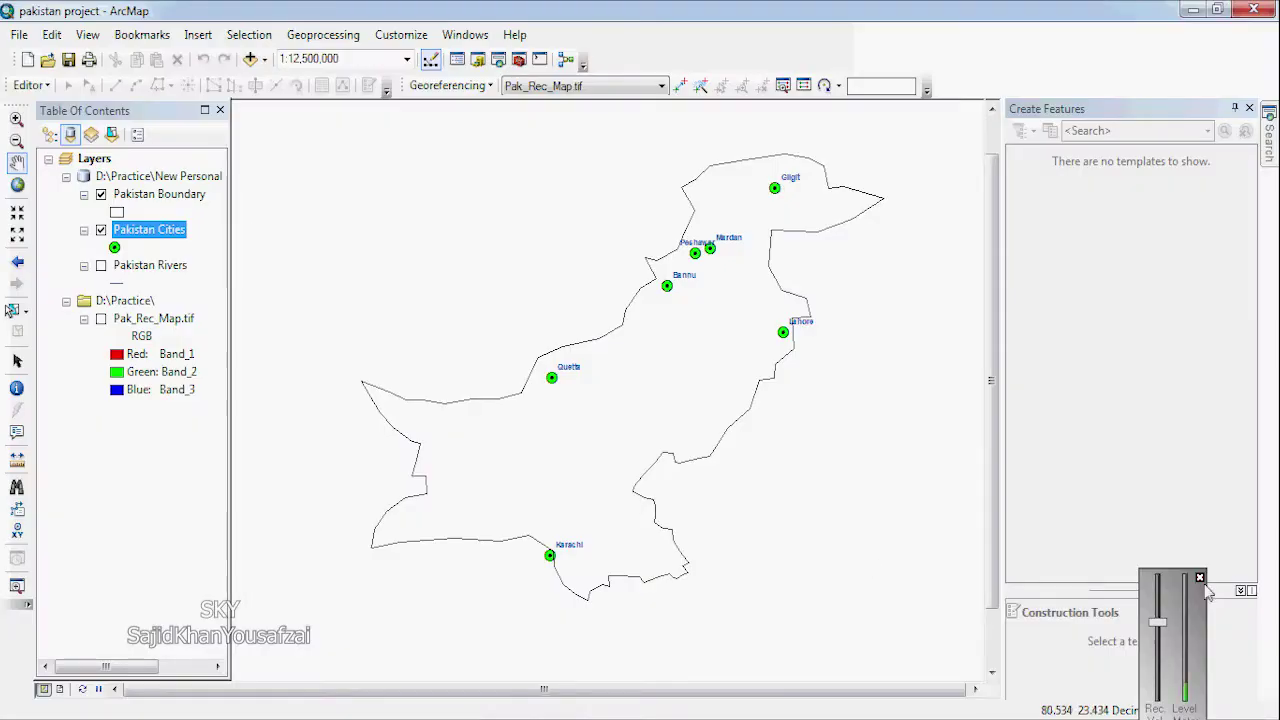
left_click(1200, 578)
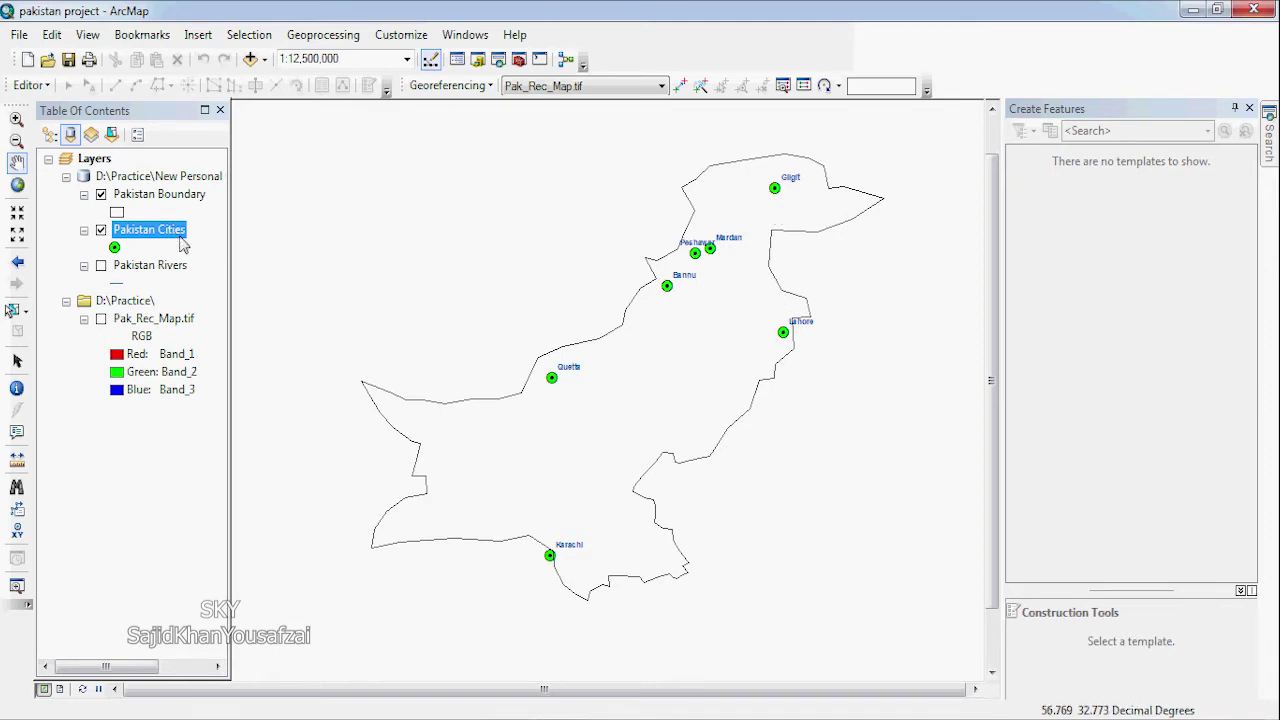
Step: Start a definition query on the Pakistan Cities layer with the condition [City_Name] = 'Peshawar'
right_click(157, 237)
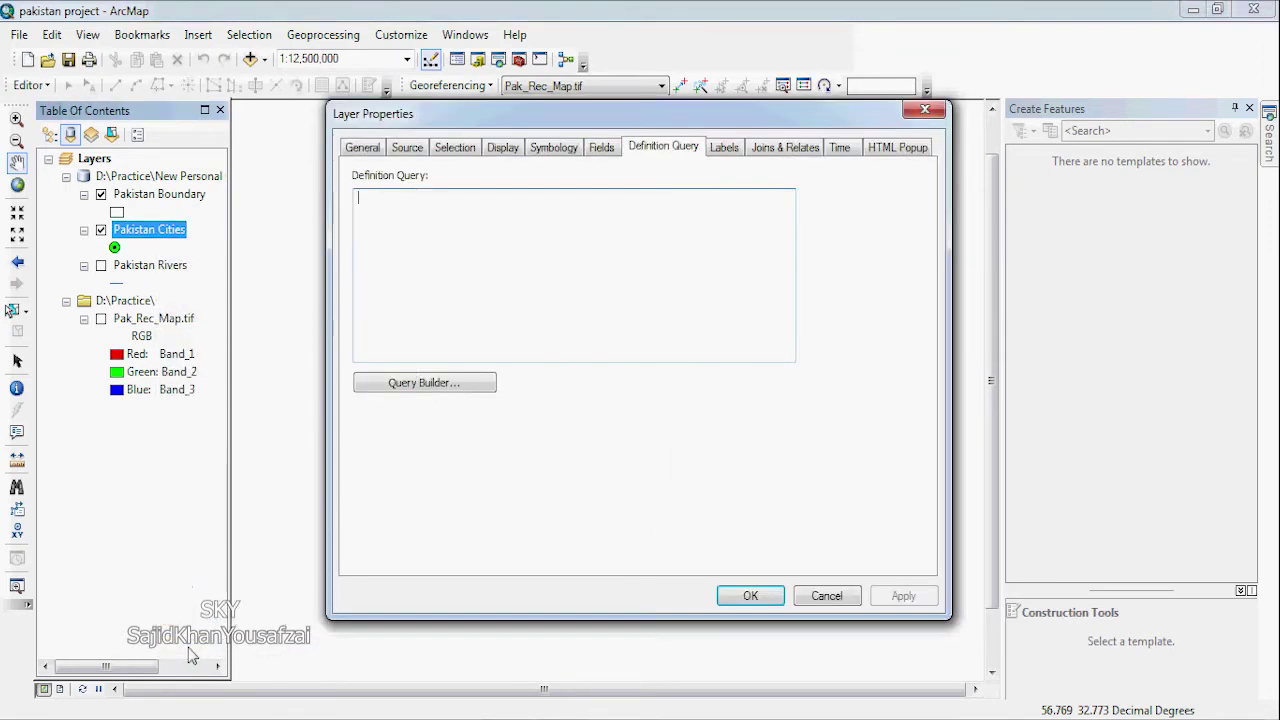
left_click(728, 150)
left_click(663, 147)
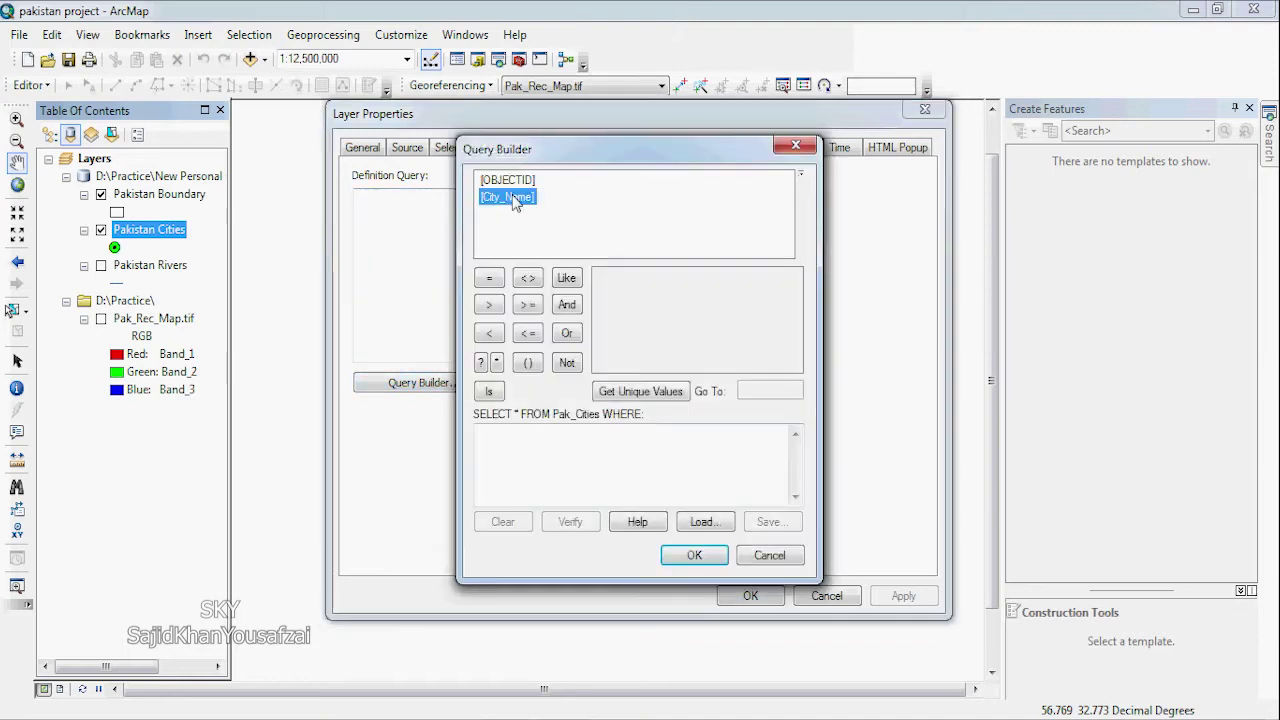
double_click(510, 197)
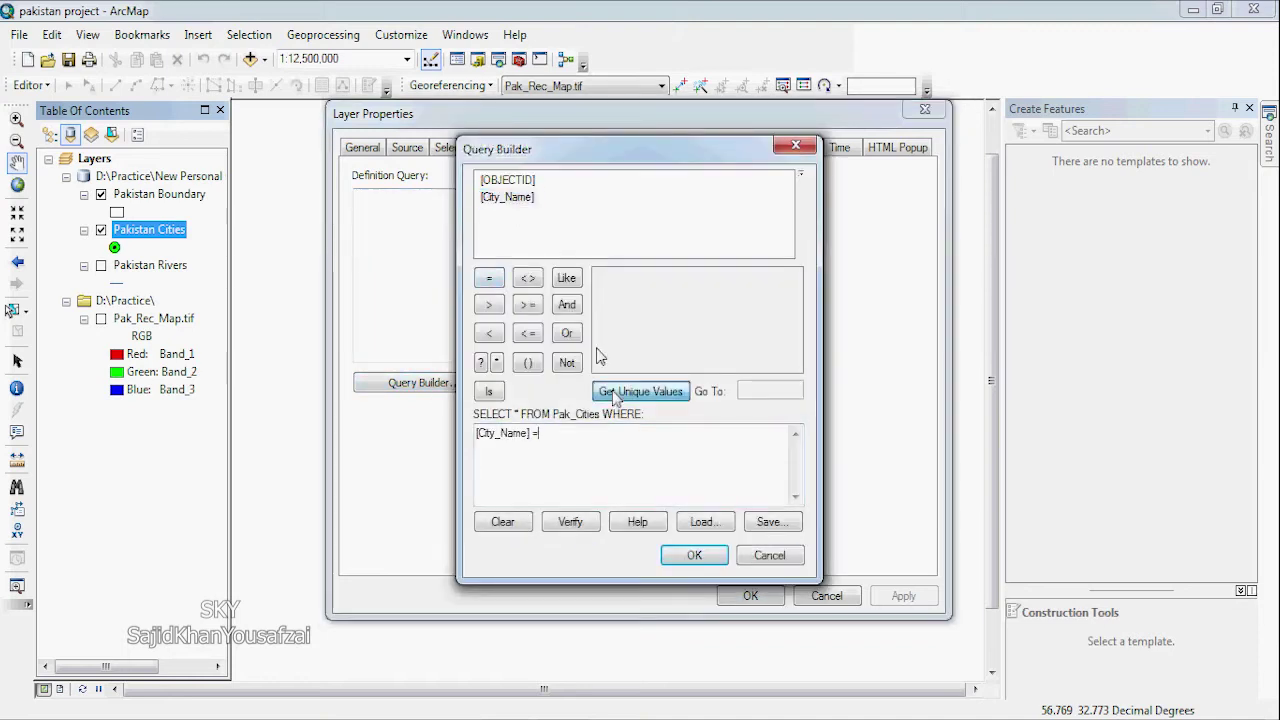
left_click(614, 393)
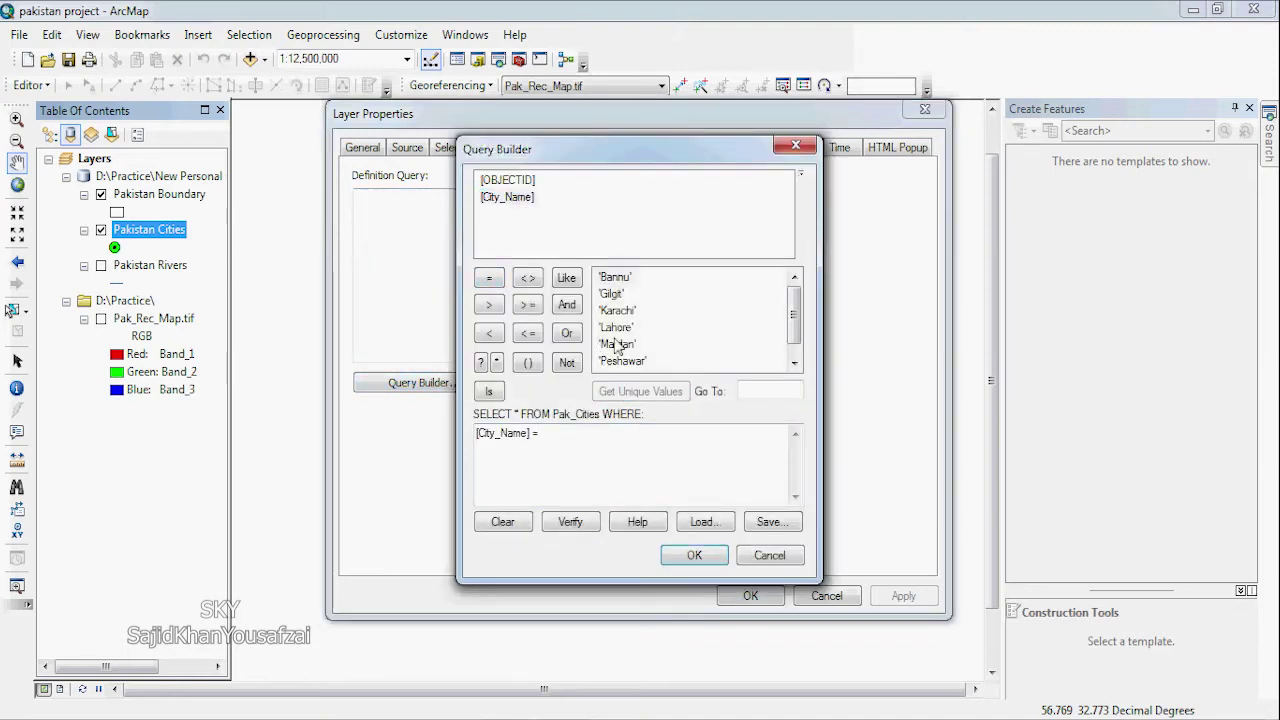
double_click(618, 361)
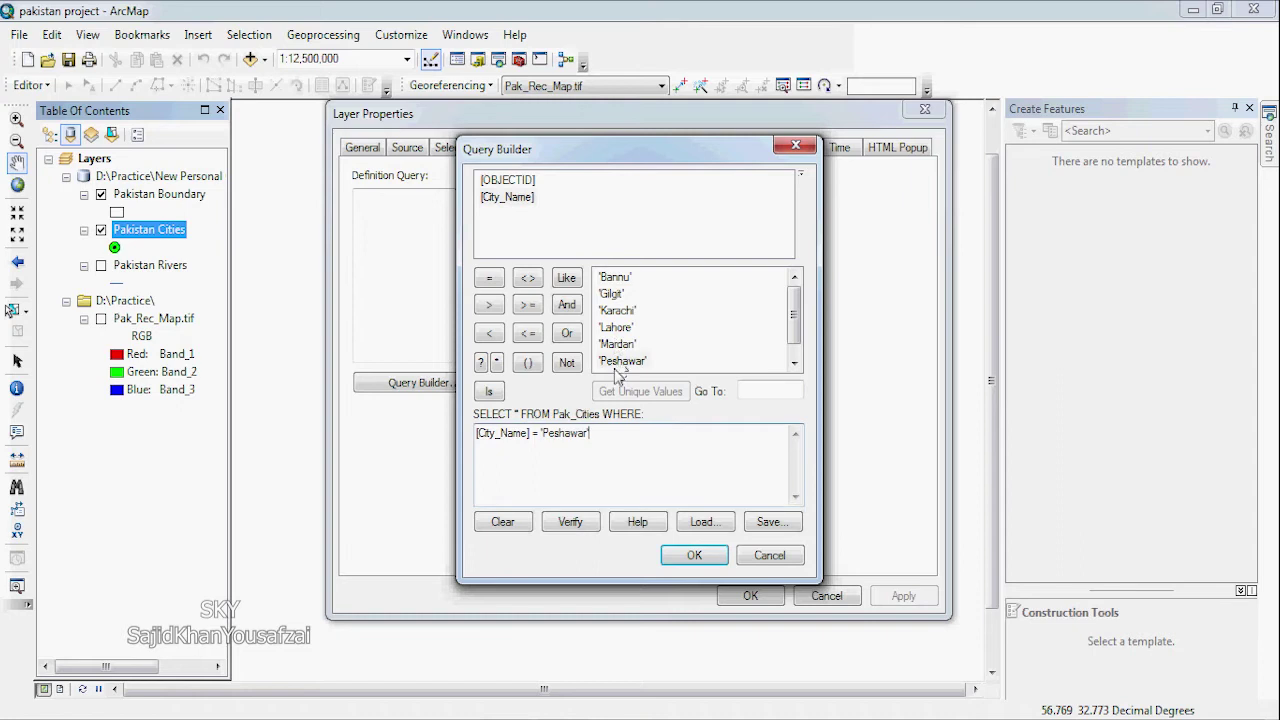
Step: Extend the query expression with OR [City_Name] = 'Lahore' OR [City_Name] = 'Gilgit'
left_click(567, 334)
double_click(489, 198)
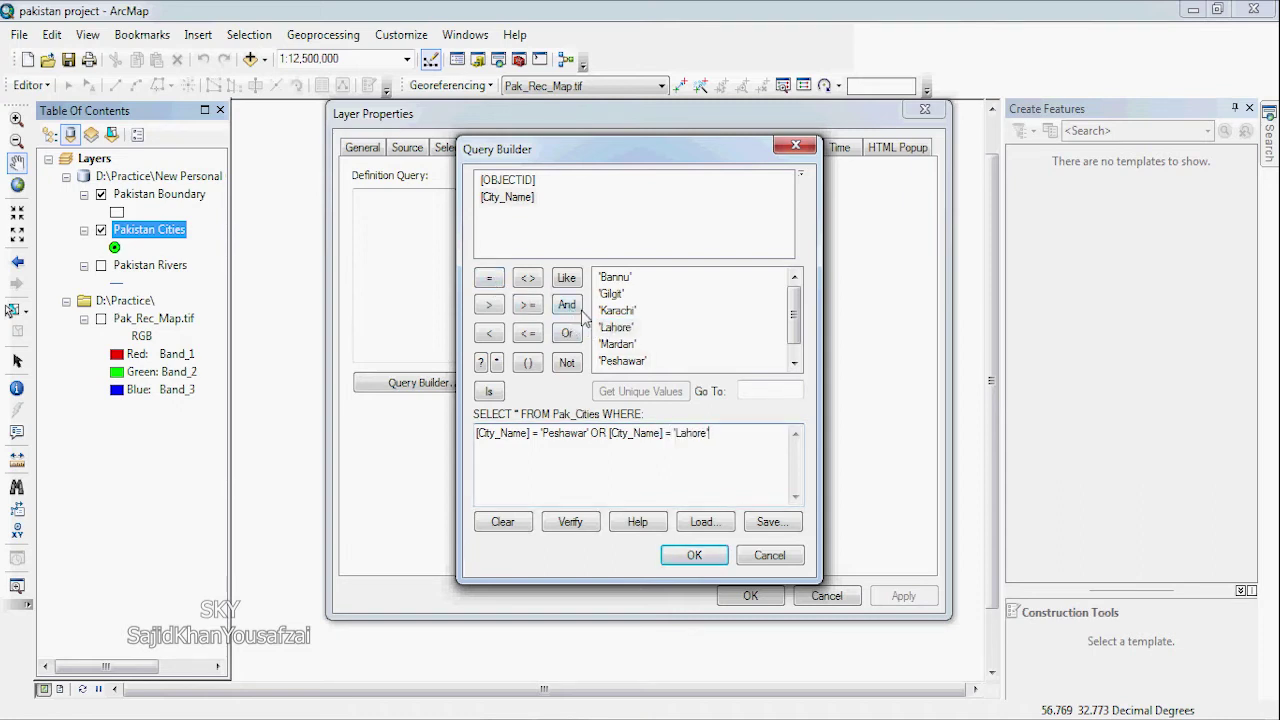
left_click(567, 334)
double_click(505, 198)
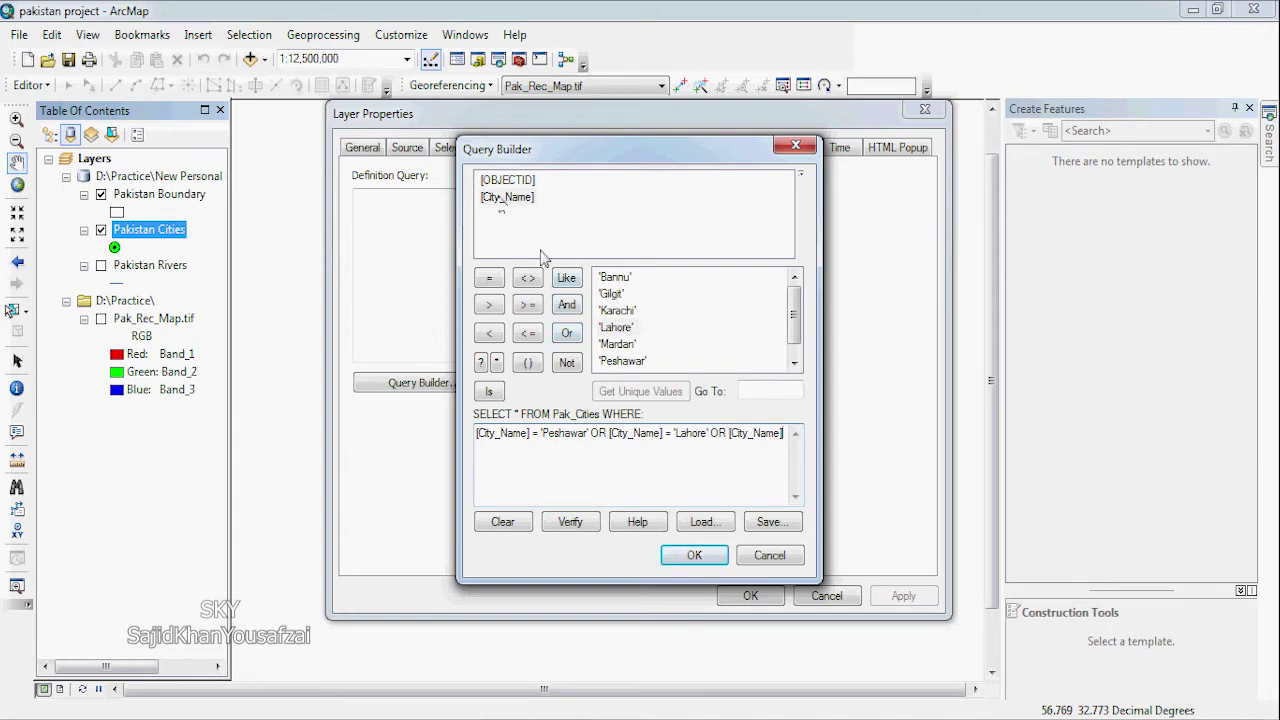
double_click(611, 294)
Step: Verify the query expression and apply it to the Pakistan Cities layer
left_click(570, 522)
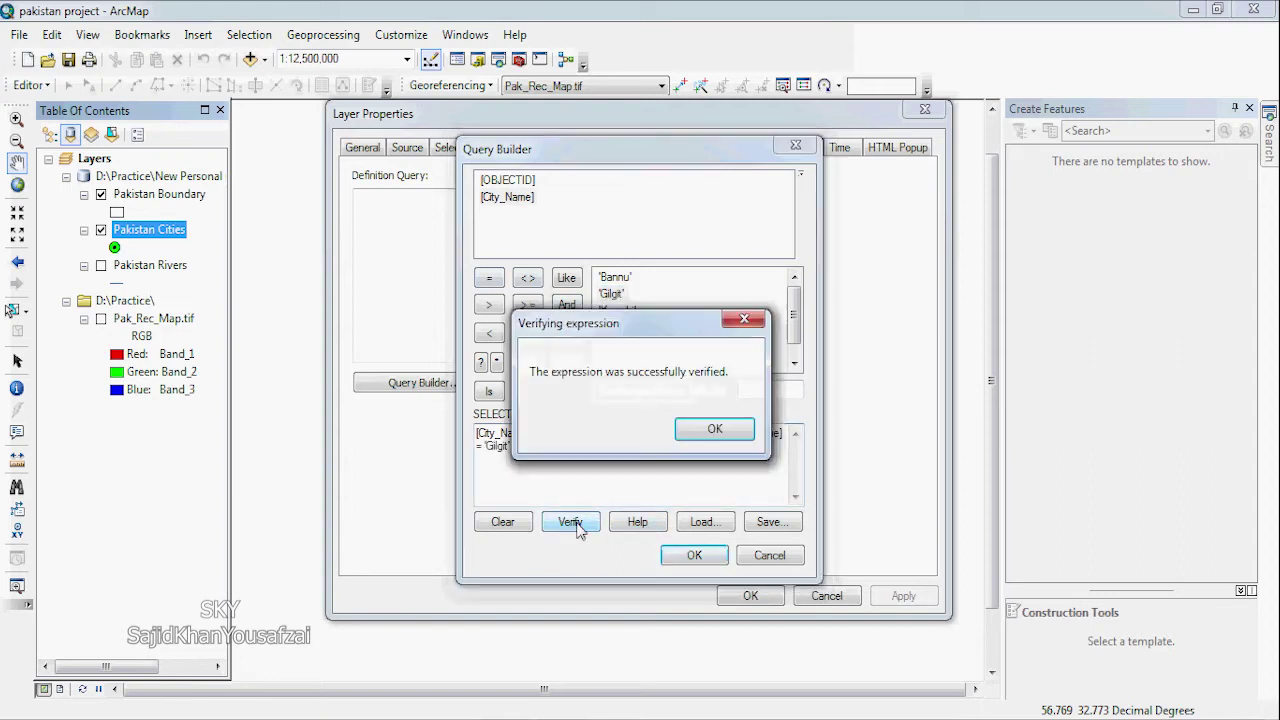
key("Return")
left_click(570, 522)
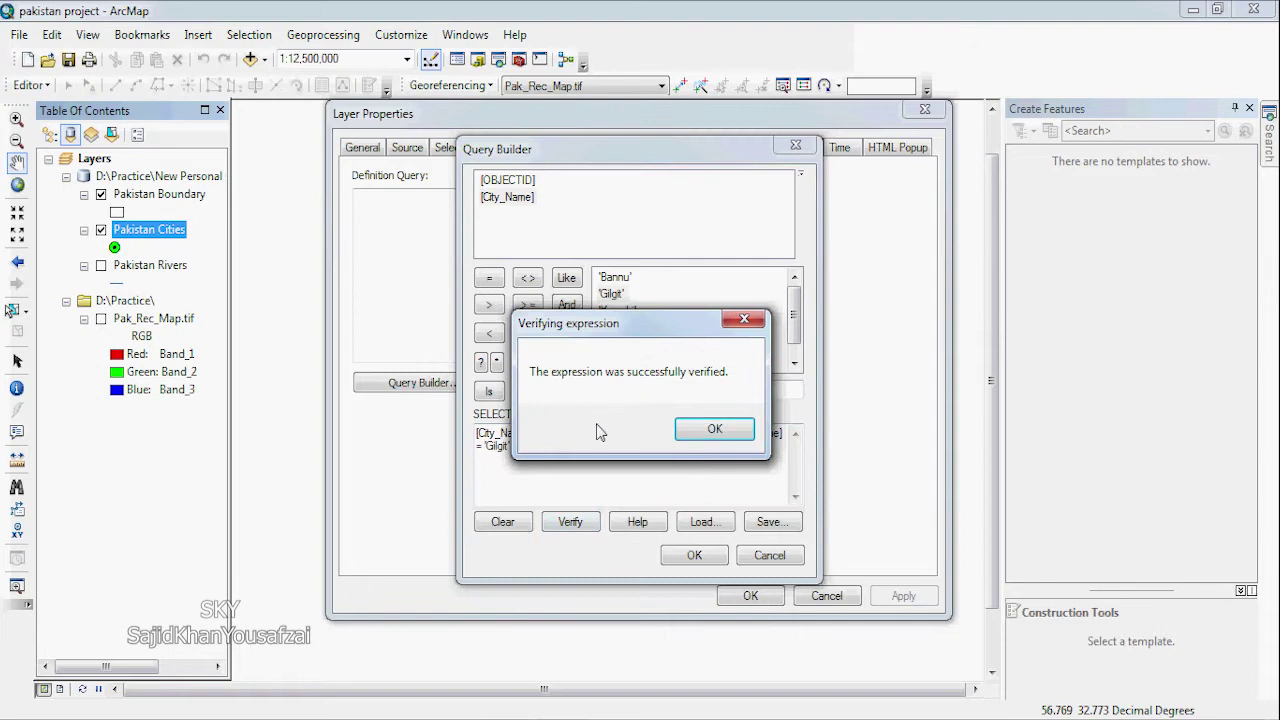
left_click(740, 430)
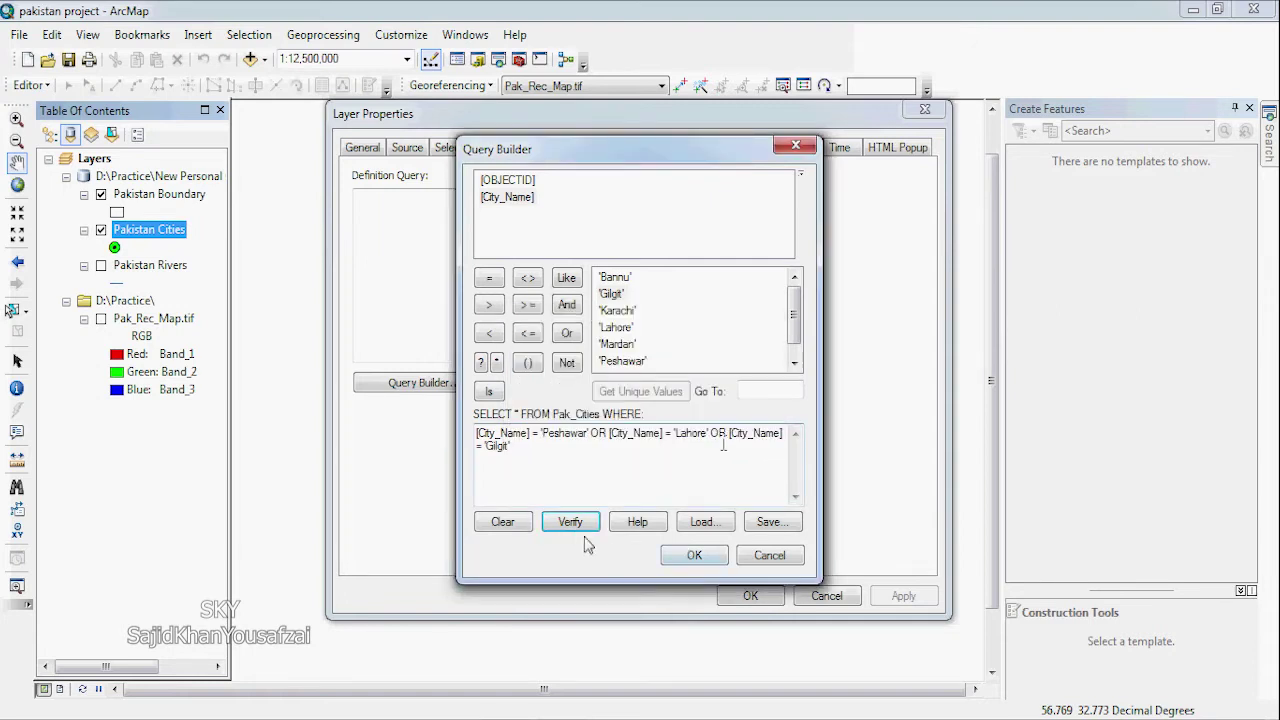
left_click(705, 556)
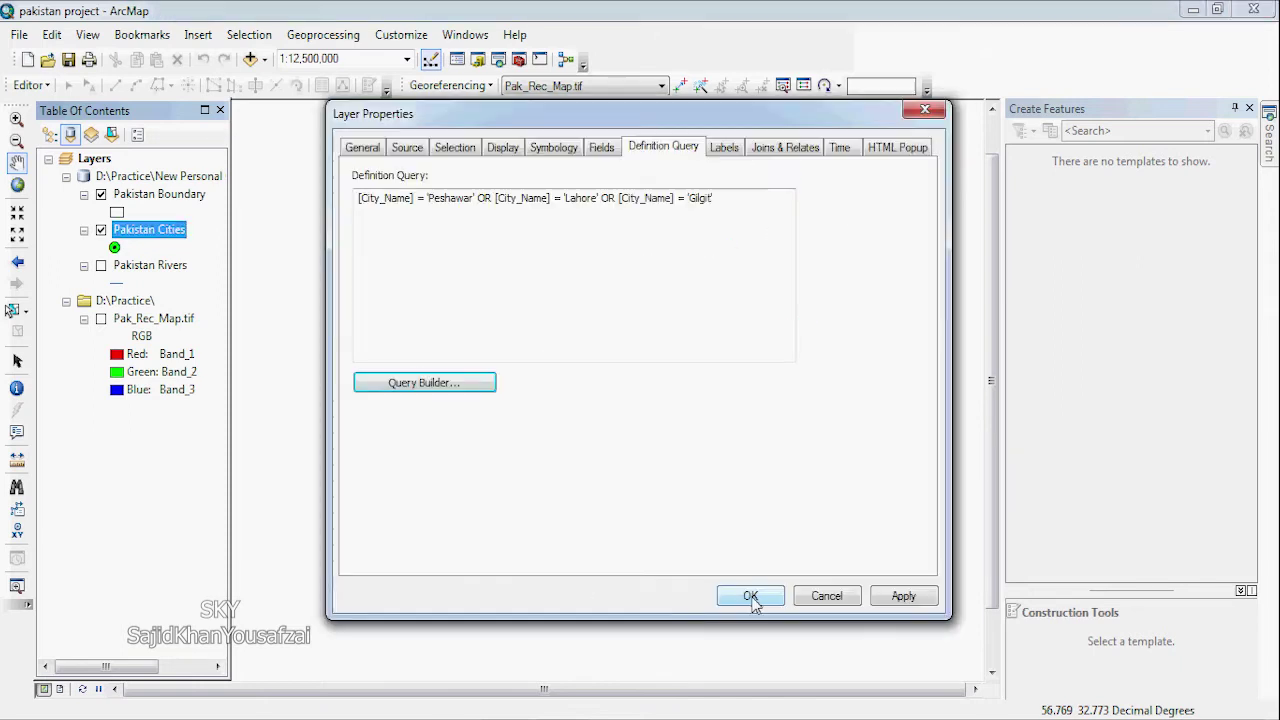
left_click(750, 596)
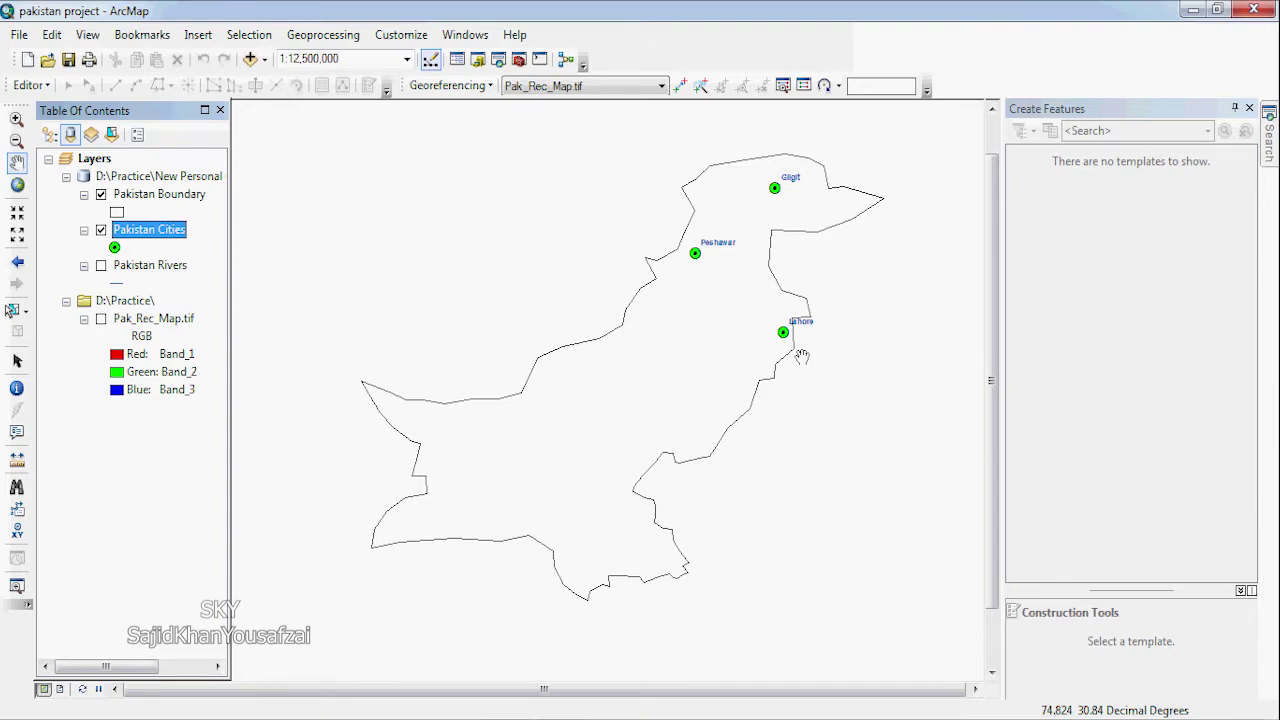
Step: Clear the definition query of the Pakistan Cities layer and apply the change
double_click(148, 230)
key("Delete")
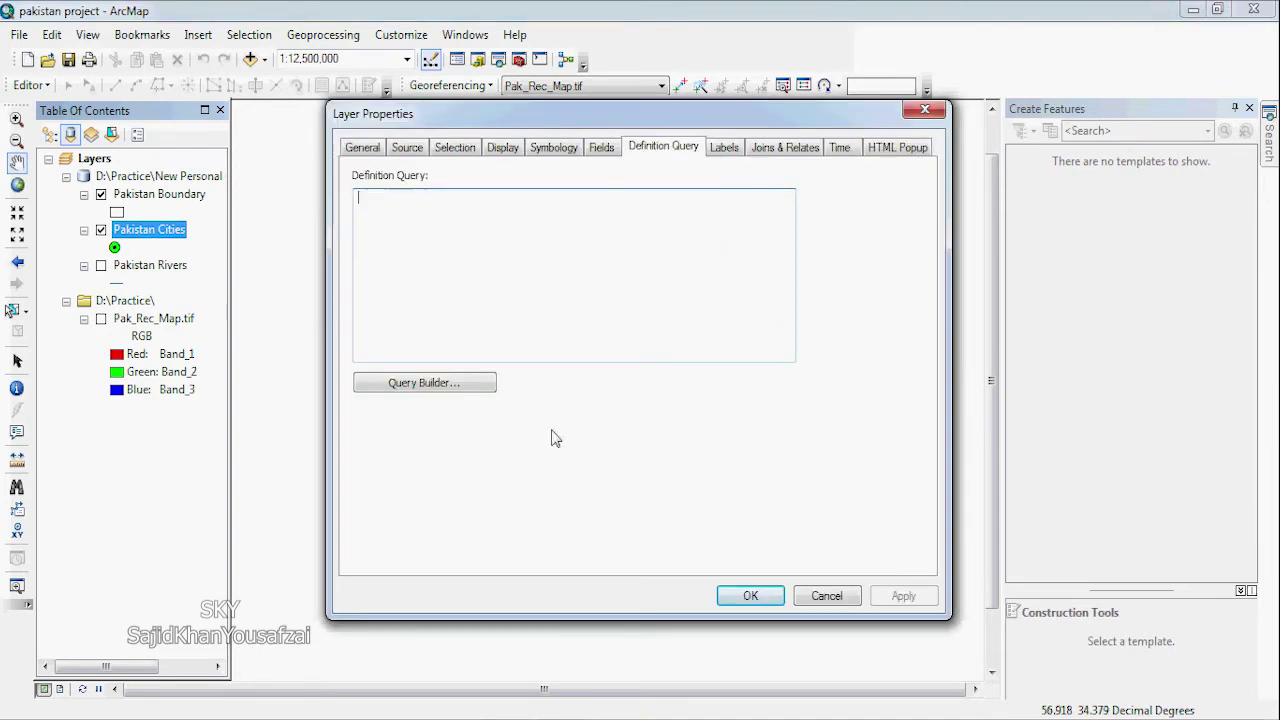
left_click(576, 152)
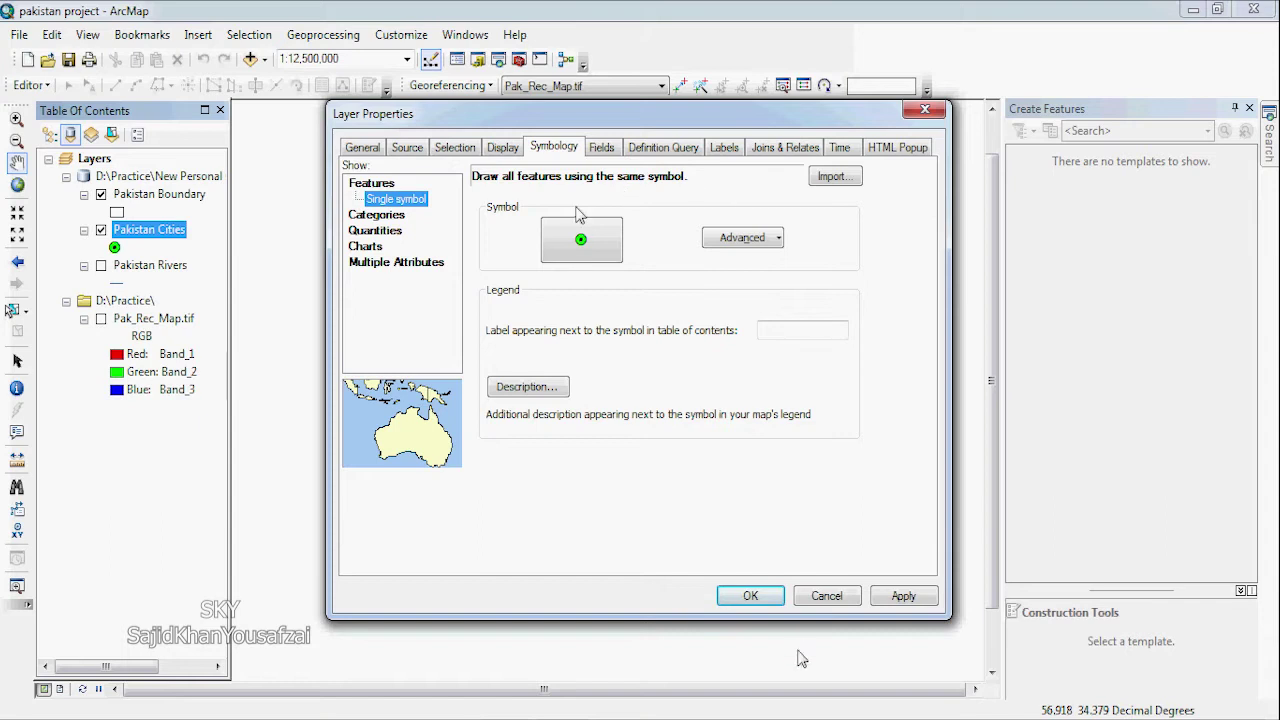
left_click(770, 600)
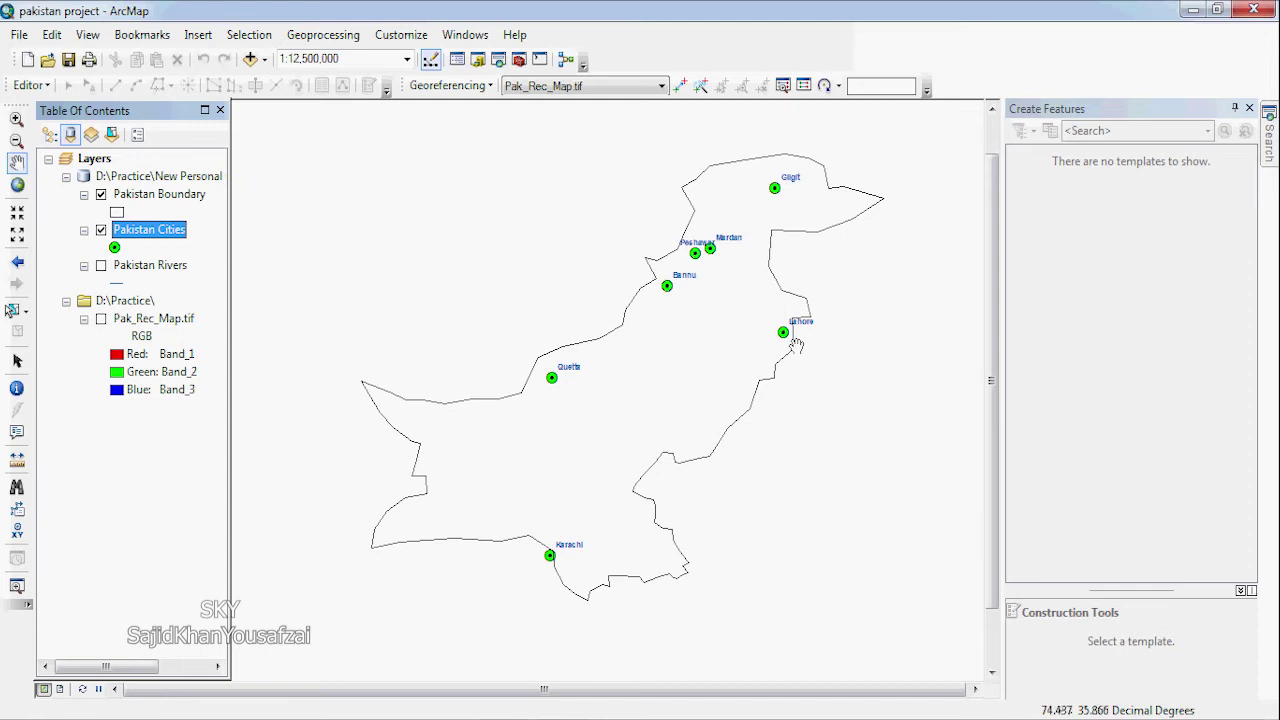
Step: Remove the 3D Trees style from the style references used for choosing the Pakistan Cities symbol
left_click(117, 247)
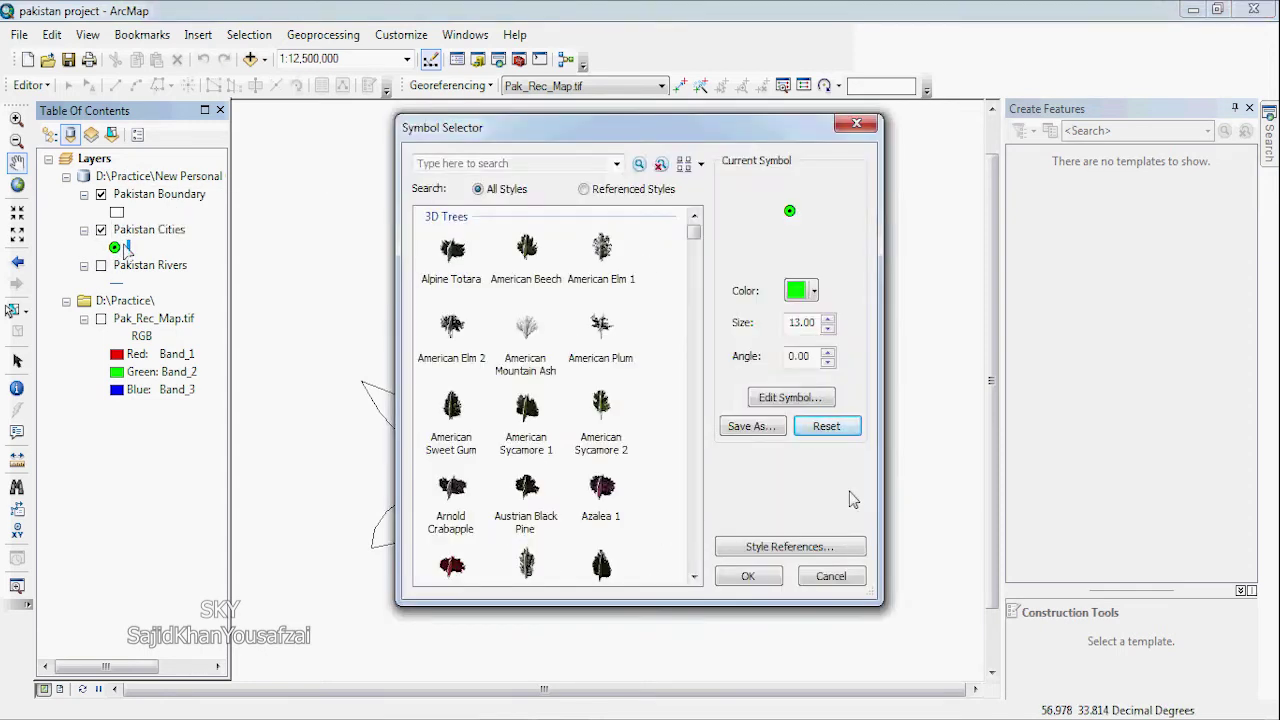
left_click(789, 546)
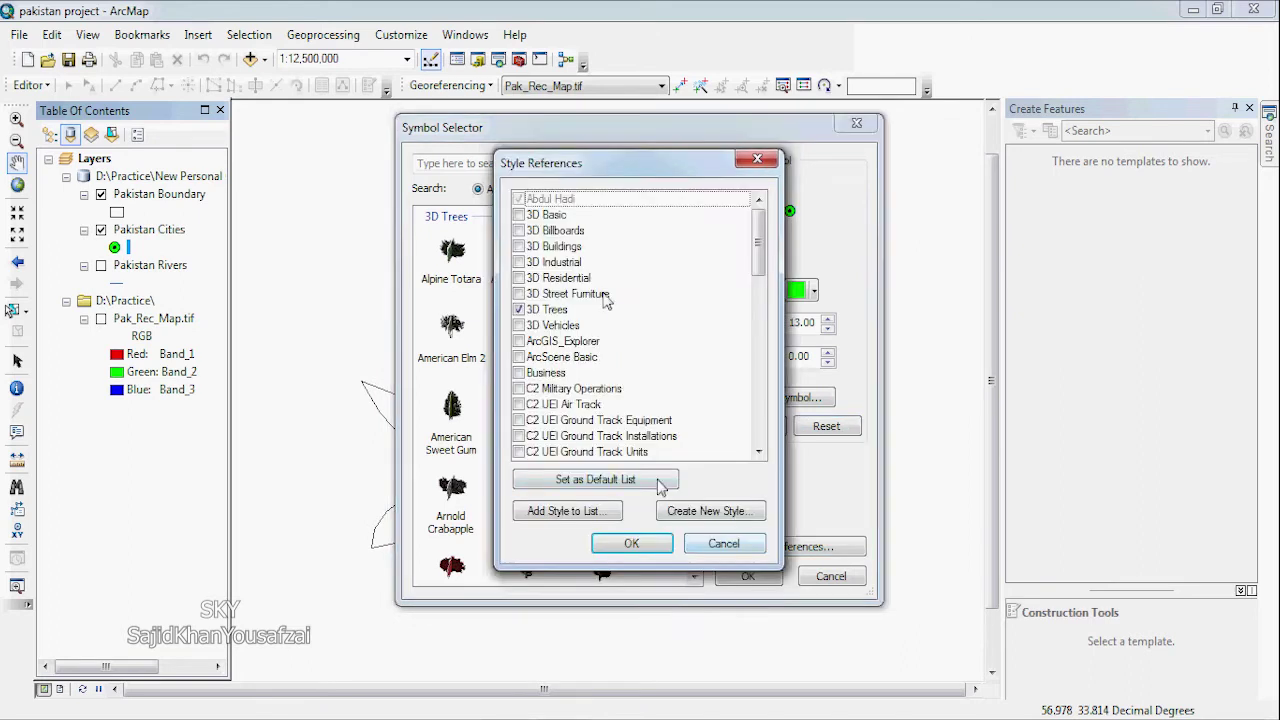
left_click(519, 310)
left_click(618, 548)
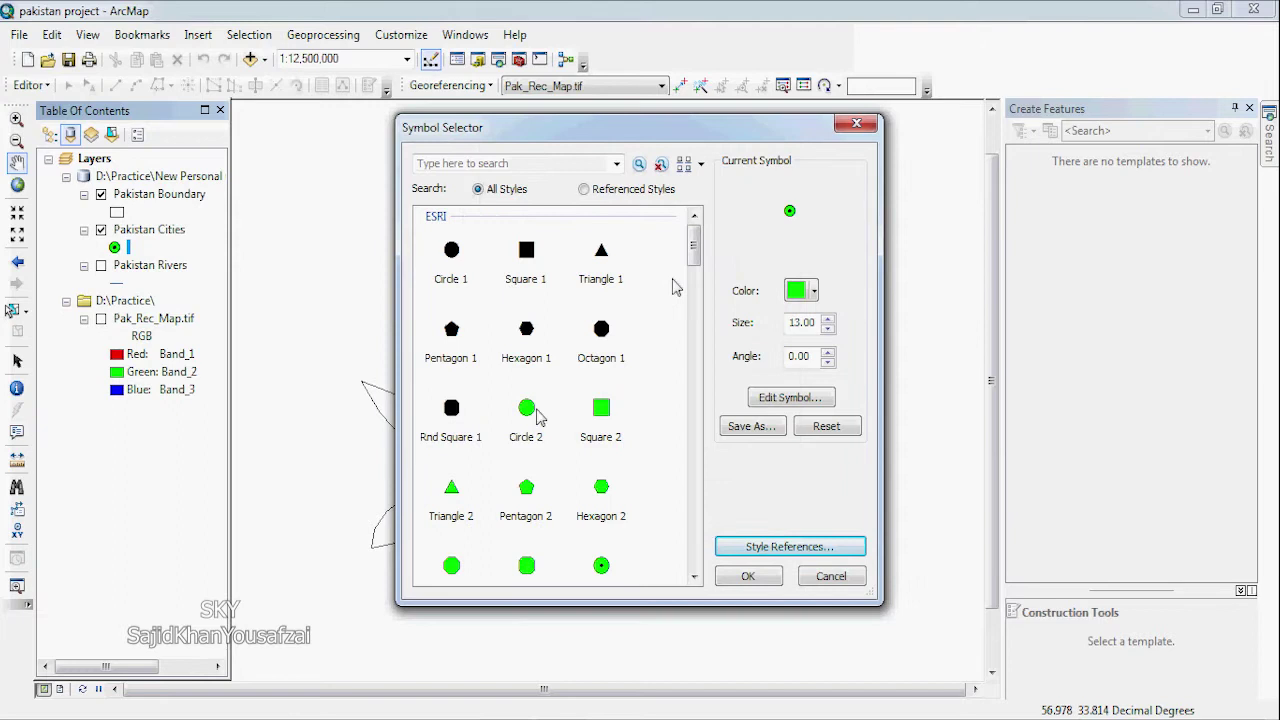
Step: Set the Pakistan Cities point symbol to Star 3
left_click_drag(693, 245, 693, 300)
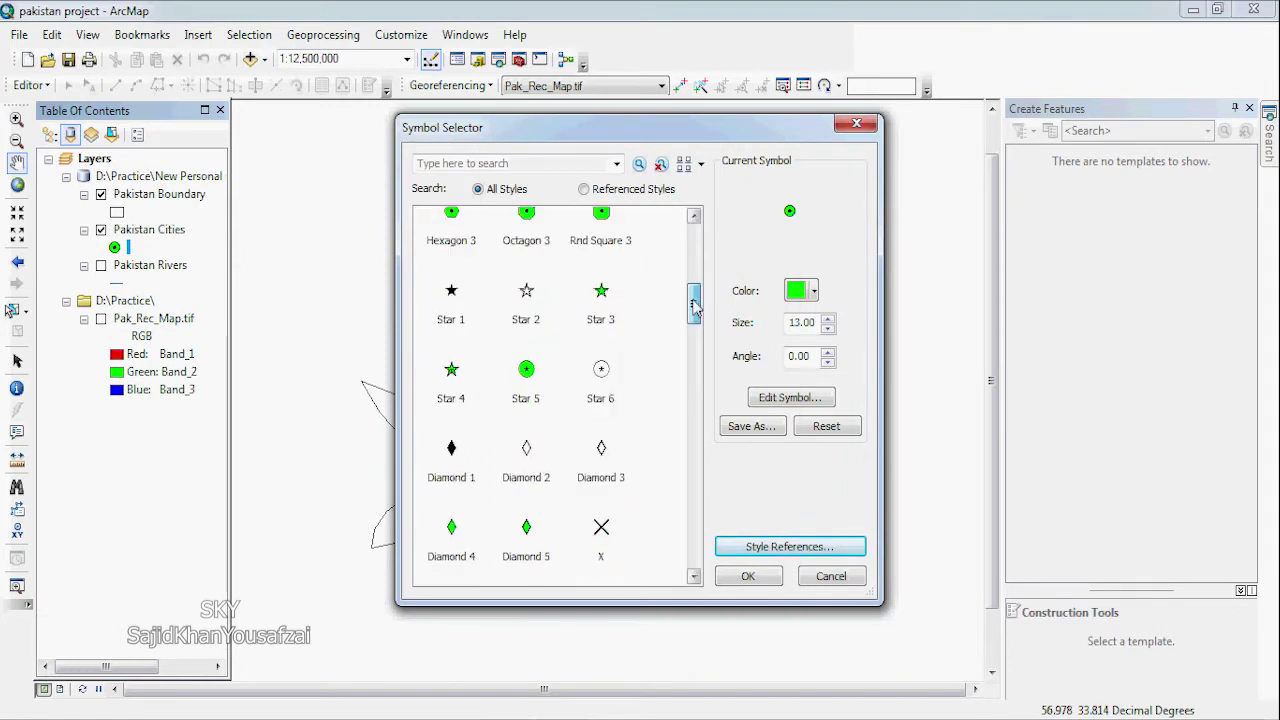
left_click(601, 293)
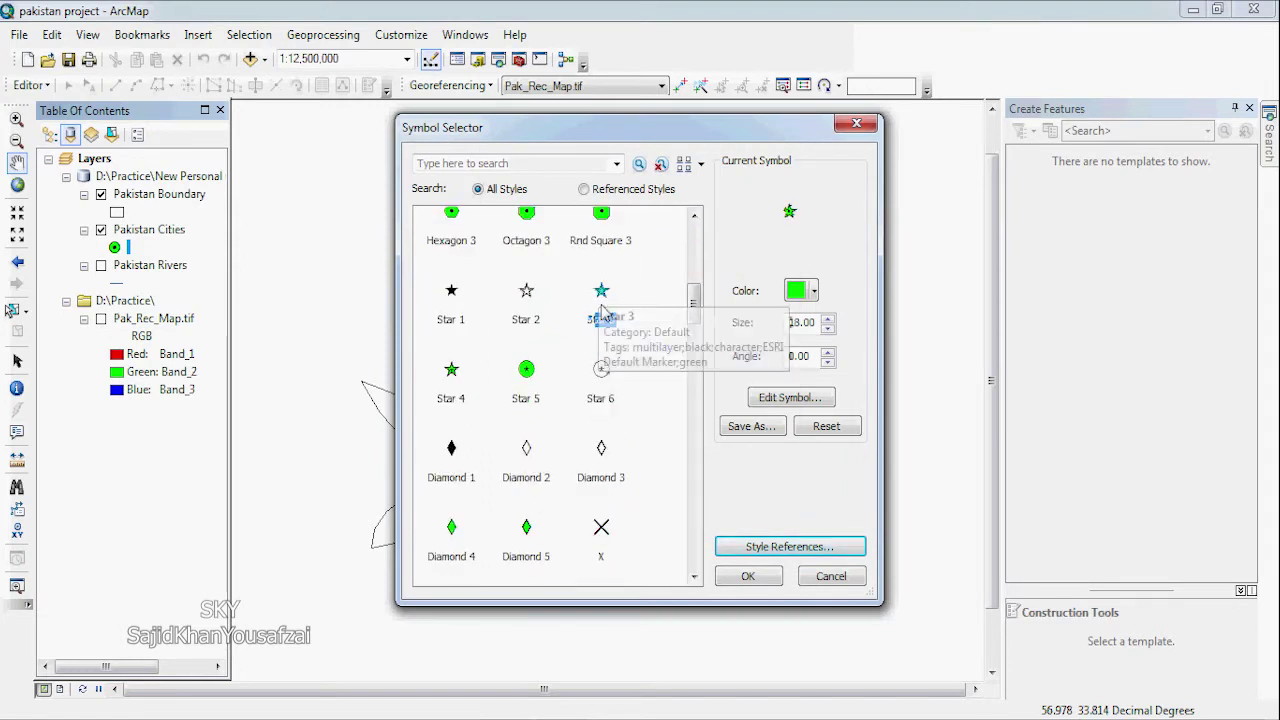
left_click(747, 576)
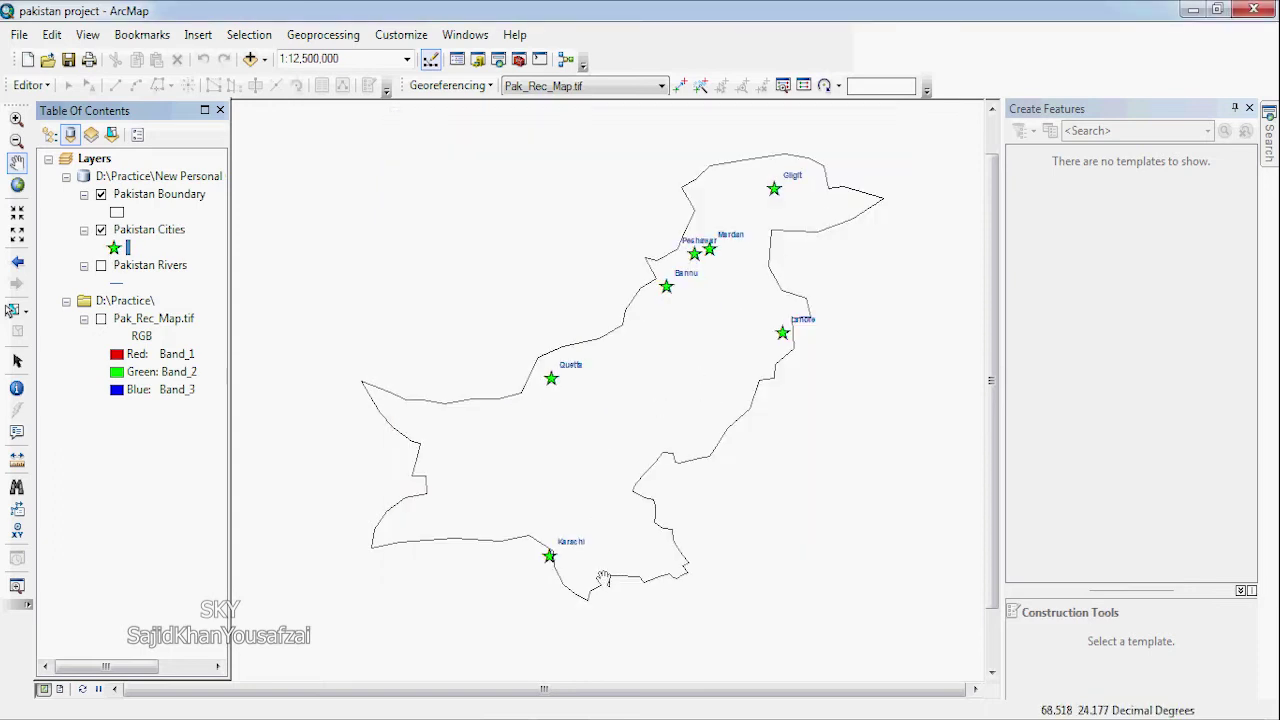
Step: Change the Pakistan Cities point symbol to Square 2 and reduce its size
left_click(114, 248)
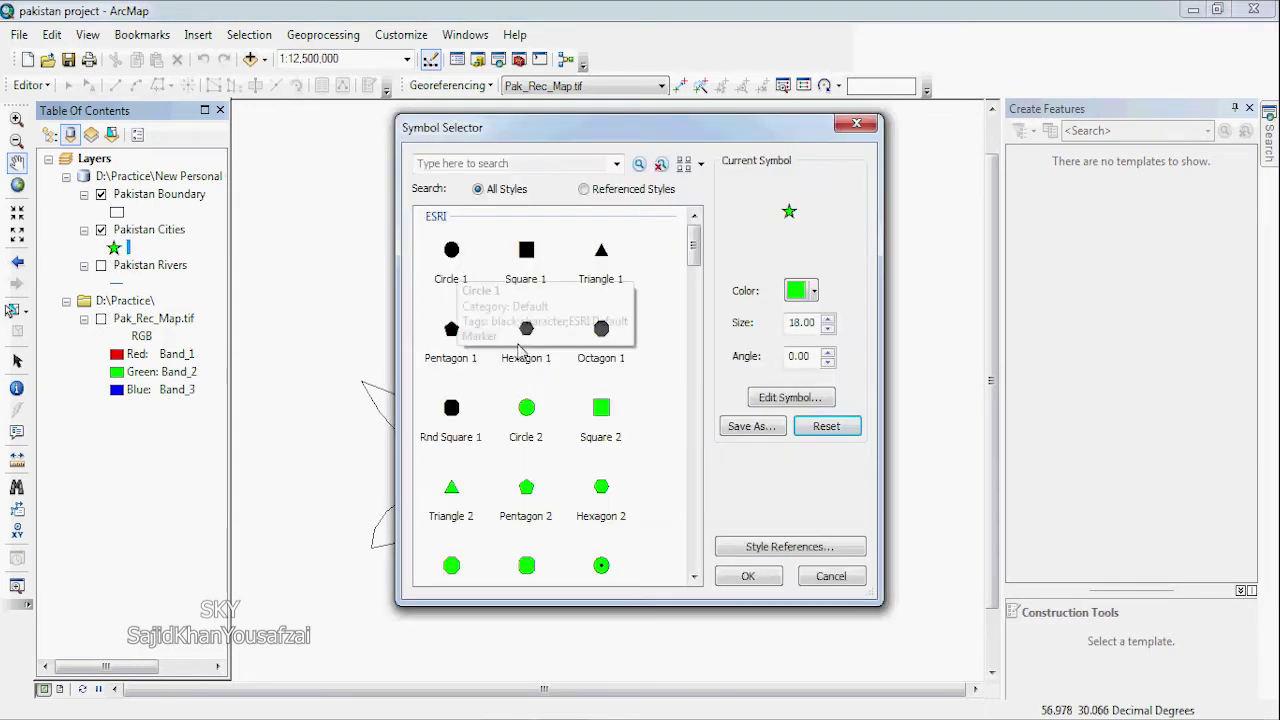
left_click(598, 410)
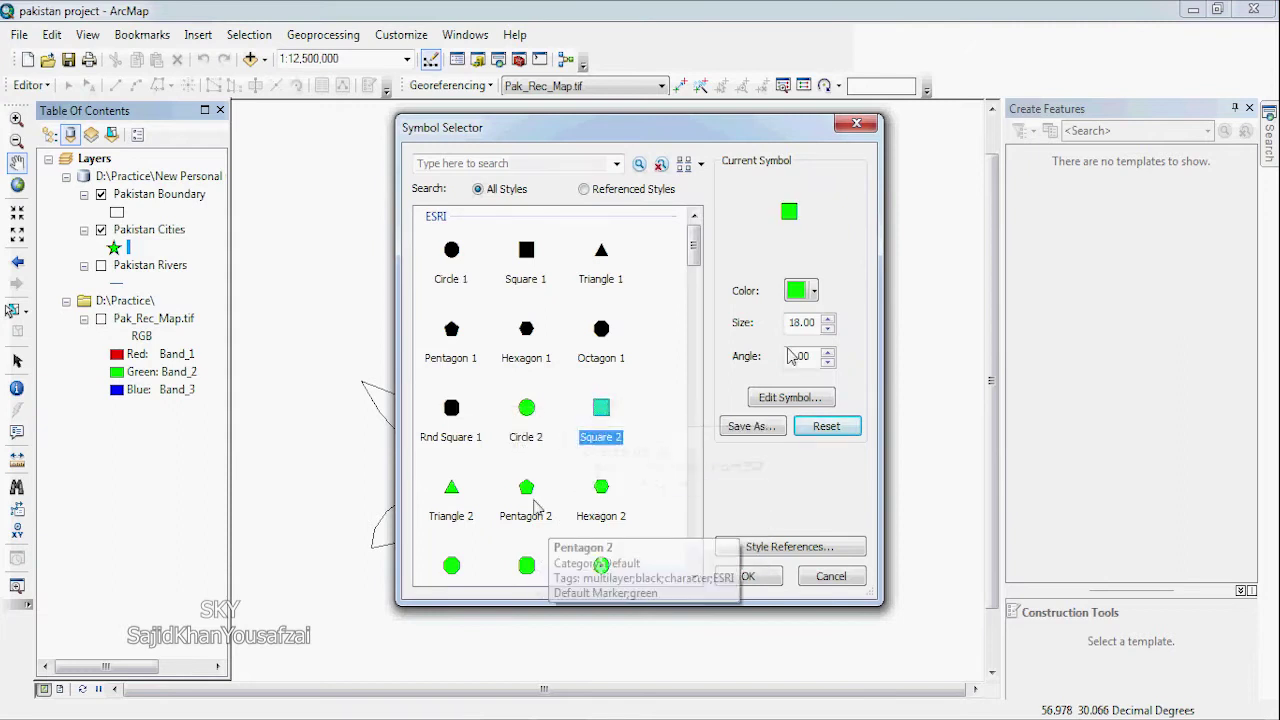
left_click(828, 329)
left_click(828, 329)
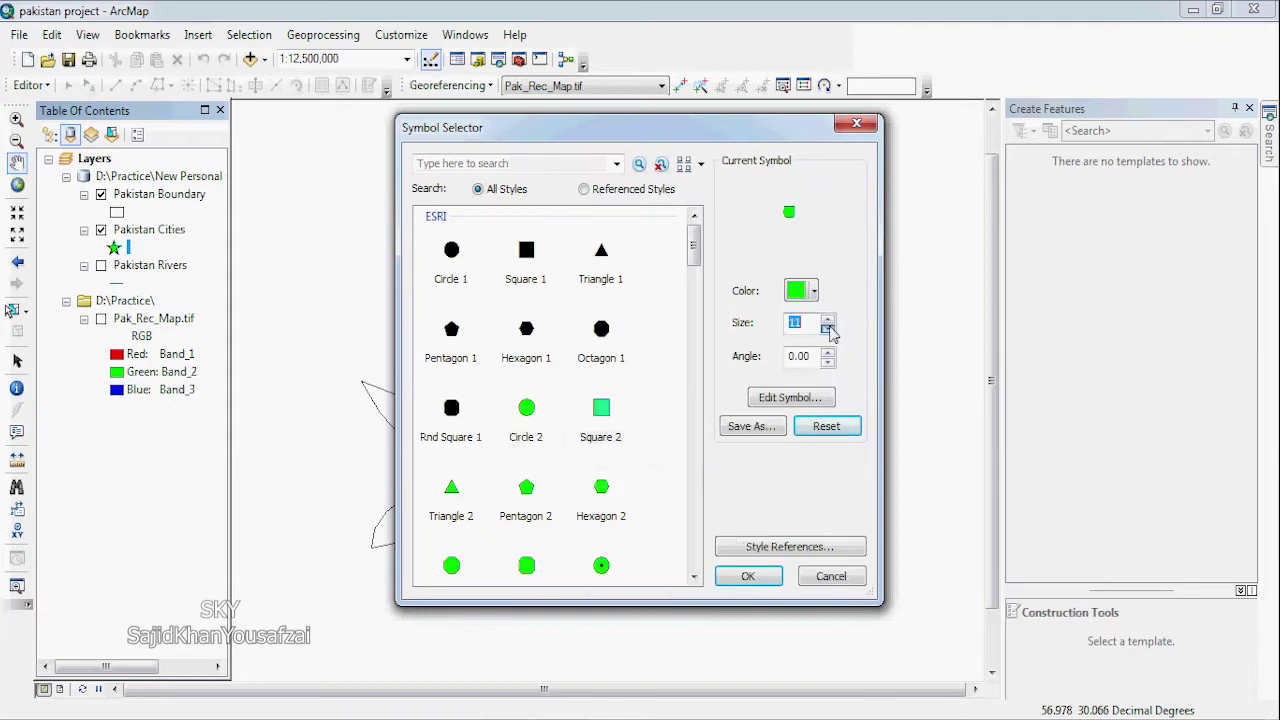
left_click(828, 329)
key("Return")
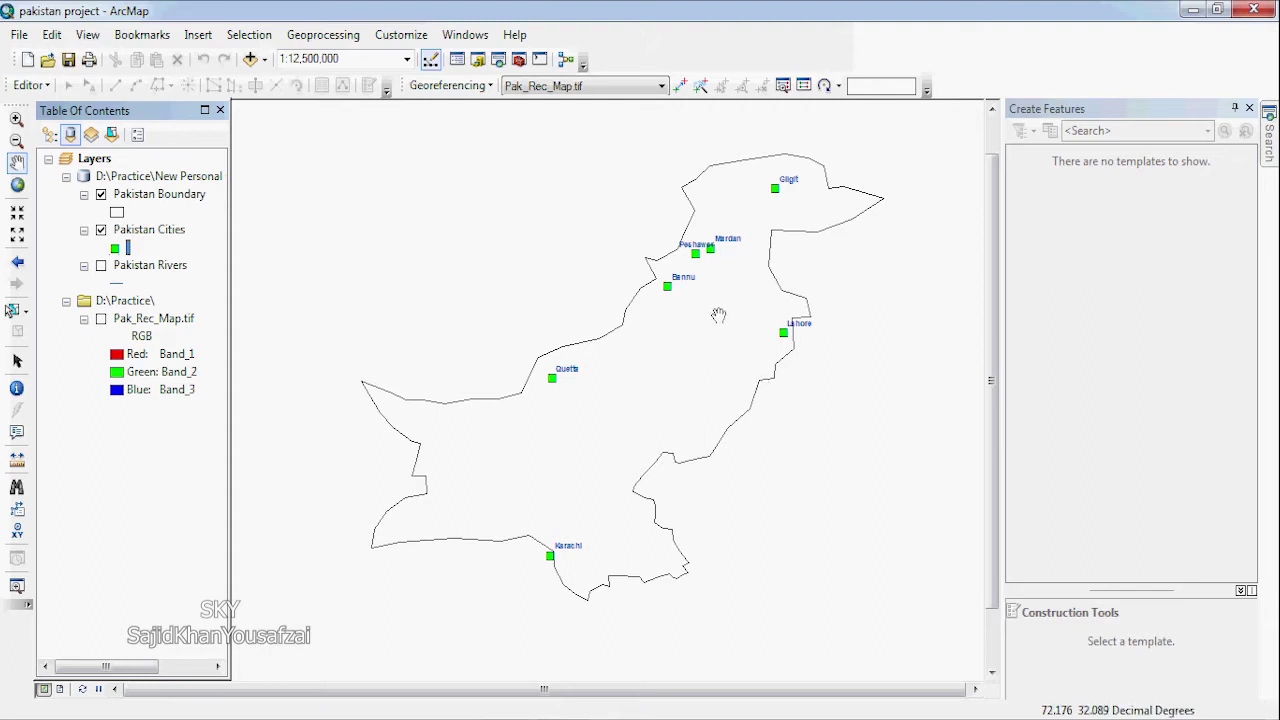
Step: Symbolize the Pakistan Cities layer by unique values of the City_Name field and add all values
double_click(145, 230)
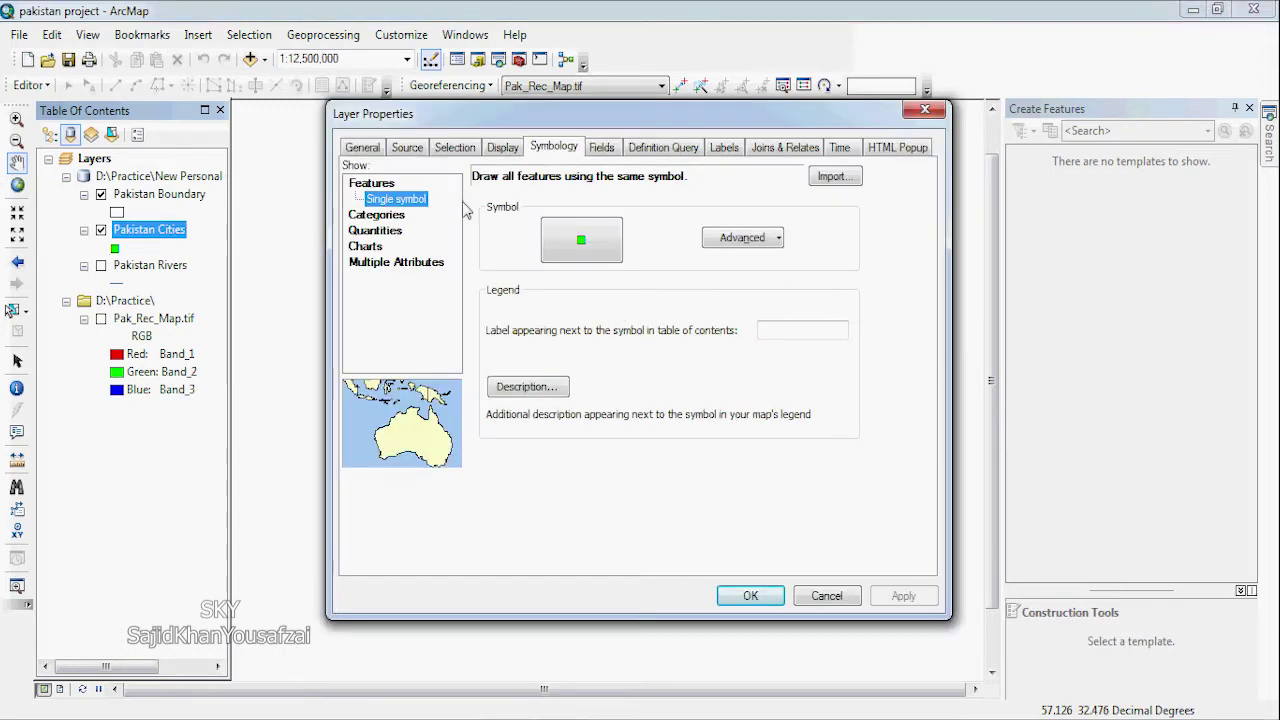
left_click(378, 214)
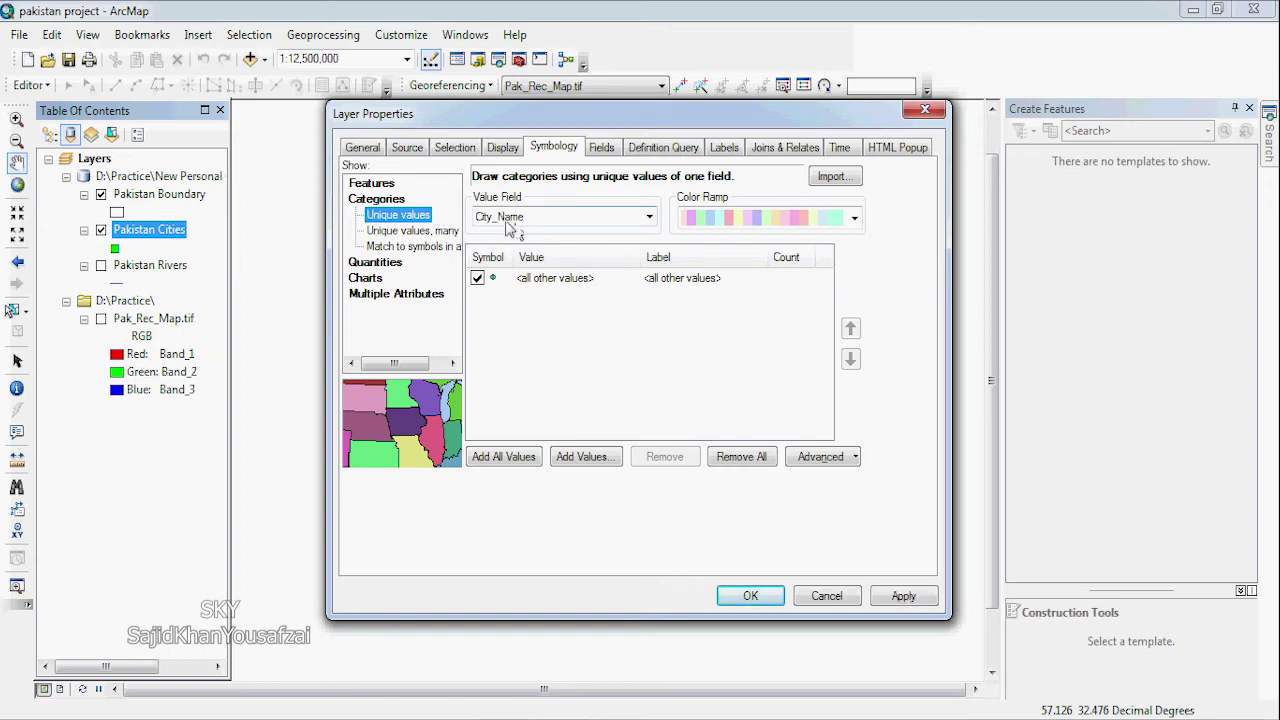
left_click(541, 224)
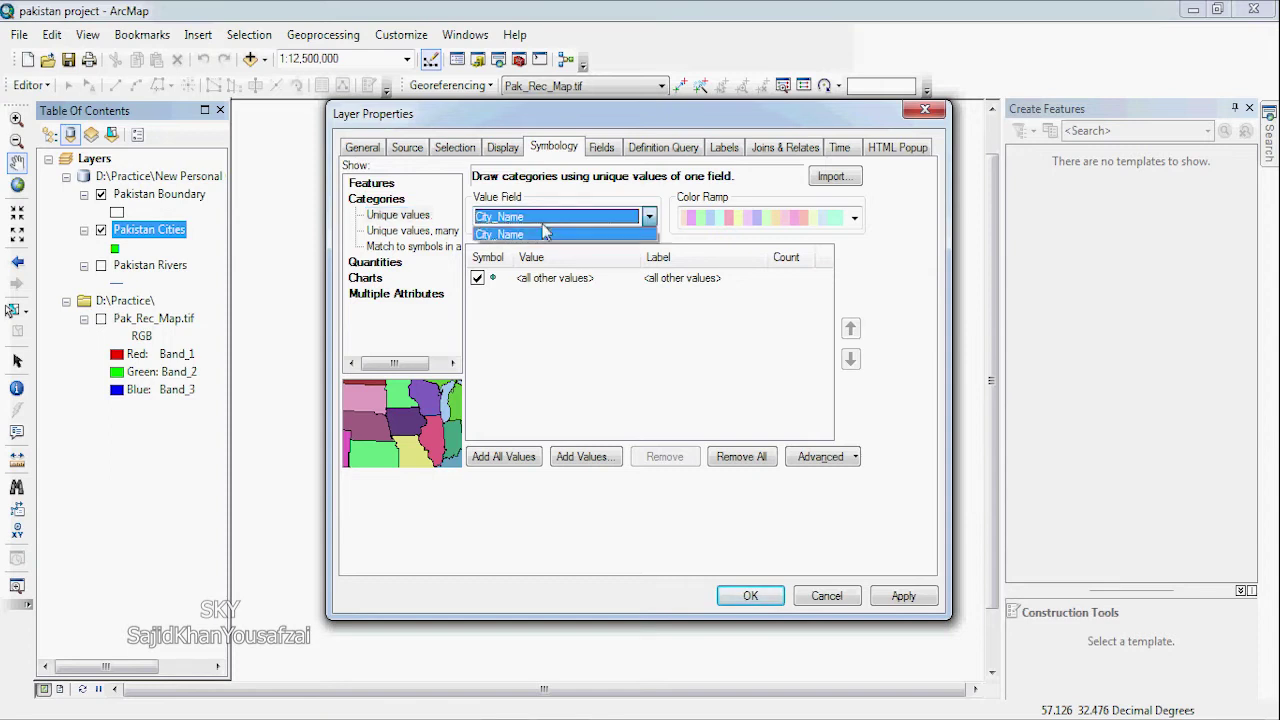
left_click(525, 466)
left_click(512, 465)
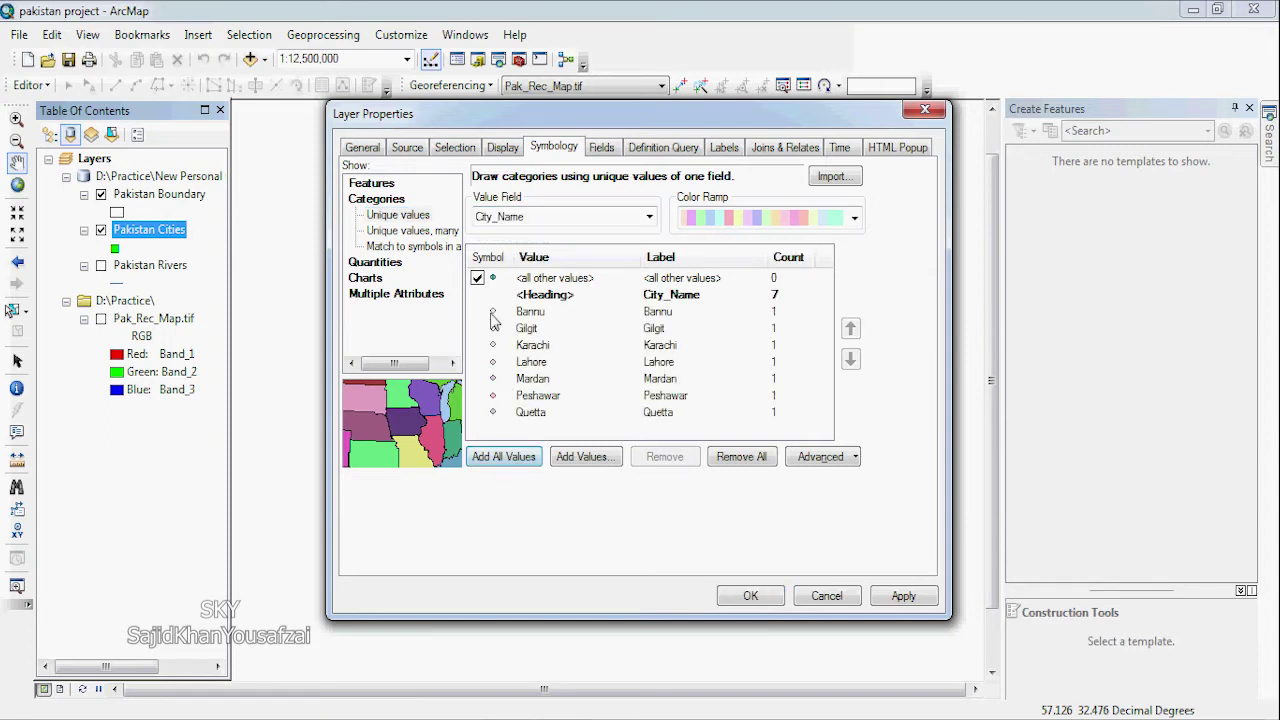
Step: Apply a bright multicoloured color ramp to the city categories and add all values again
left_click(778, 220)
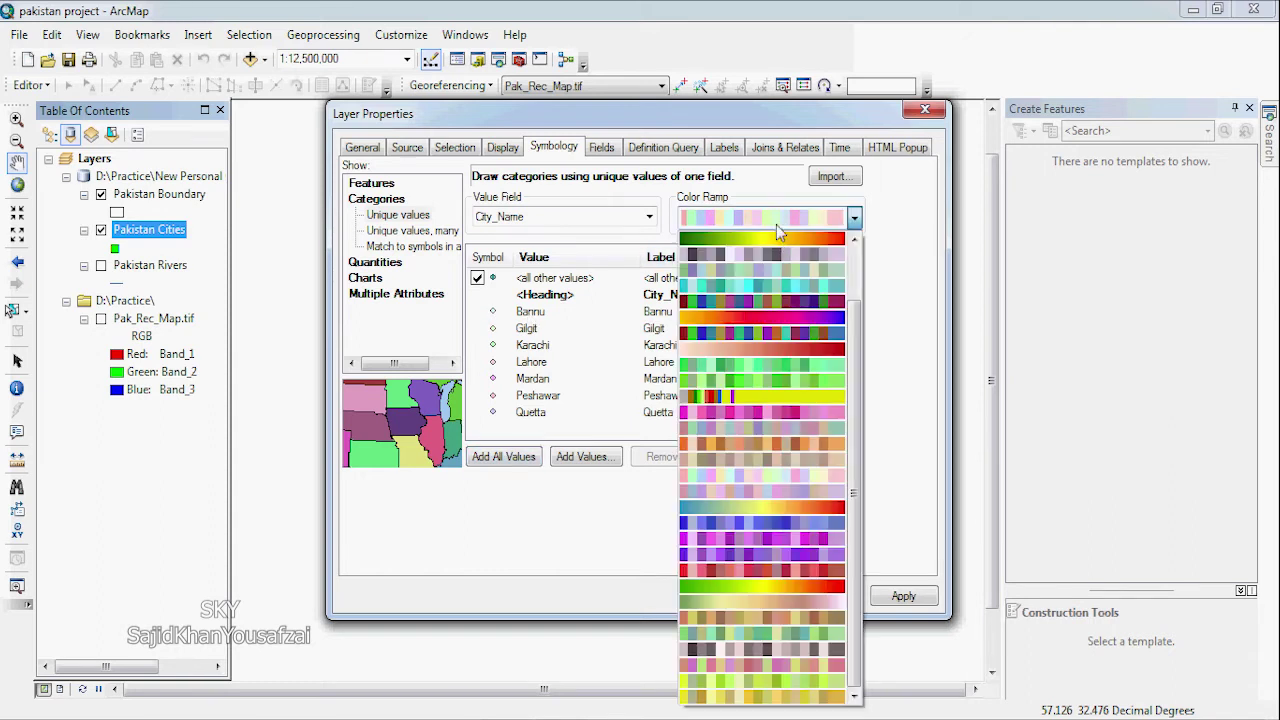
left_click(783, 335)
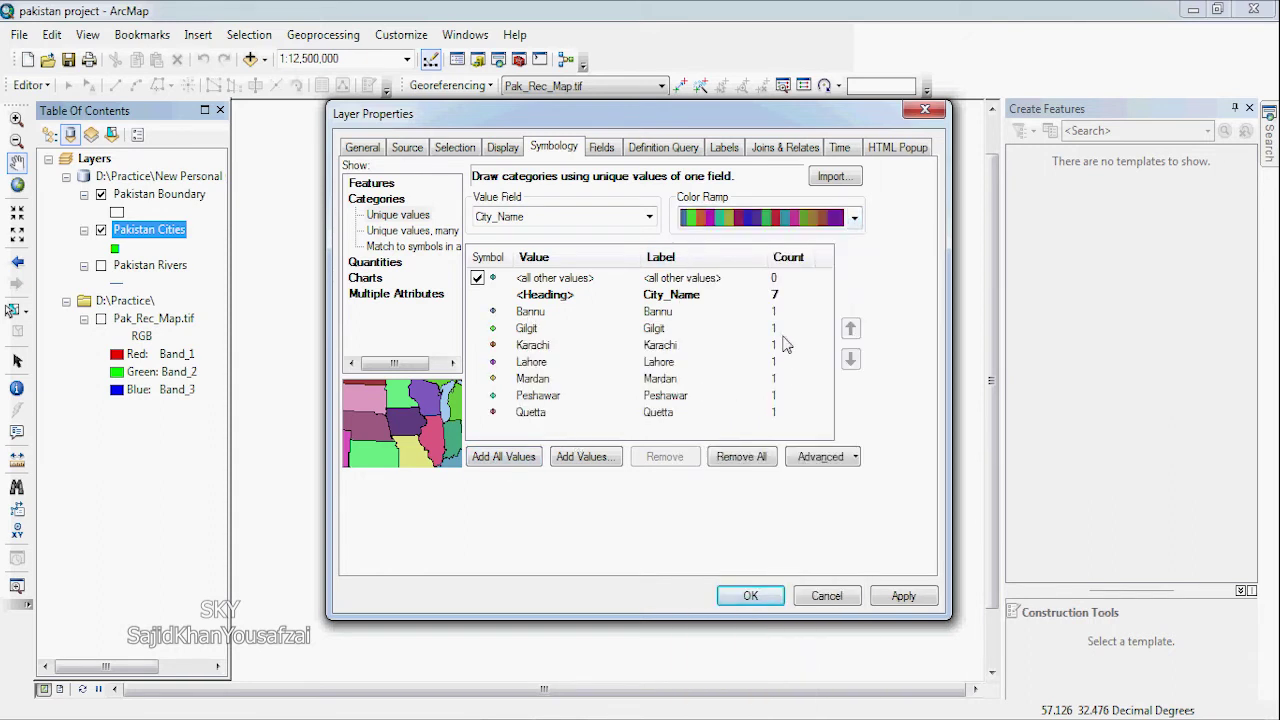
left_click(495, 463)
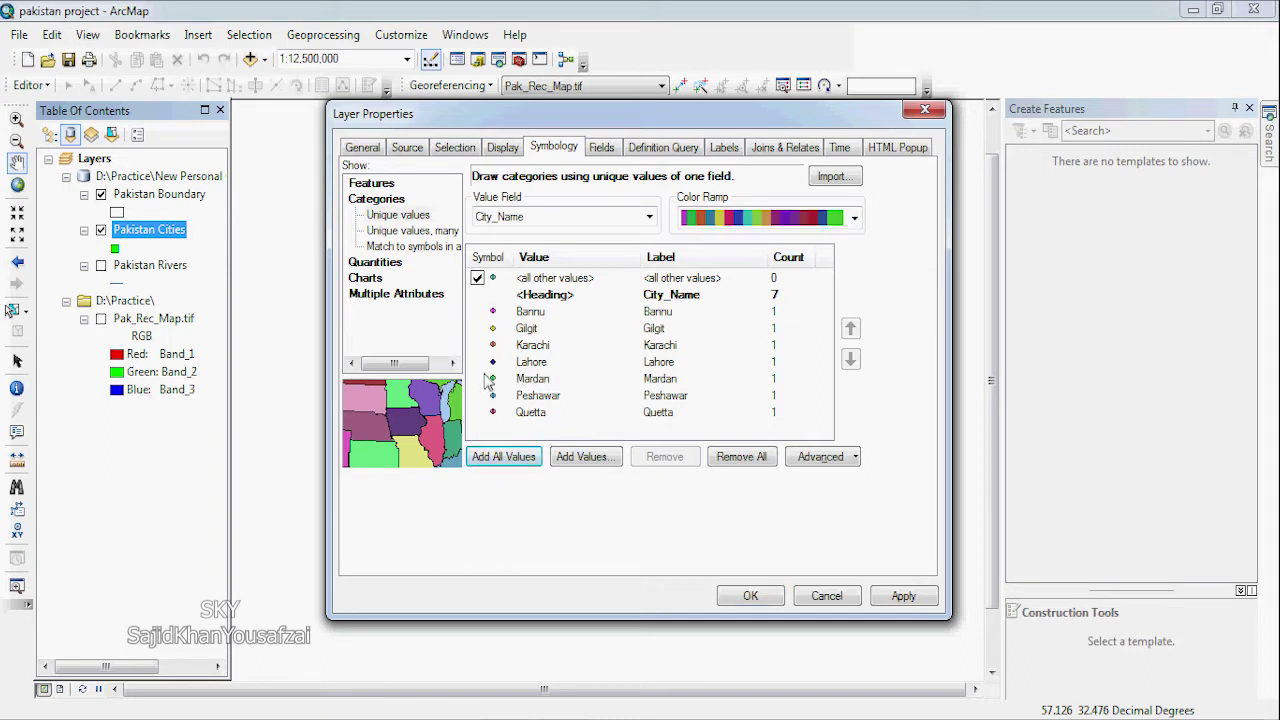
Step: Try a blue color ramp and a pastel color ramp on the city categories
left_click(776, 225)
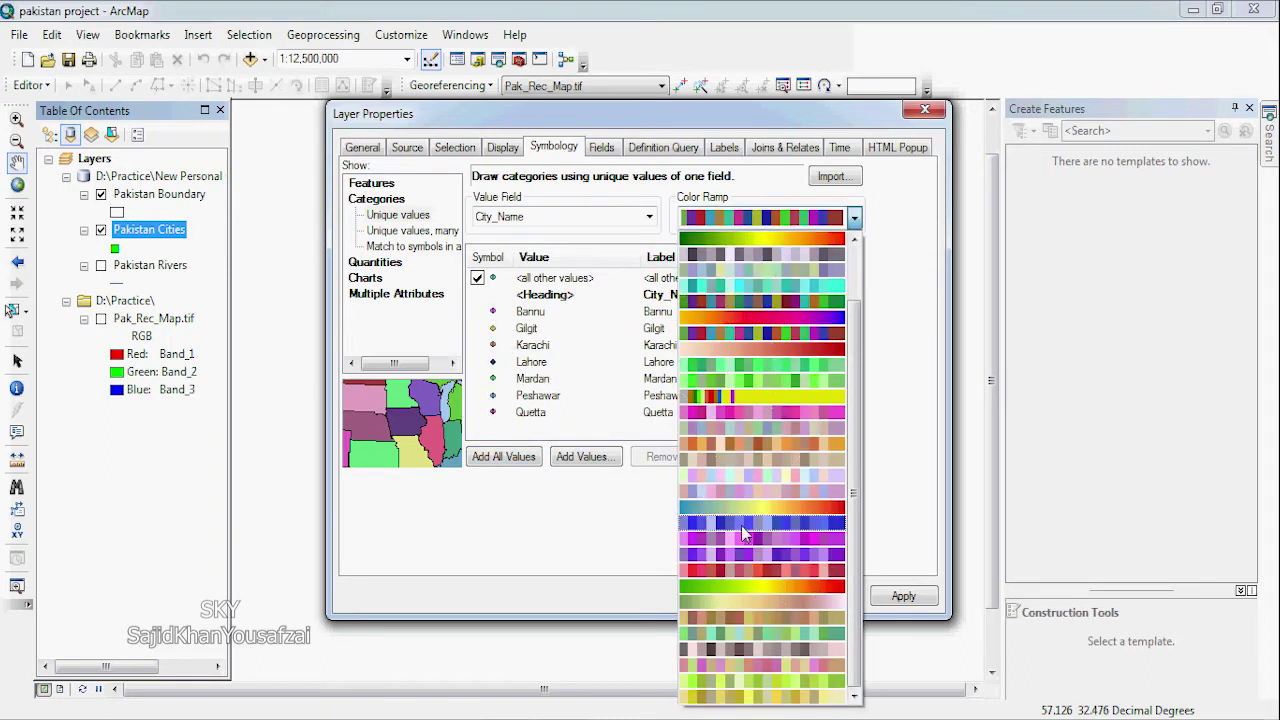
left_click(741, 525)
left_click(776, 218)
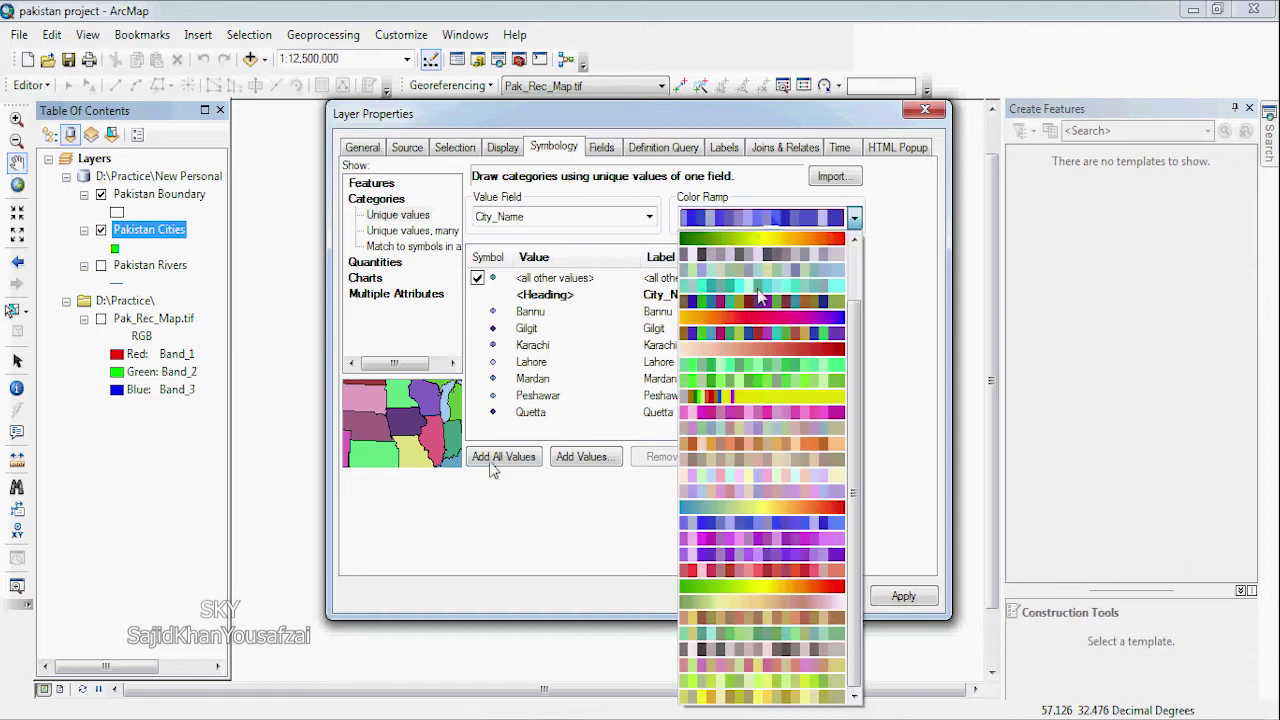
left_click(742, 488)
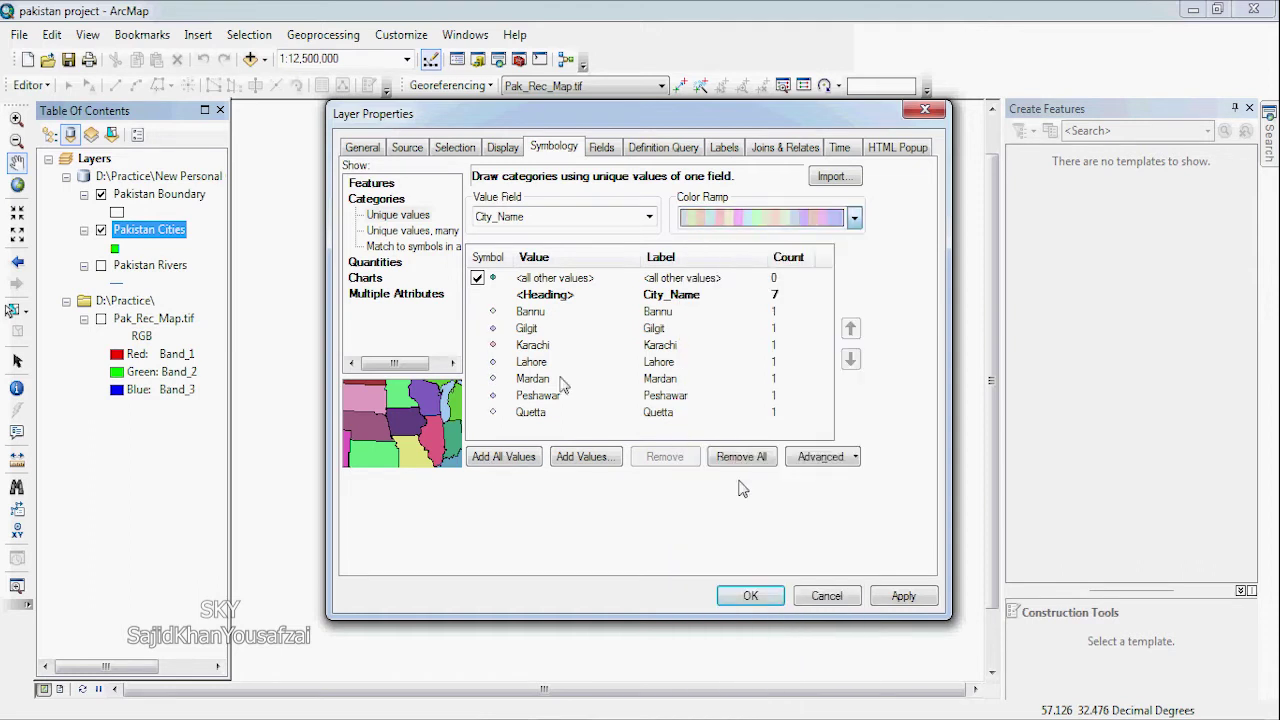
Step: Apply a bright multicoloured color ramp to the city categories and accept the layer properties
left_click(742, 219)
left_click(755, 340)
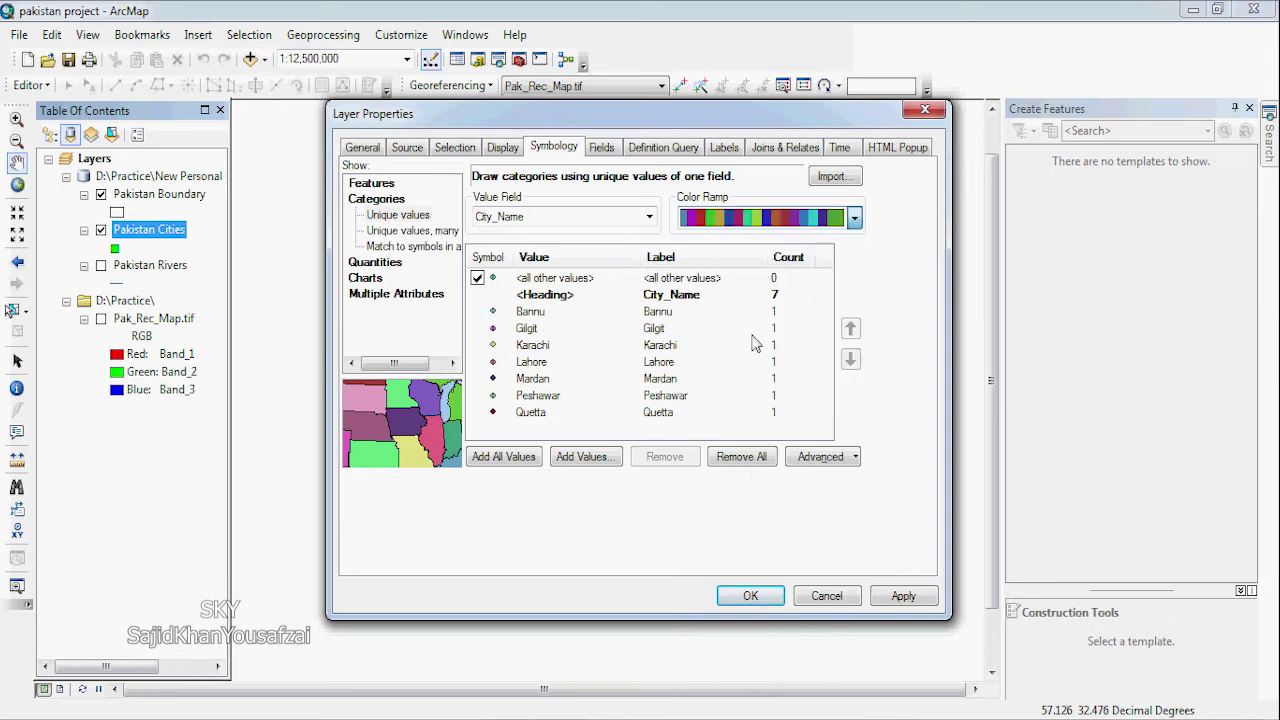
left_click(750, 596)
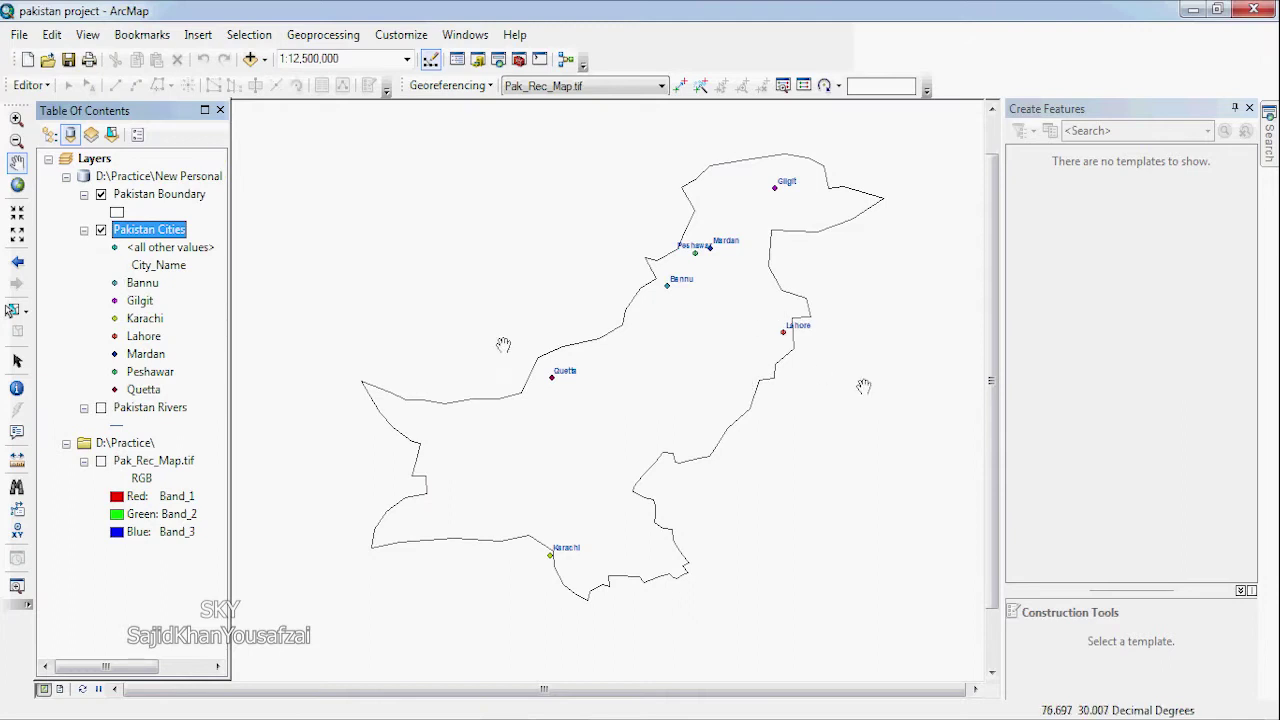
scroll(866, 378, "down", 5)
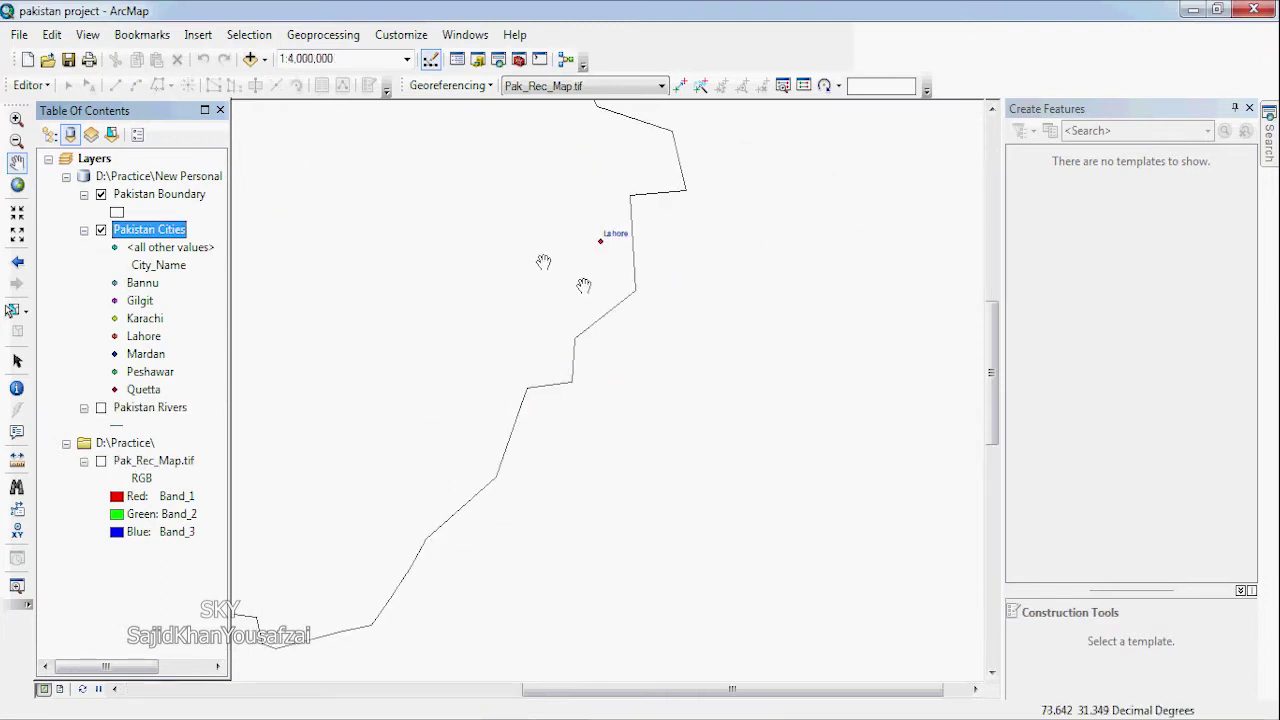
left_click_drag(543, 263, 634, 314)
scroll(736, 355, "up", 5)
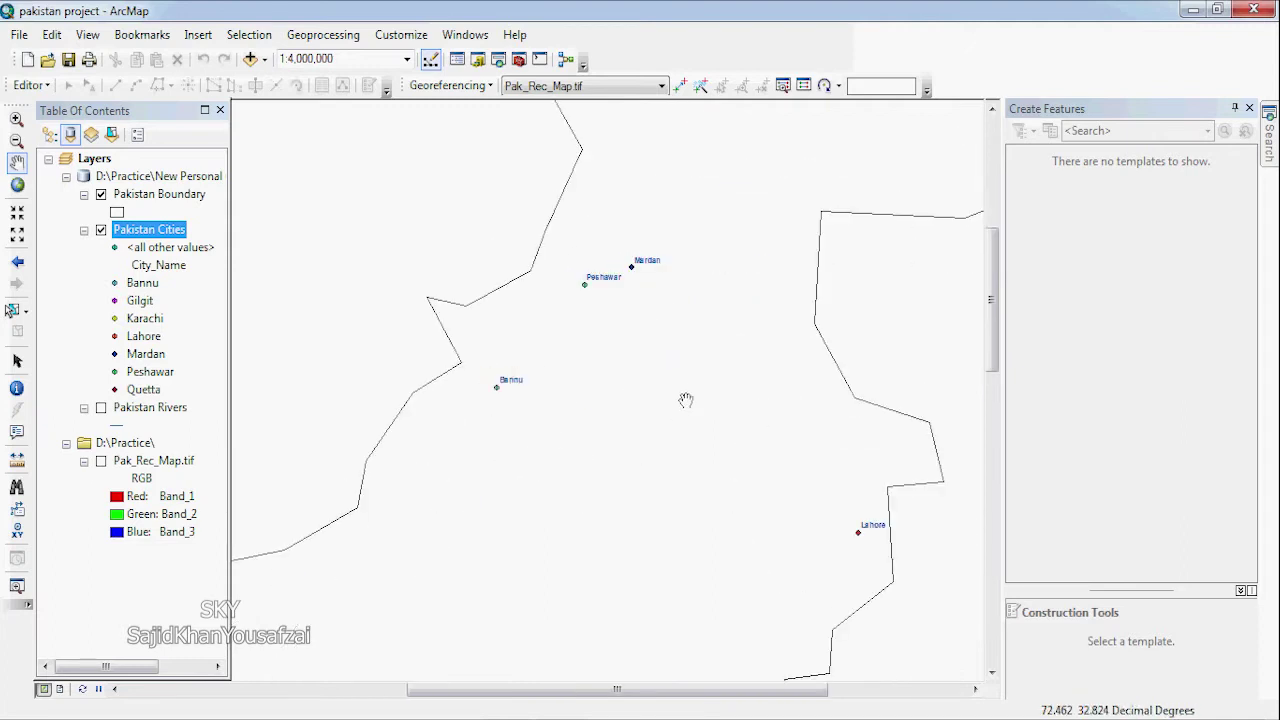
Step: In the Pakistan Cities symbology, change the Bannu symbol to Square 2 with size 12
double_click(150, 228)
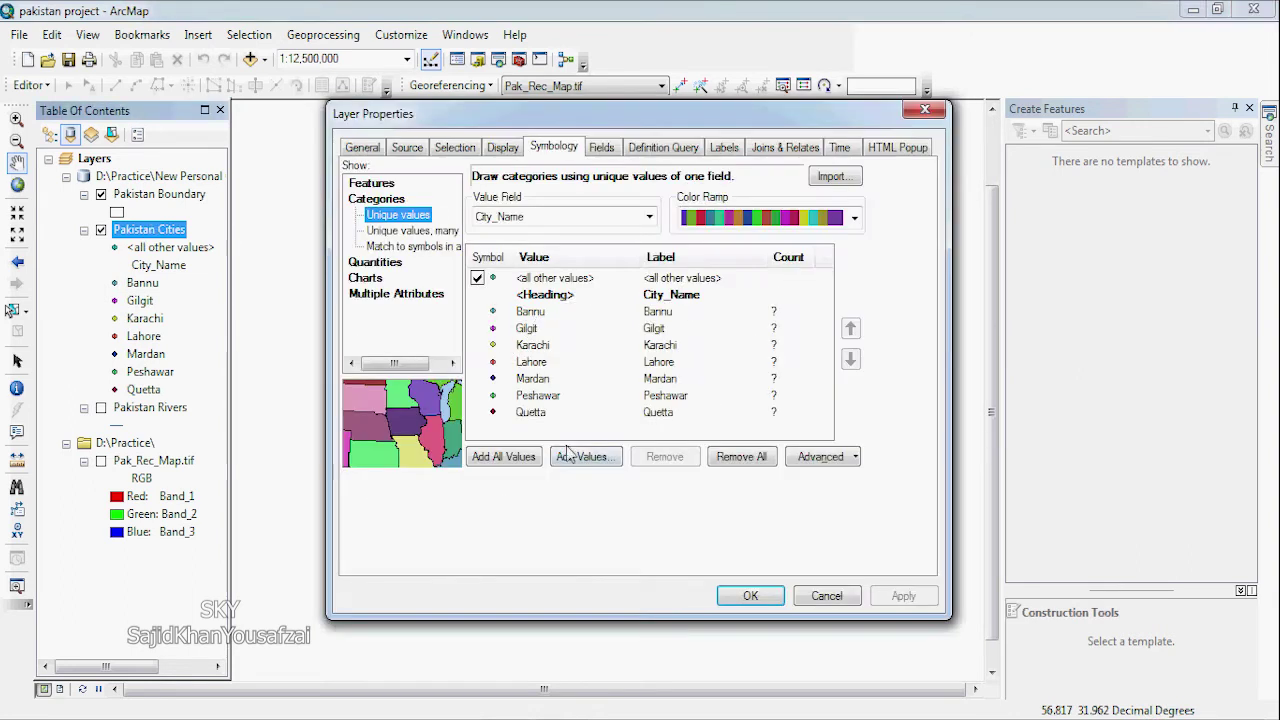
double_click(493, 312)
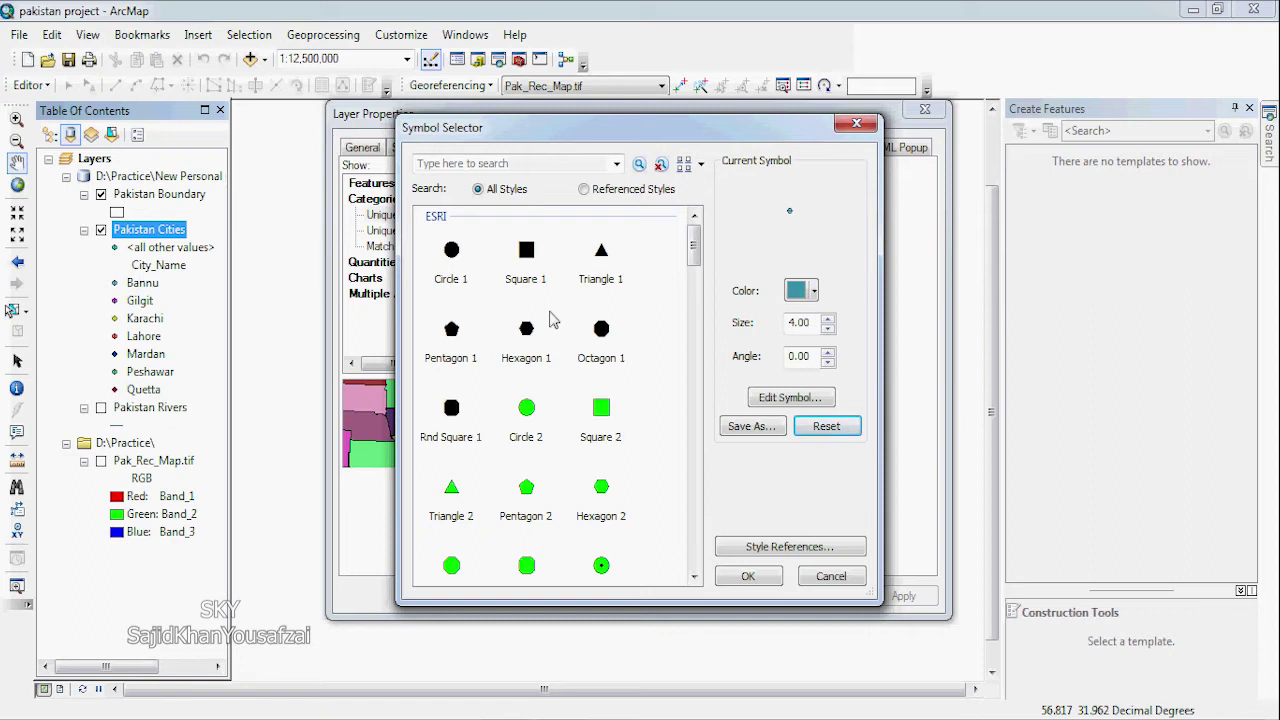
left_click(601, 410)
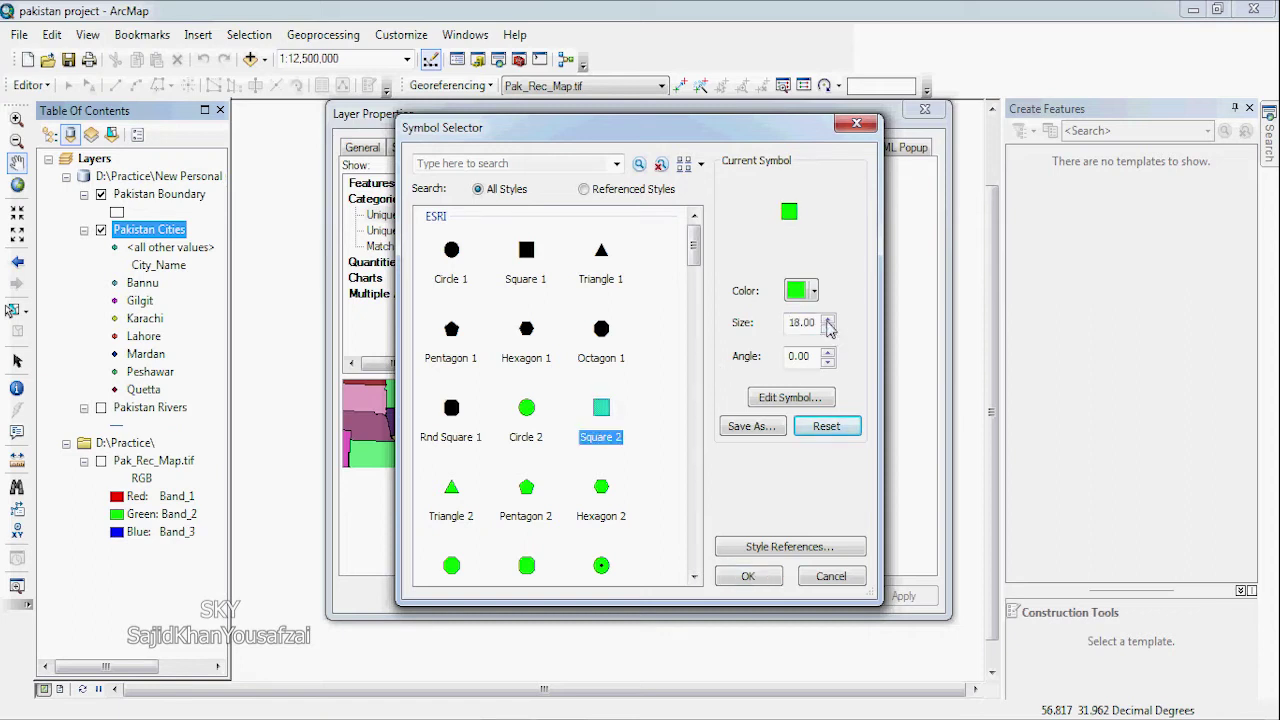
left_click(828, 329)
left_click(828, 329)
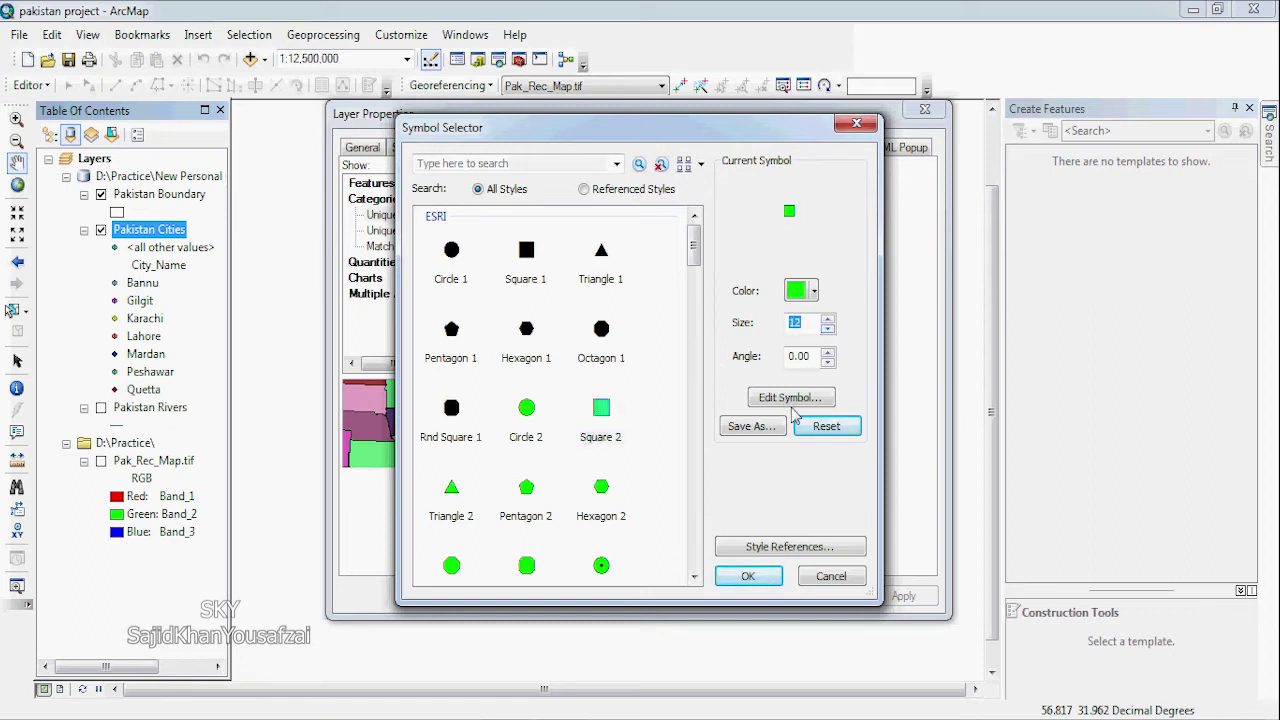
left_click(748, 576)
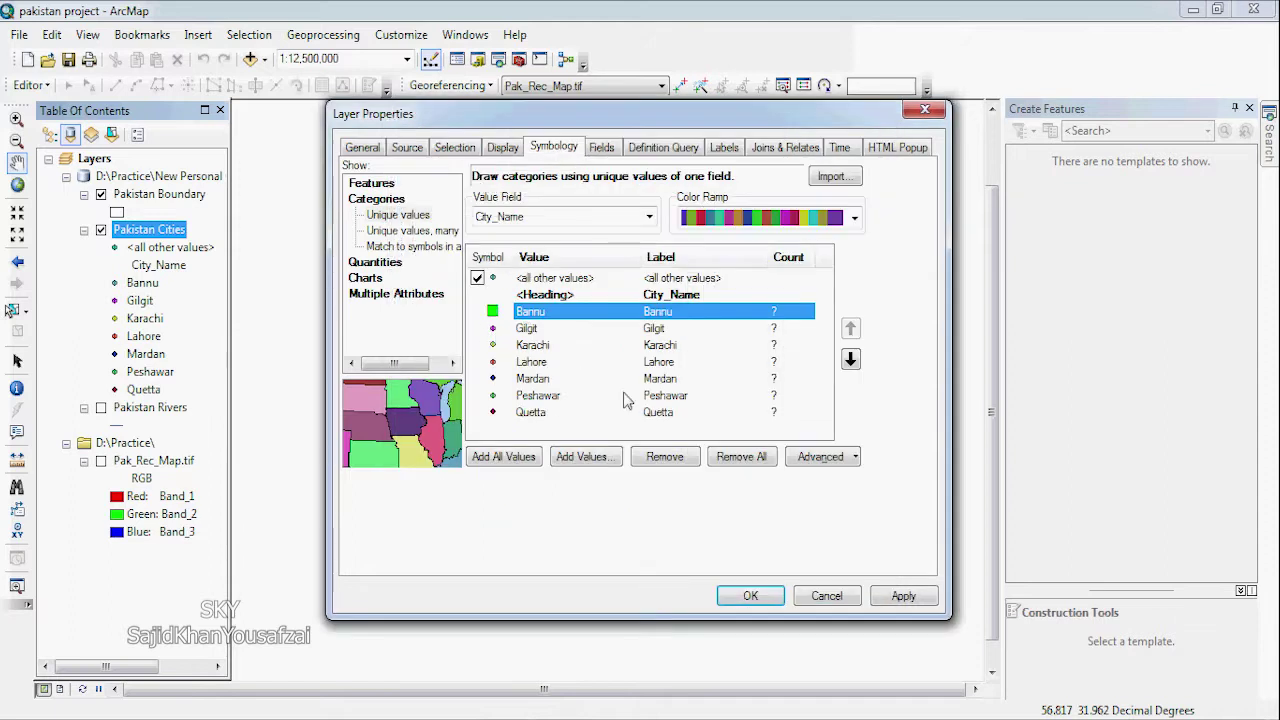
Step: Change the Gilgit symbol to Square 2 with size 12 and a red color
double_click(492, 328)
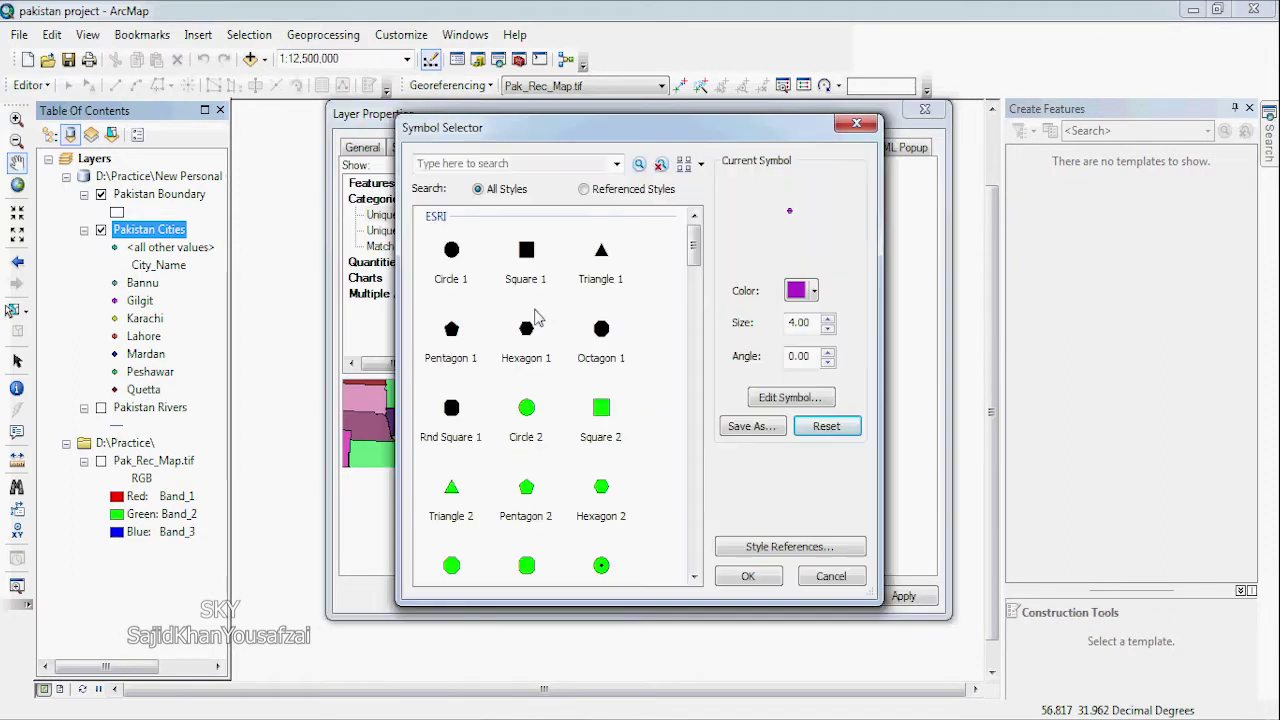
left_click(600, 407)
left_click(828, 328)
left_click(828, 328)
left_click(828, 328)
left_click(828, 328)
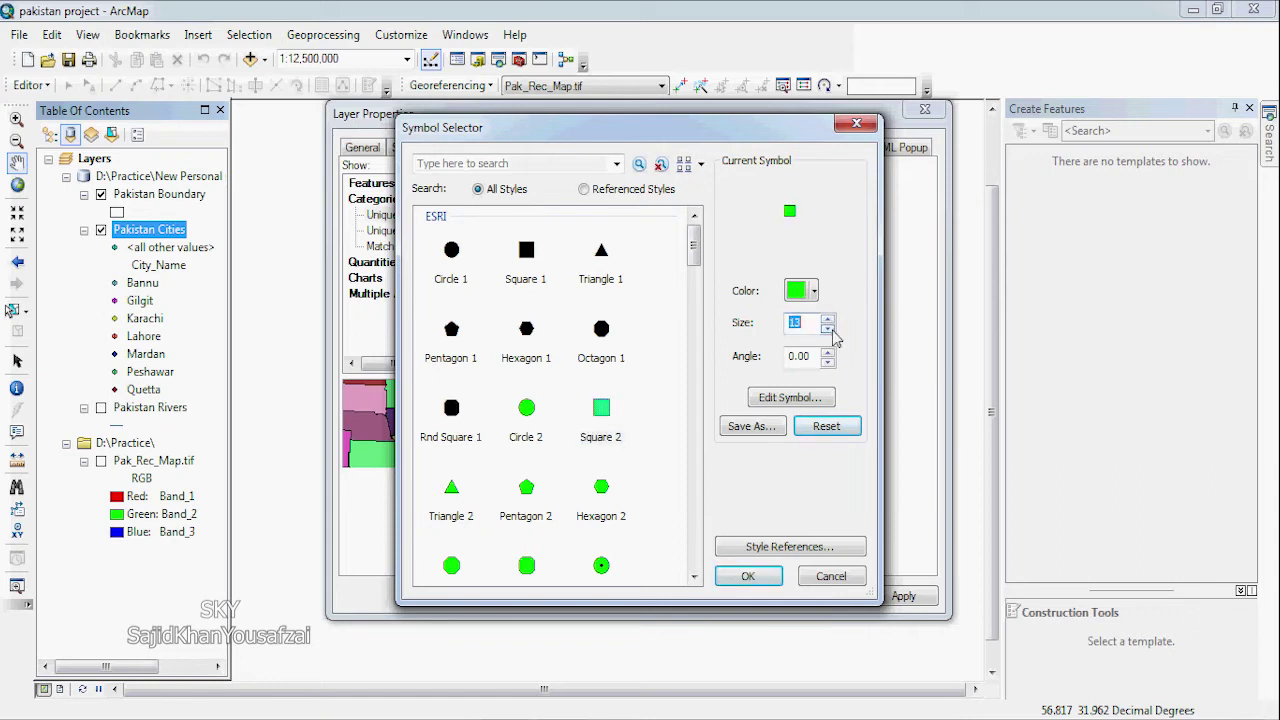
left_click(828, 328)
left_click(814, 290)
left_click(814, 394)
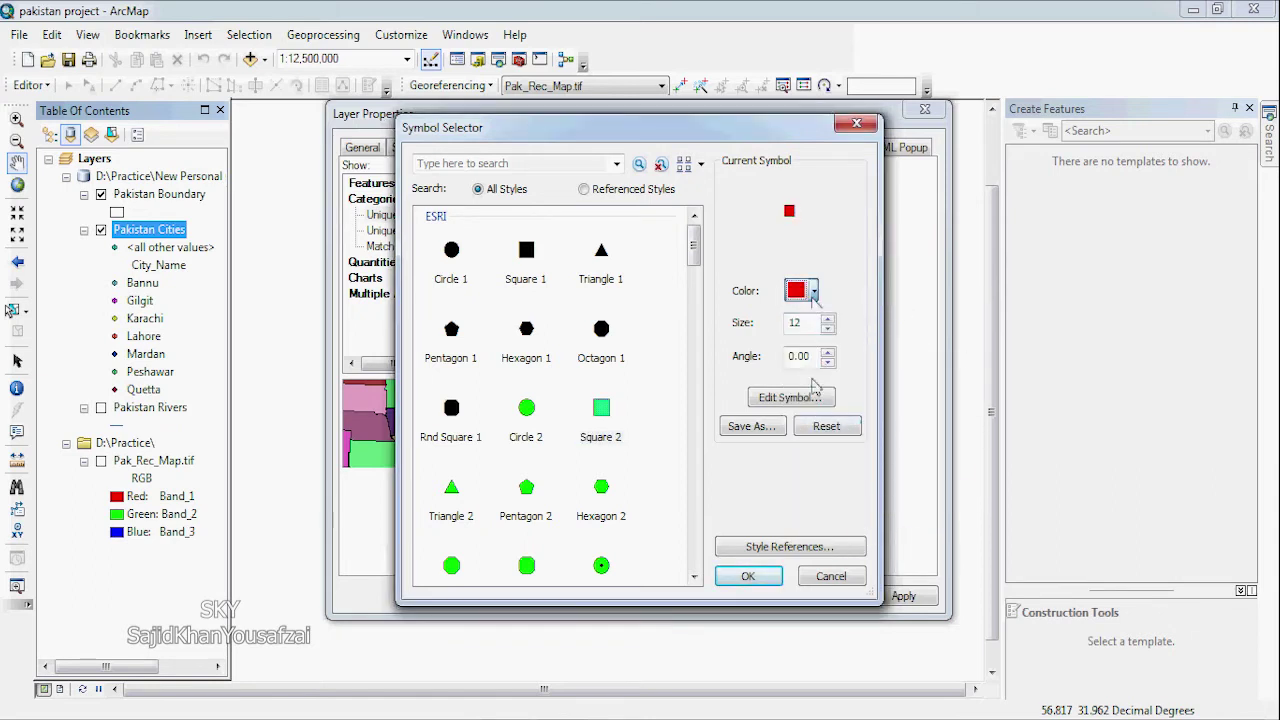
left_click(748, 576)
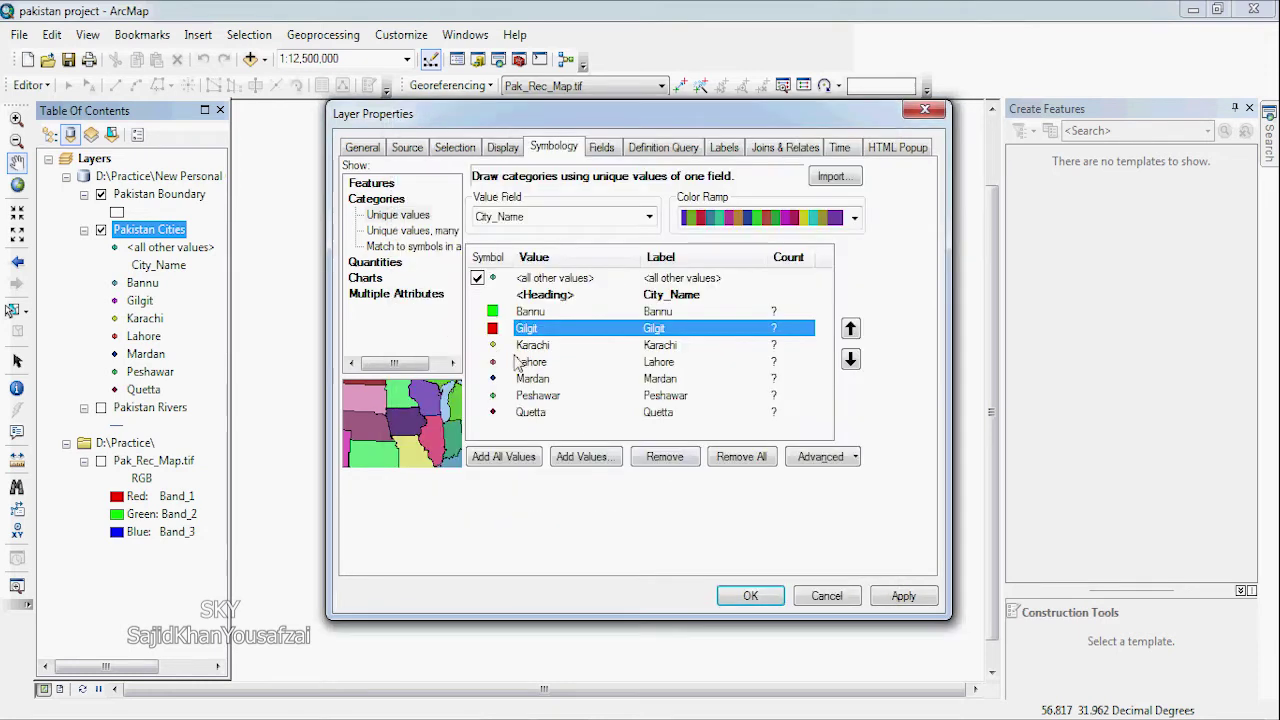
Step: Change the Karachi symbol to Triangle 1 and reduce its size
double_click(494, 347)
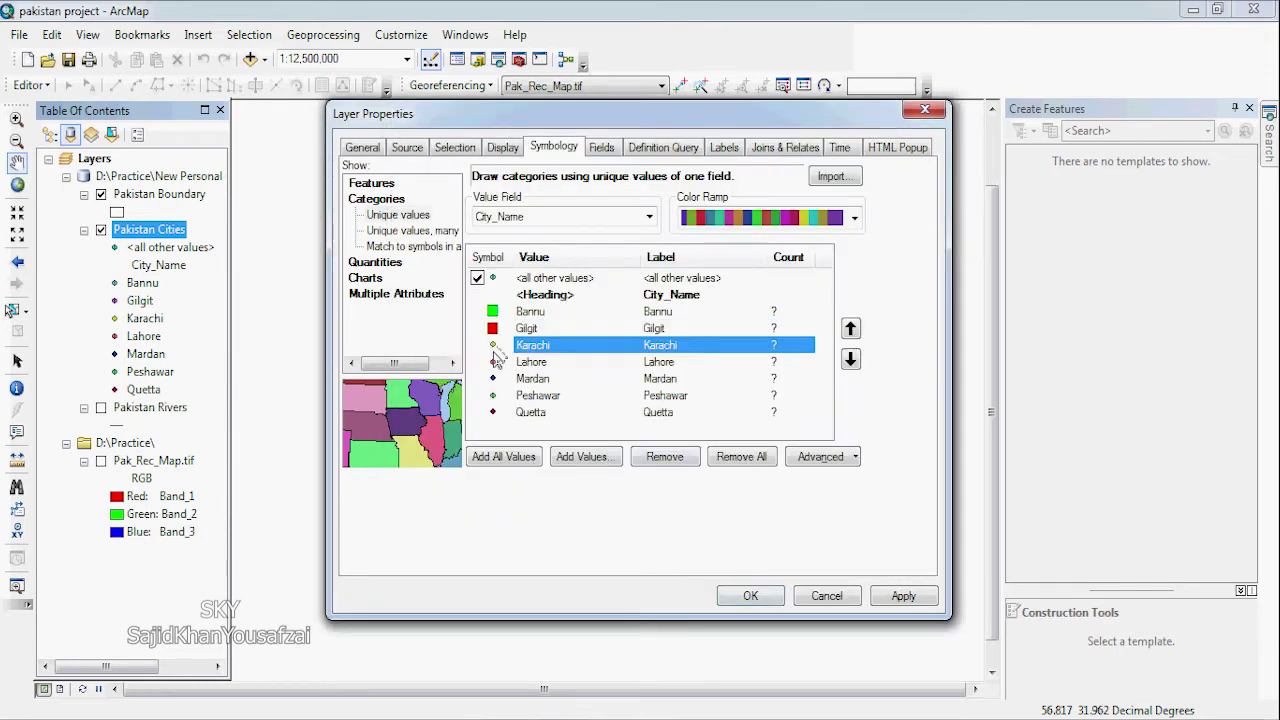
left_click(604, 254)
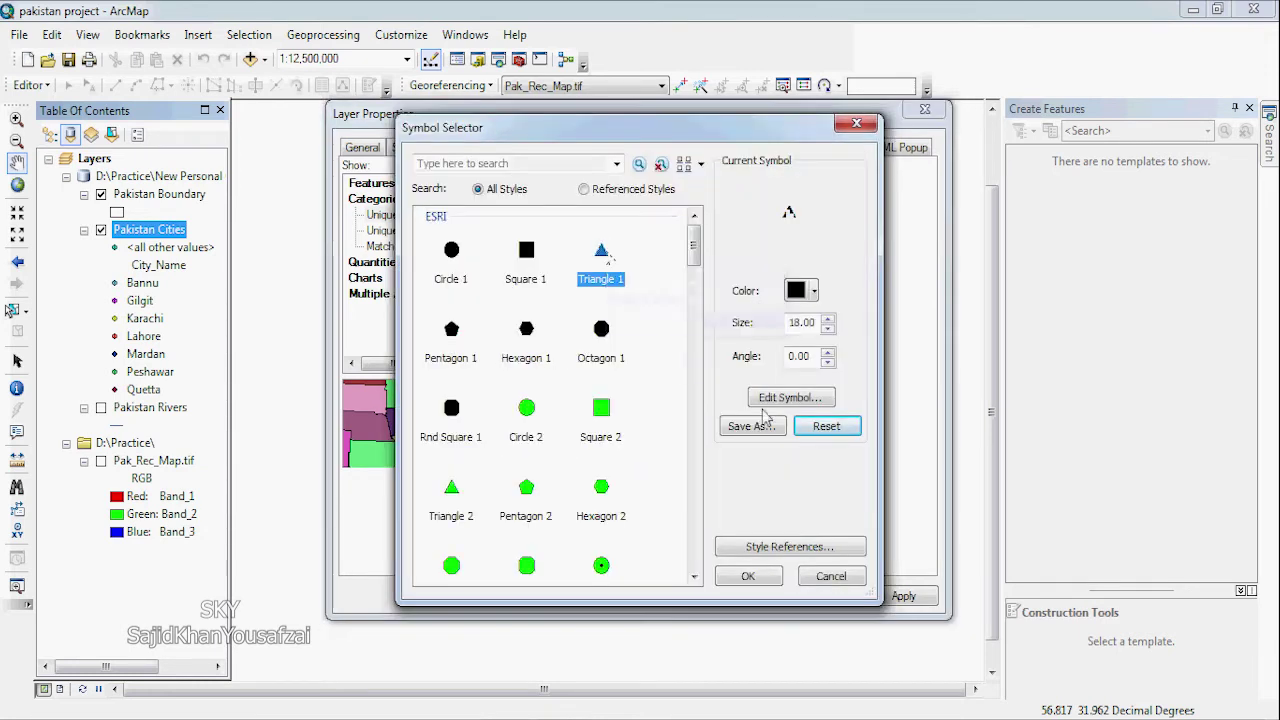
left_click(827, 328)
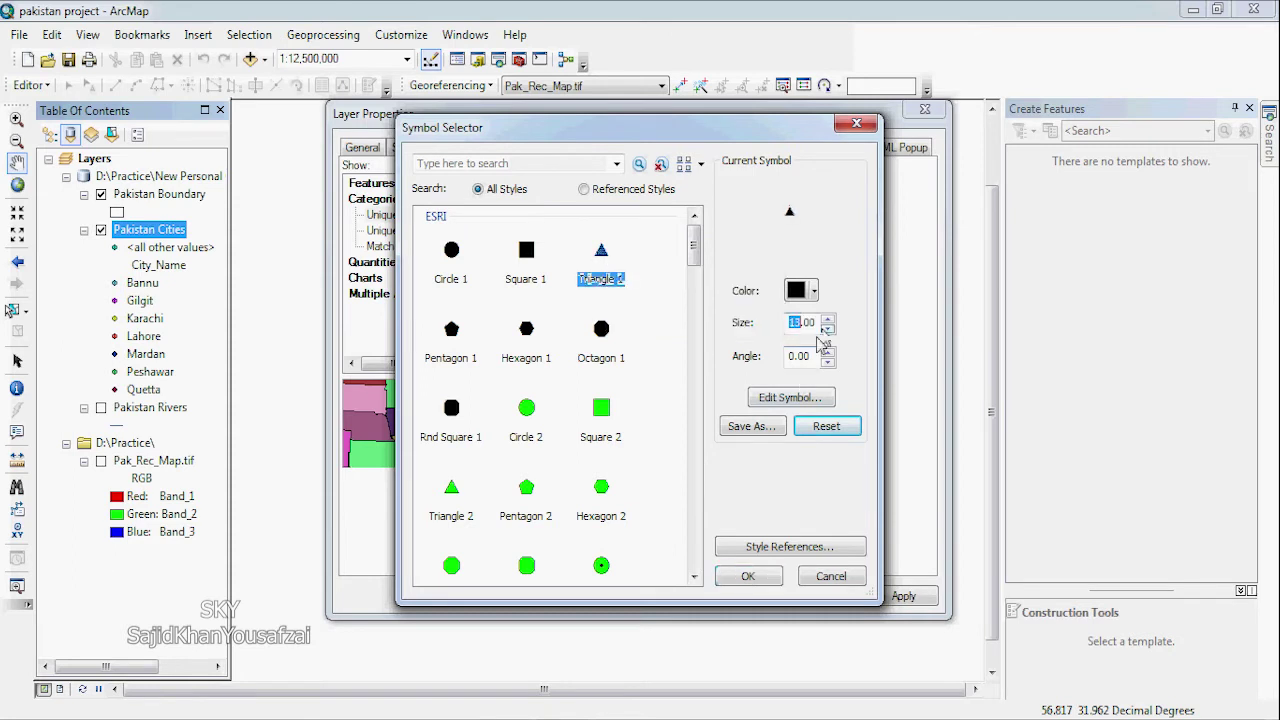
left_click(750, 575)
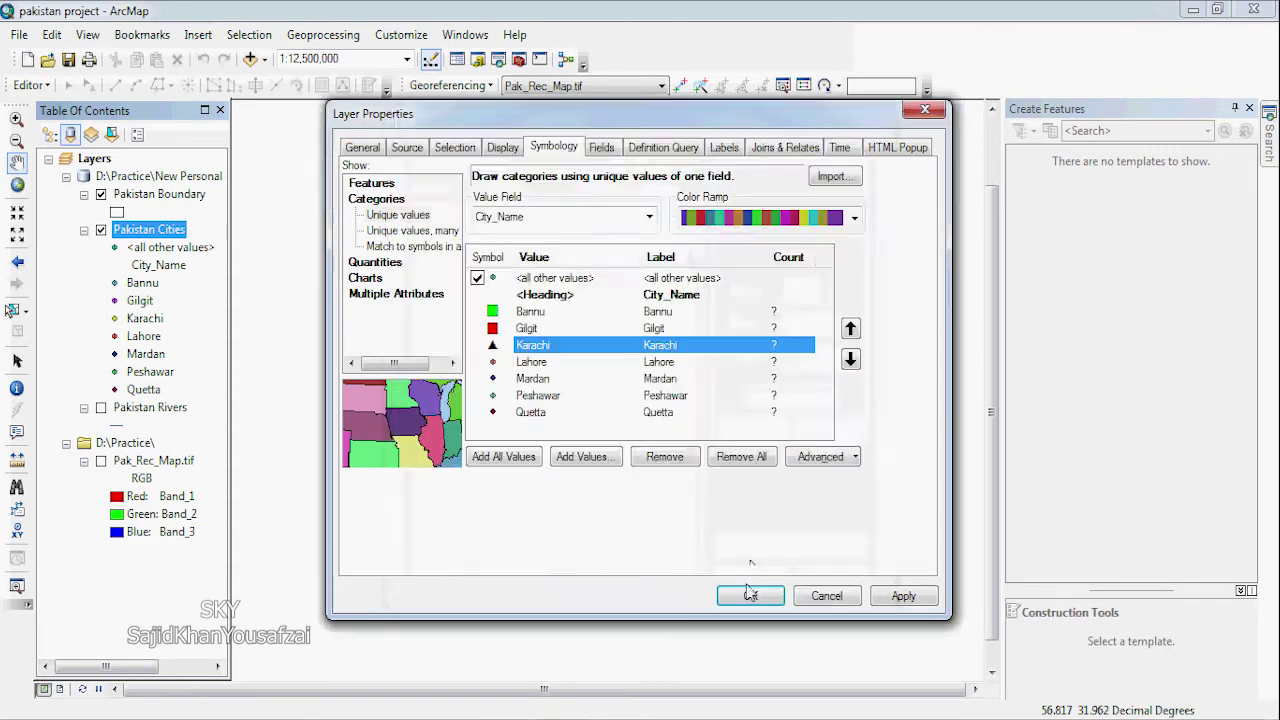
Step: Change the Lahore symbol to Hexagon 1 and set its size to 12
double_click(495, 345)
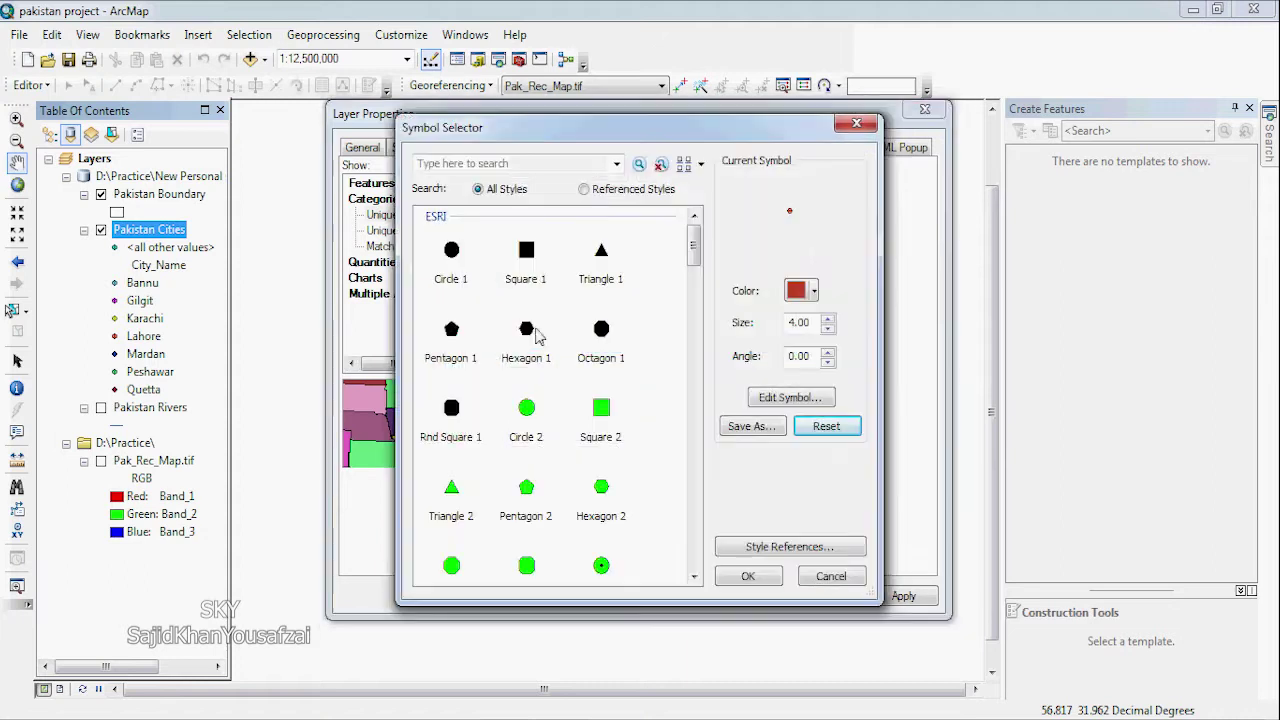
left_click(526, 335)
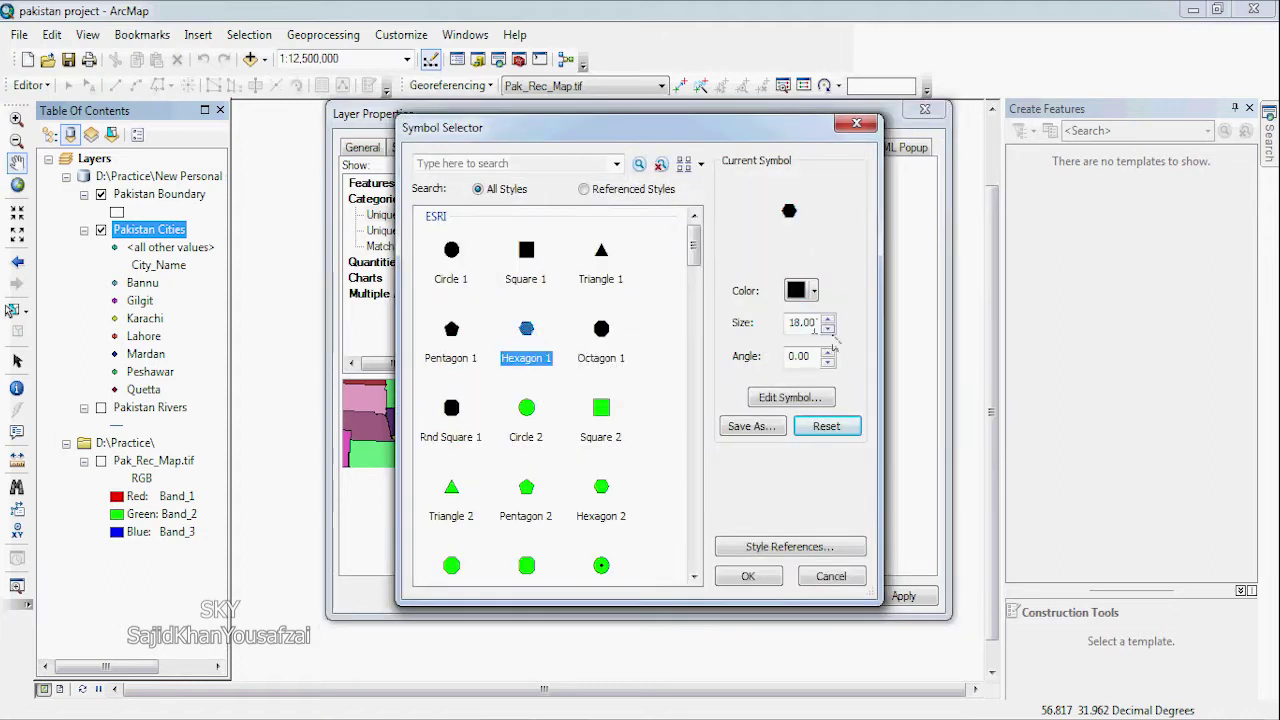
key("Tab")
type("16")
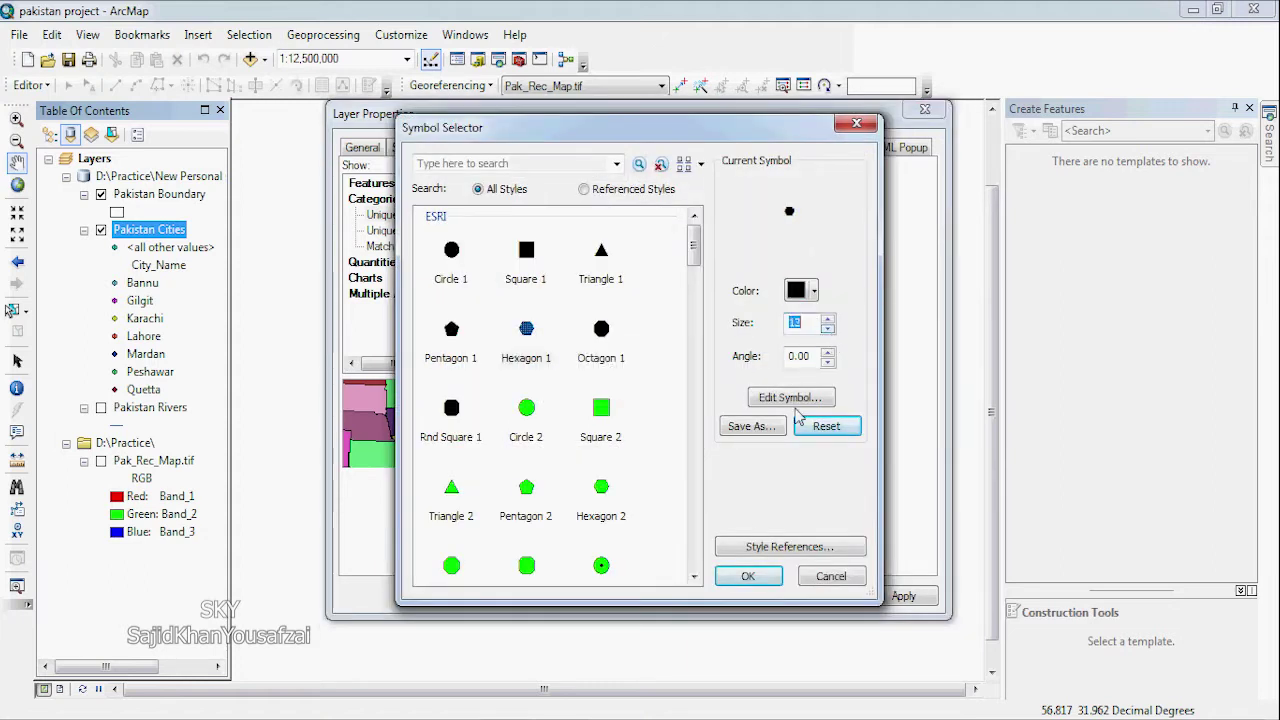
left_click(750, 576)
Step: Change the Peshawar symbol to Circle 3 and reduce its size
double_click(492, 395)
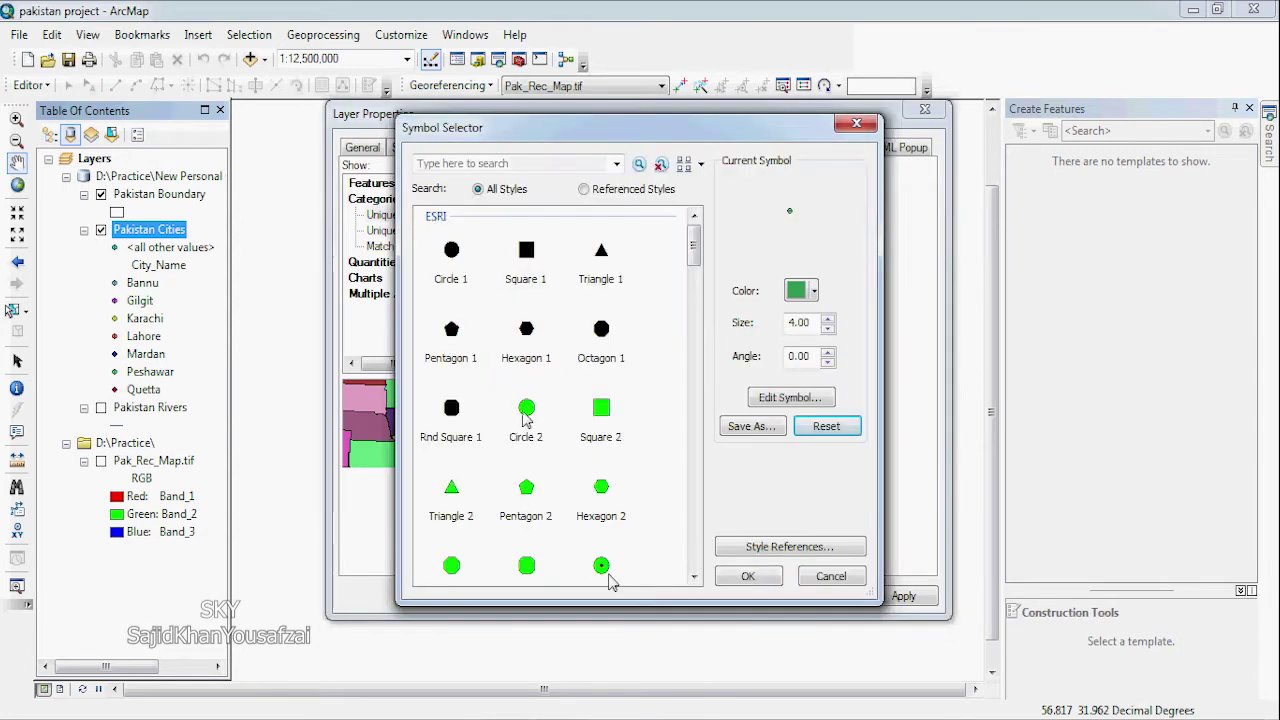
left_click(601, 566)
left_click(828, 330)
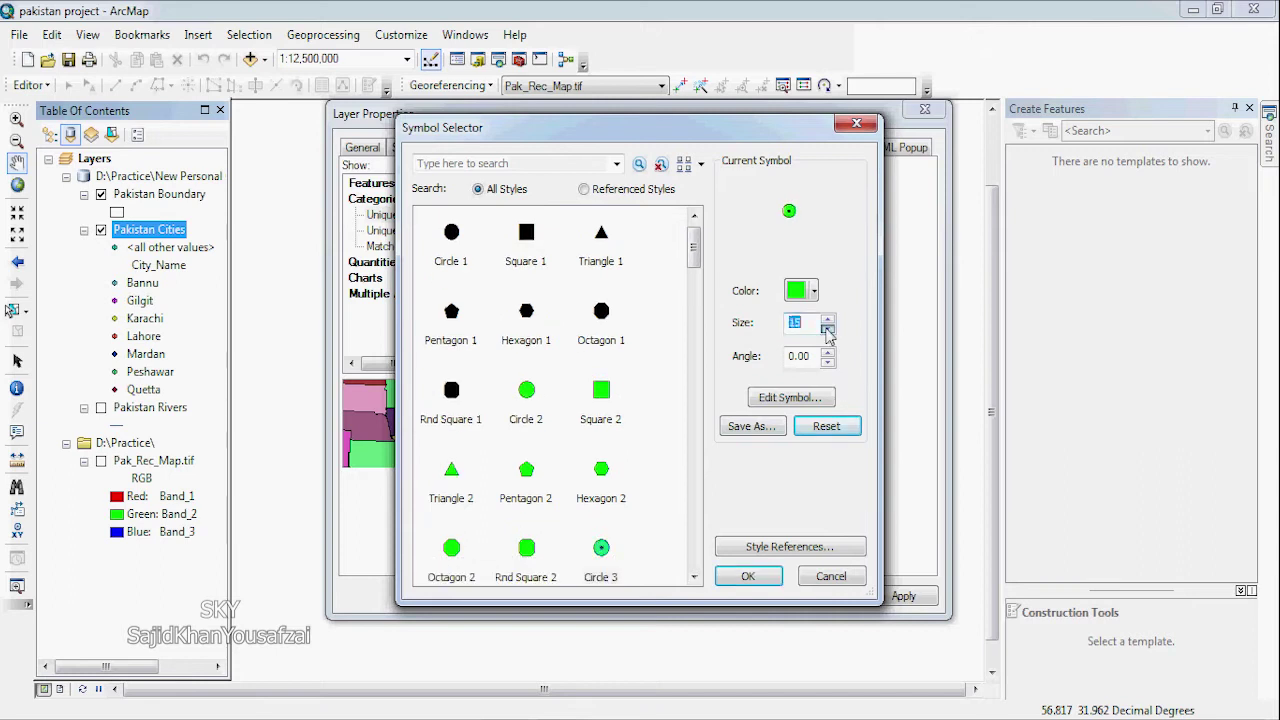
left_click(748, 576)
Step: Change the Quetta symbol to Rnd Square 2 with size 12 and a blue color
double_click(493, 413)
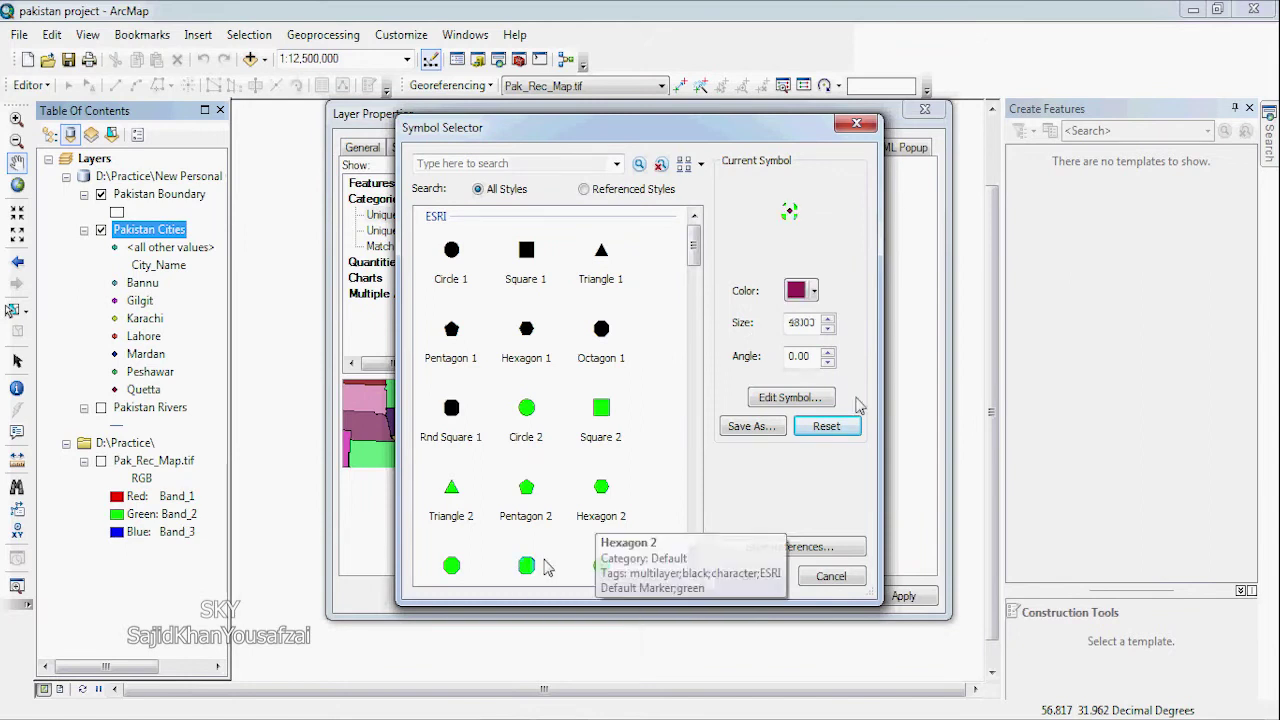
left_click(526, 566)
left_click(828, 329)
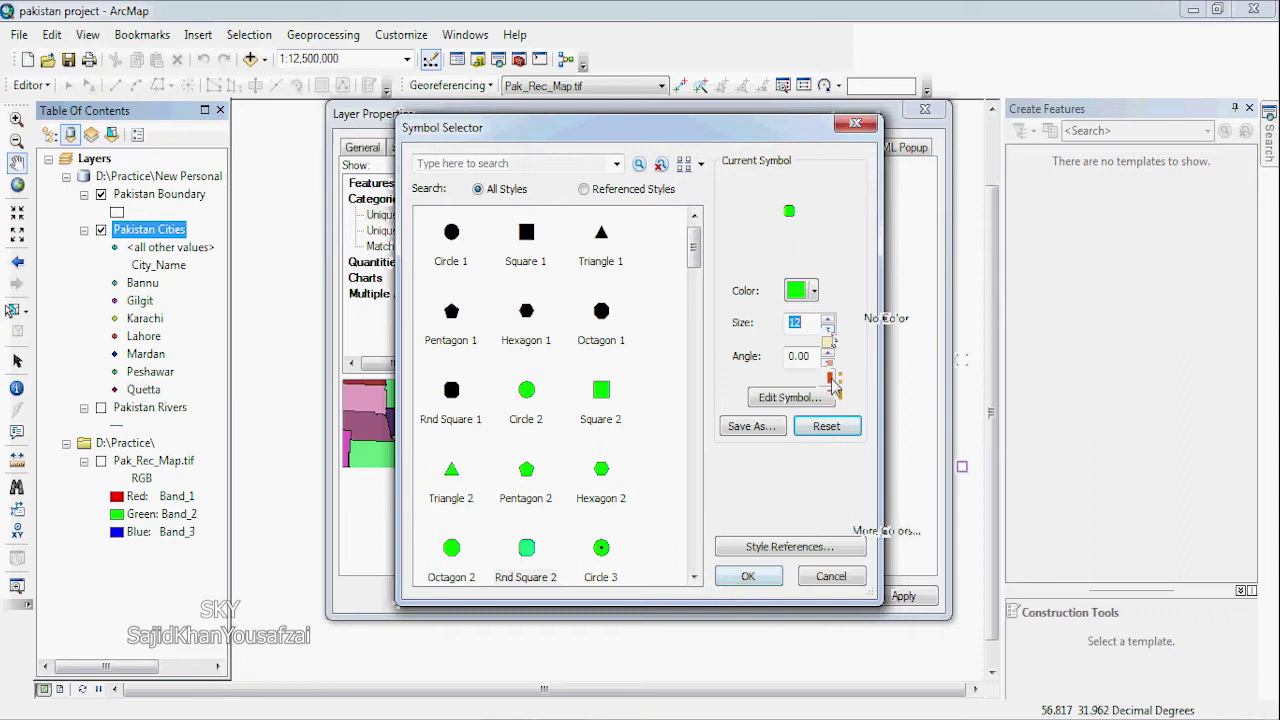
left_click(812, 290)
left_click(945, 378)
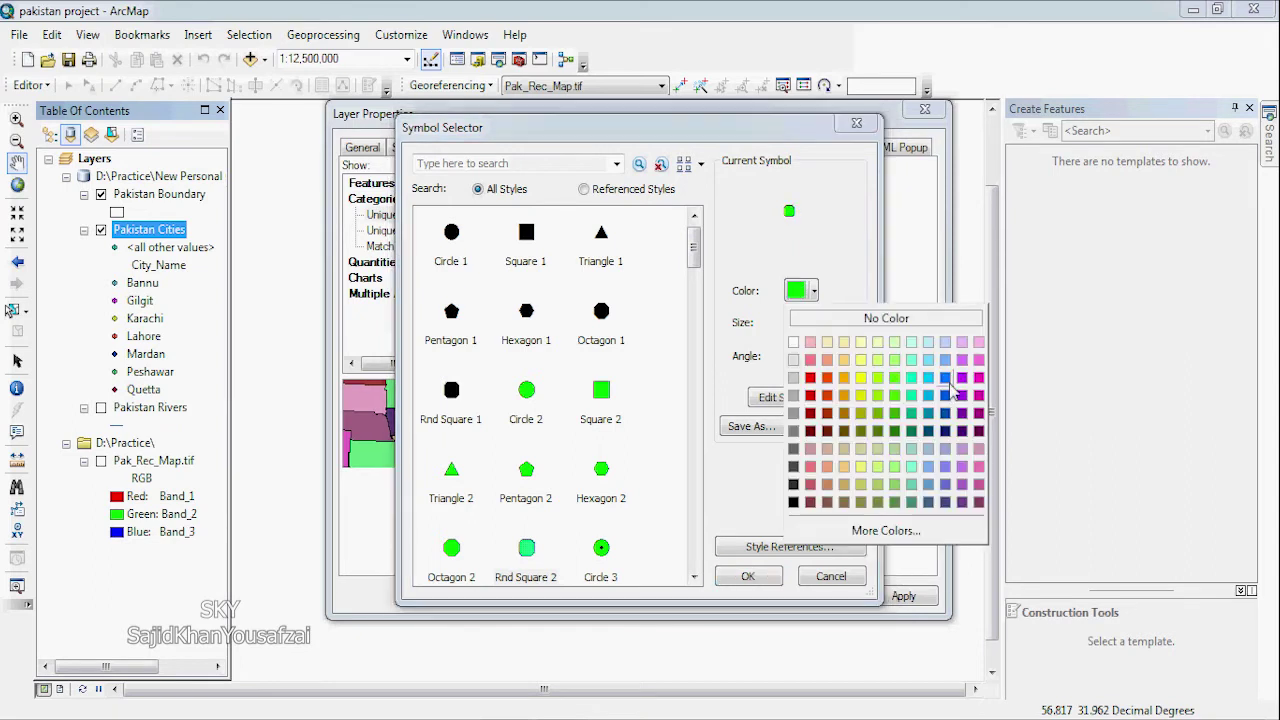
left_click(748, 577)
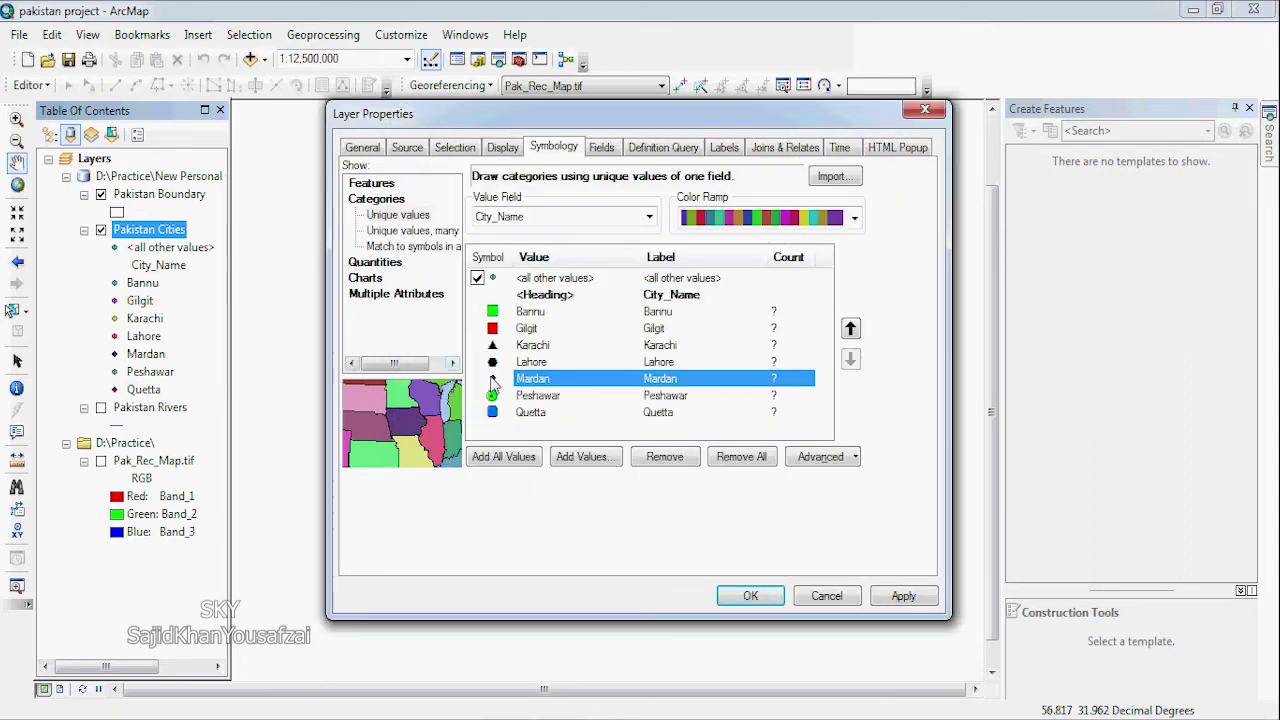
Step: Change the Mardan symbol to Circle 1 with size 12
double_click(492, 389)
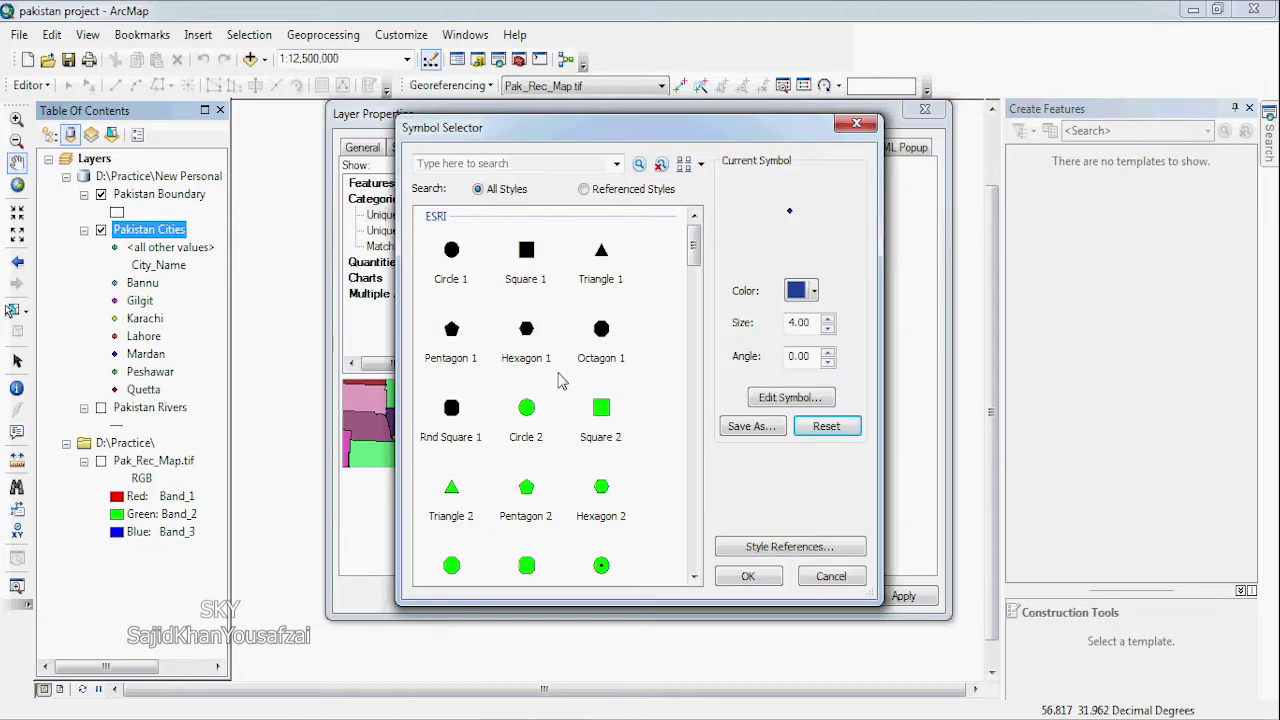
left_click(451, 250)
left_click(828, 328)
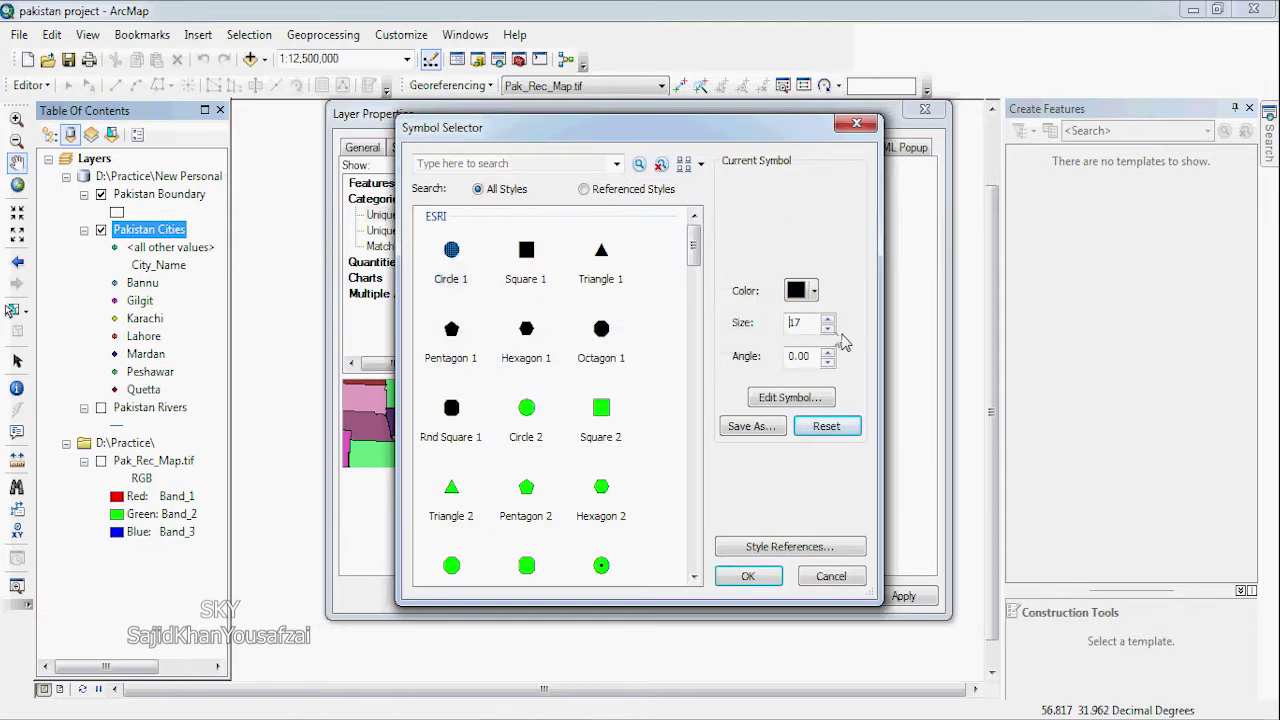
key("Up")
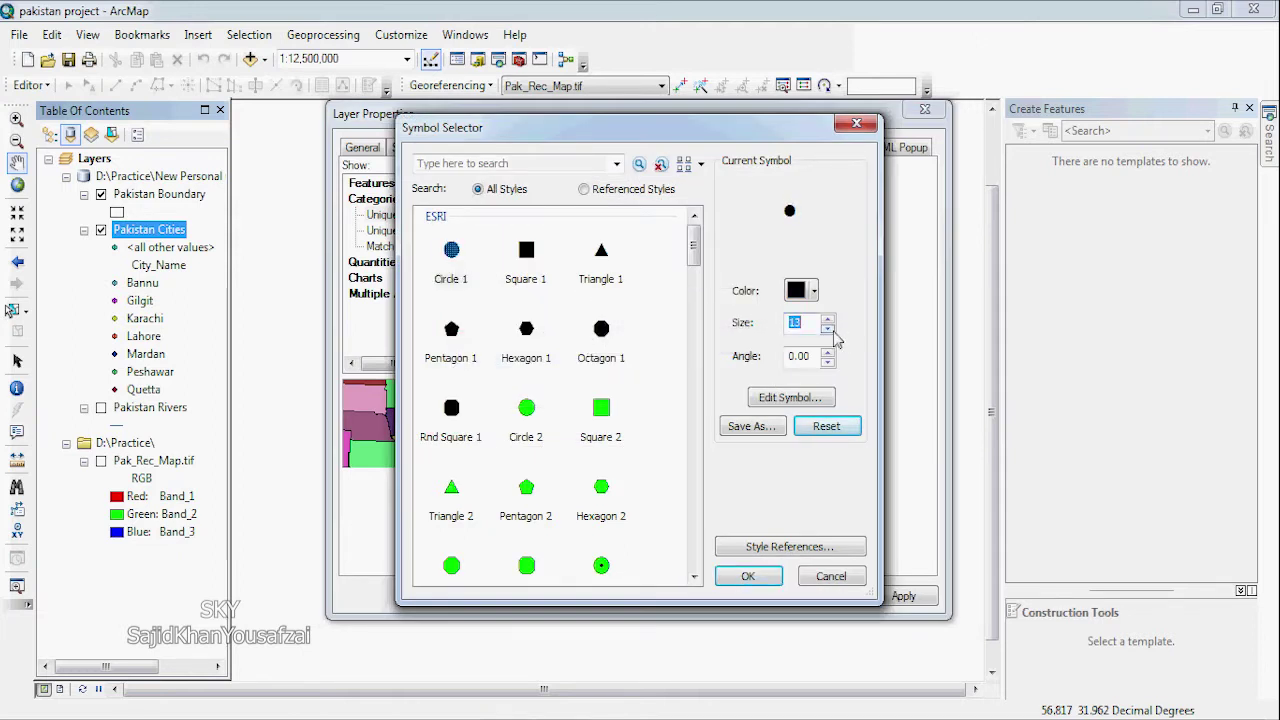
left_click(748, 576)
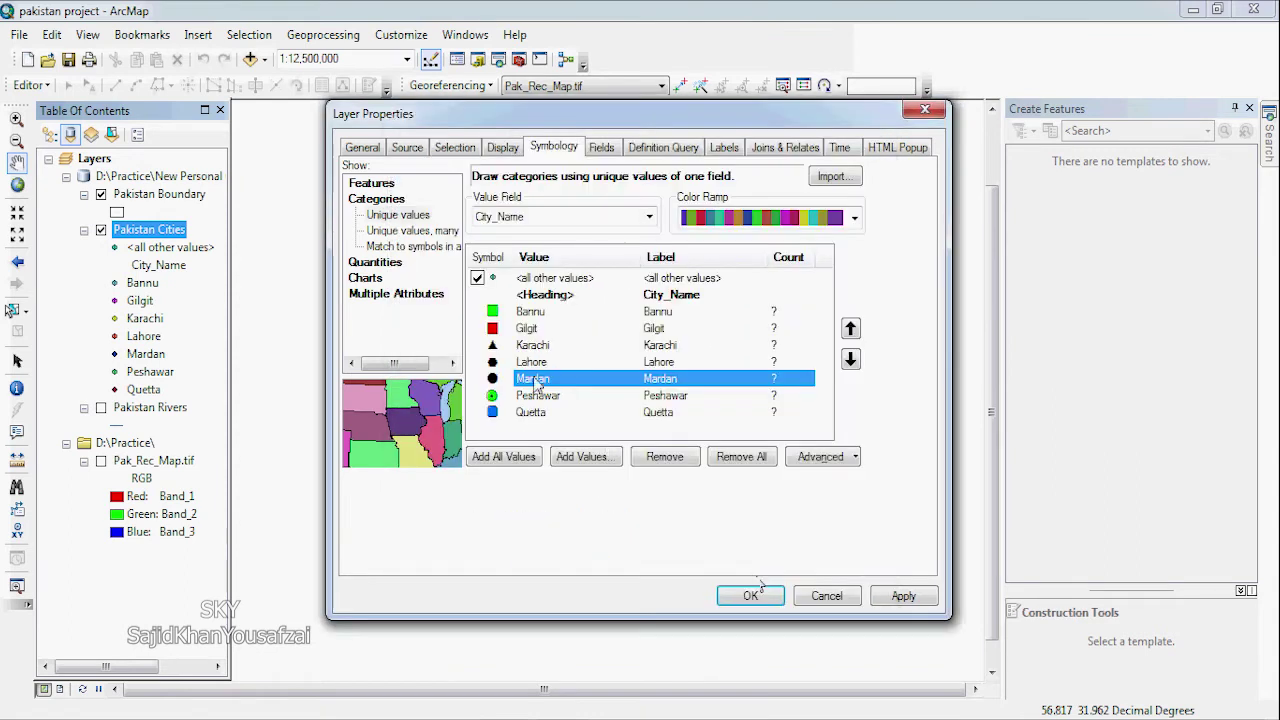
Step: Recolor the Mardan city symbol light red and apply the Pakistan Cities symbology to the map
double_click(490, 380)
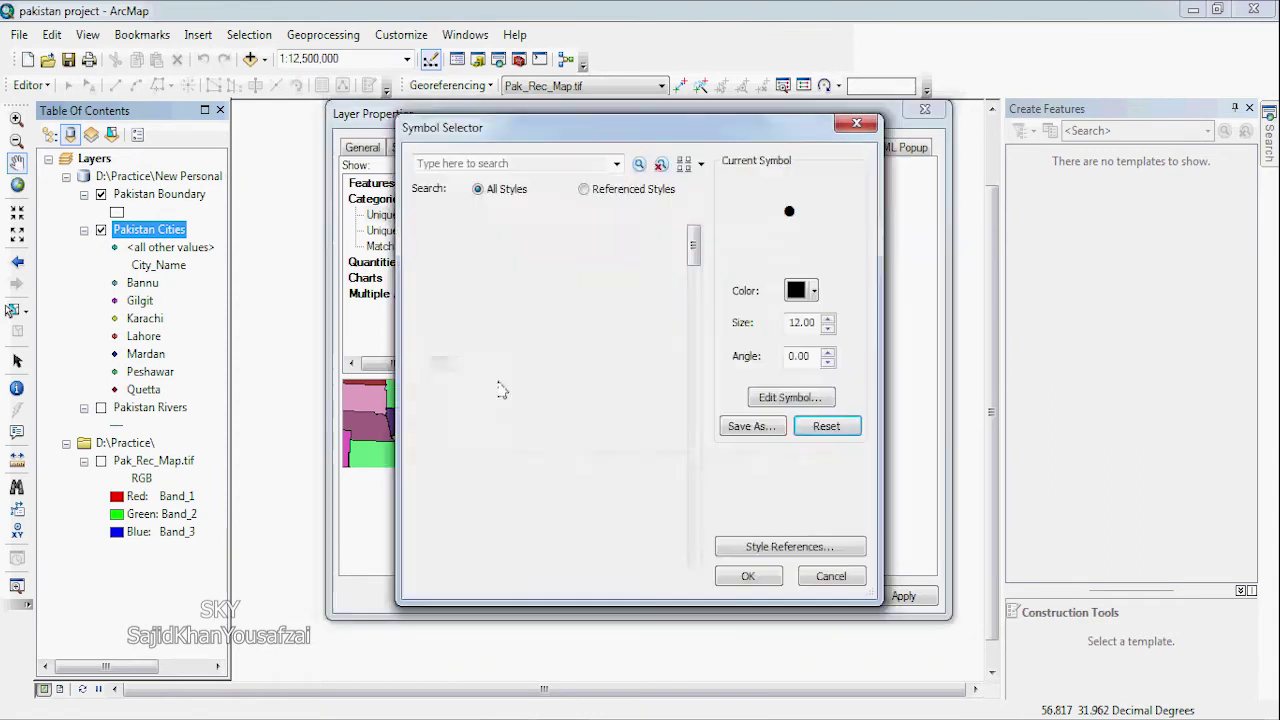
left_click(814, 291)
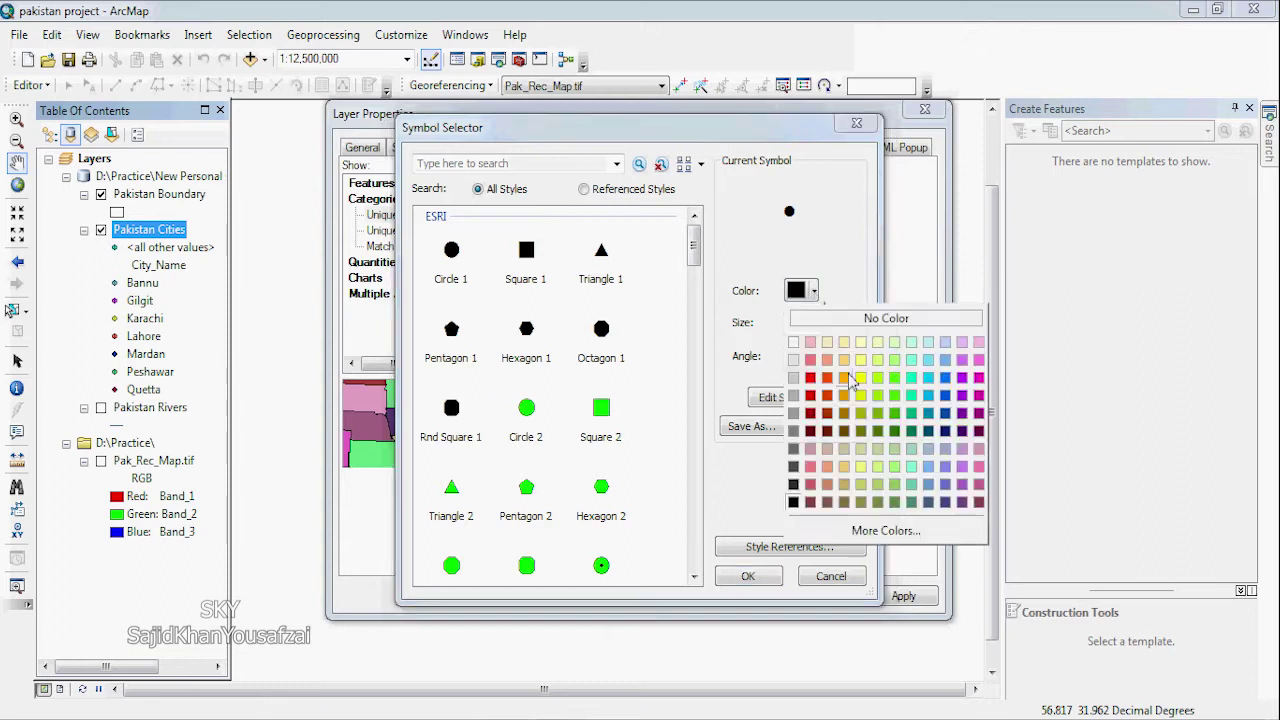
left_click(810, 360)
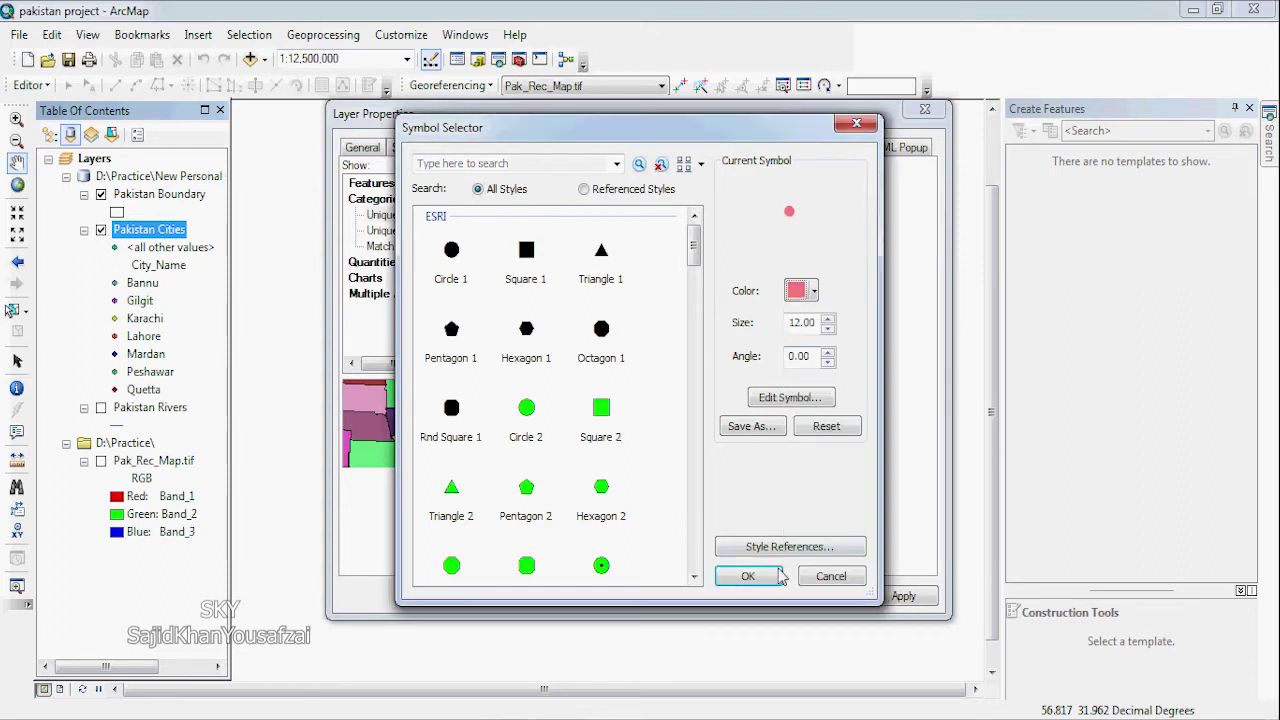
left_click(748, 577)
left_click(751, 593)
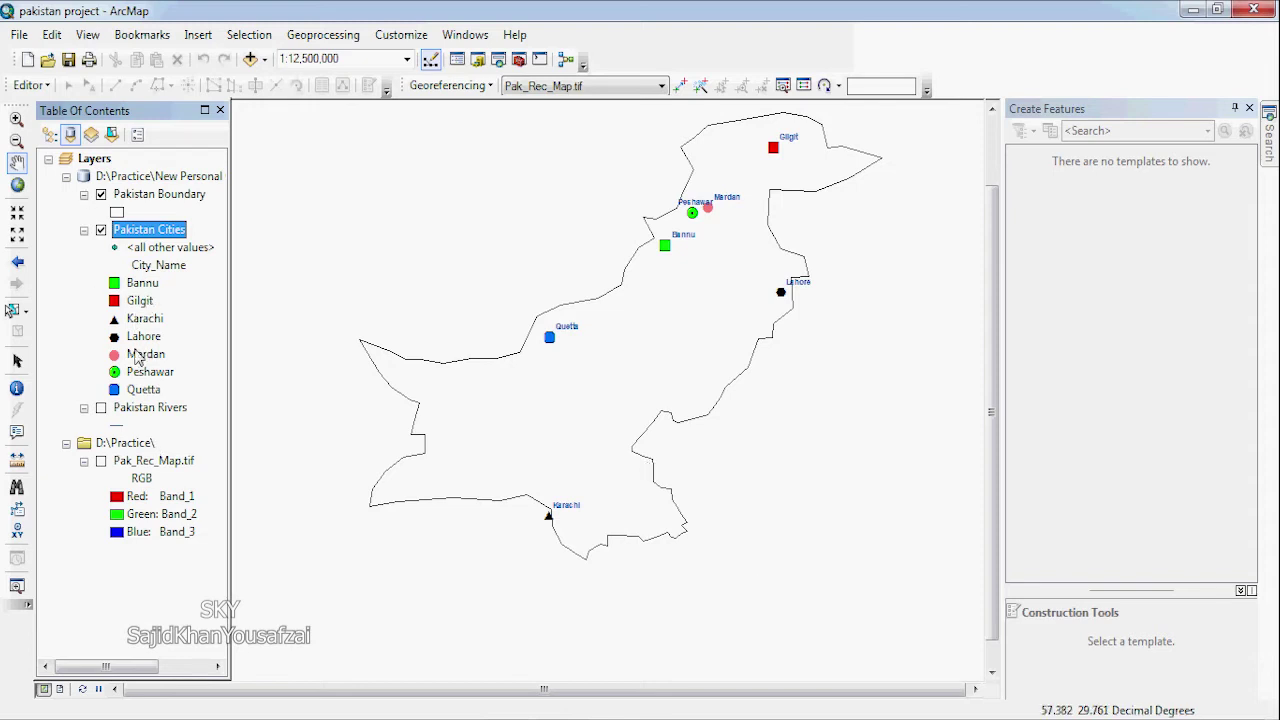
Step: Collapse the Pakistan Cities legend, show the Pakistan Rivers layer on the map and hide Pakistan Cities
left_click(84, 230)
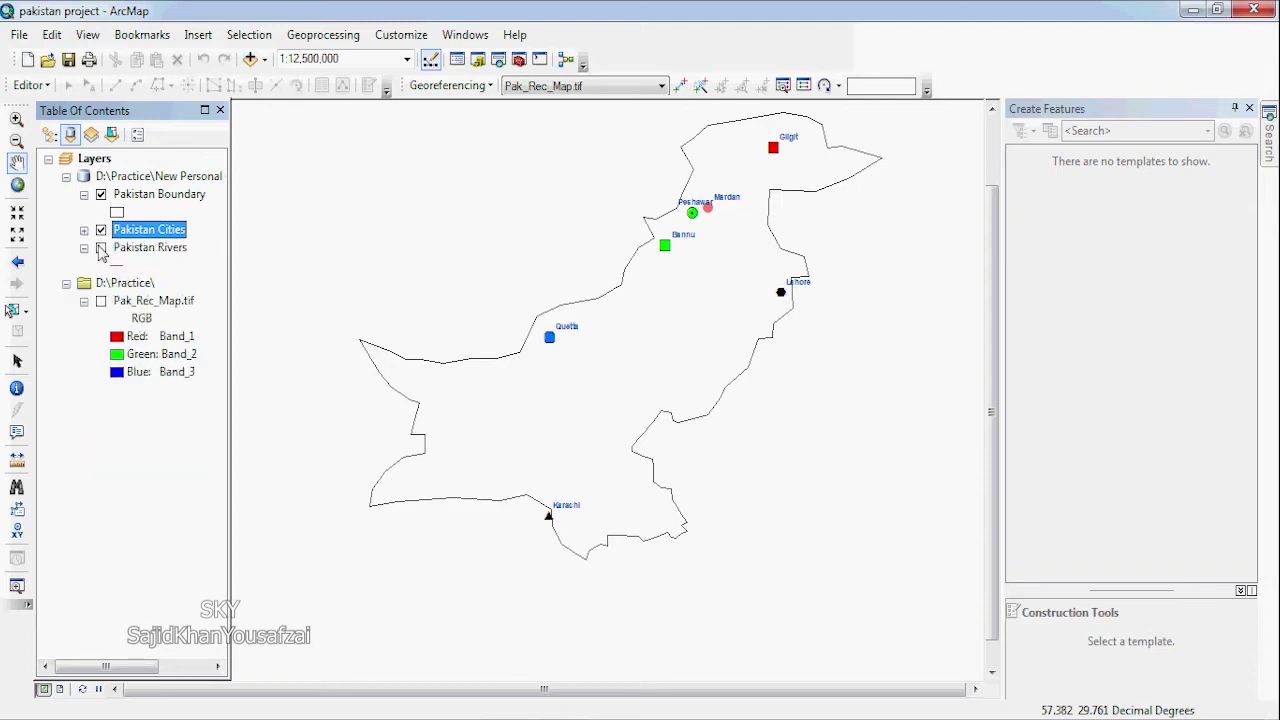
left_click(101, 247)
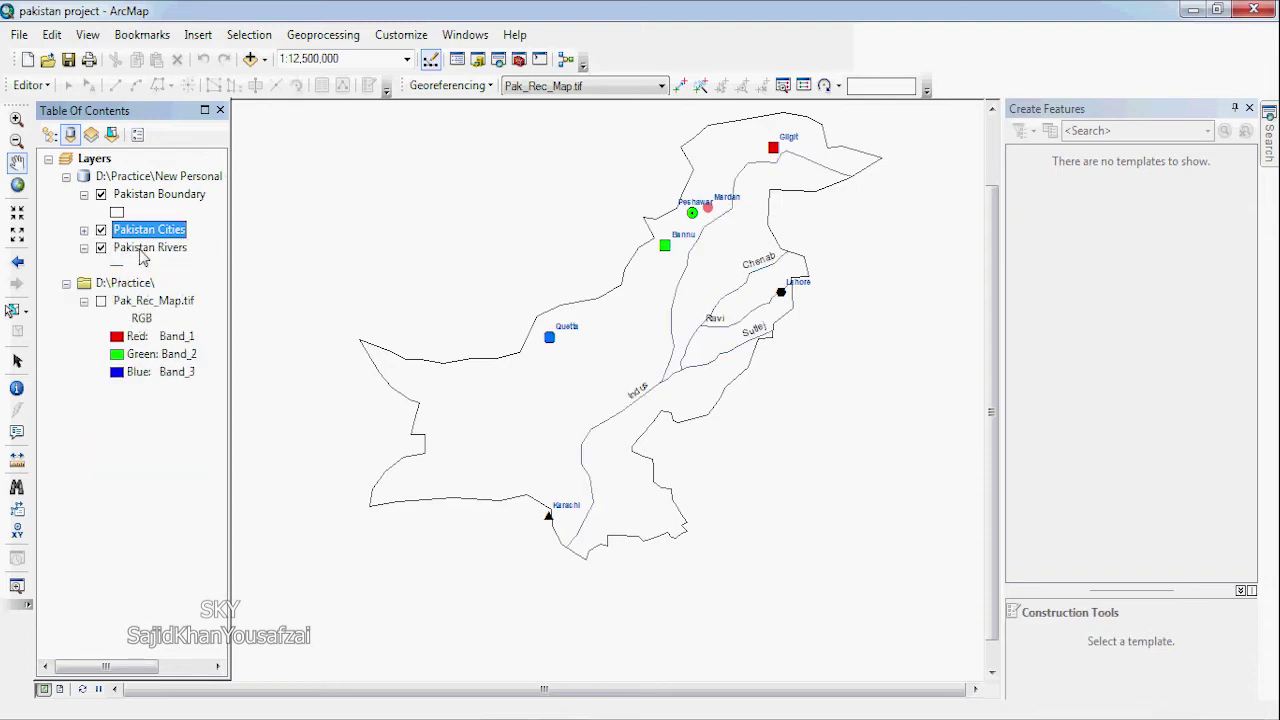
left_click(101, 230)
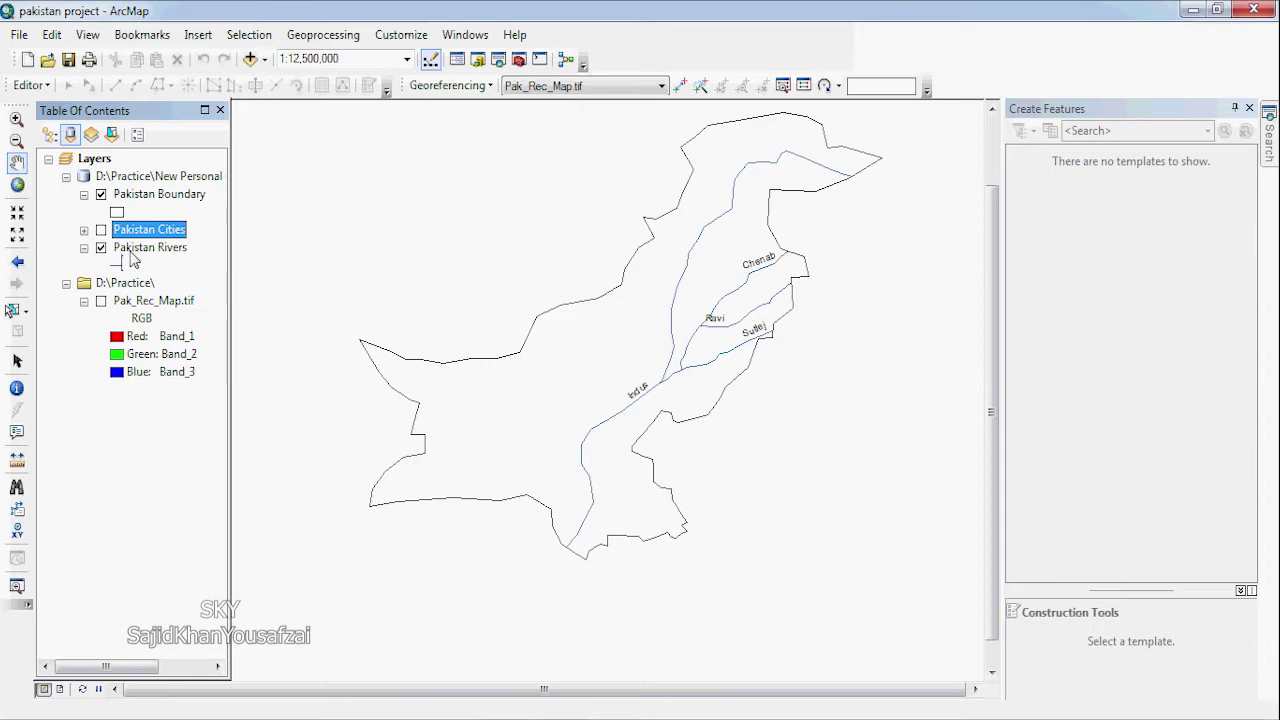
Step: Symbolize the Pakistan Rivers layer by unique values of the Pak_Rivers field, adding all values
double_click(140, 249)
left_click(376, 214)
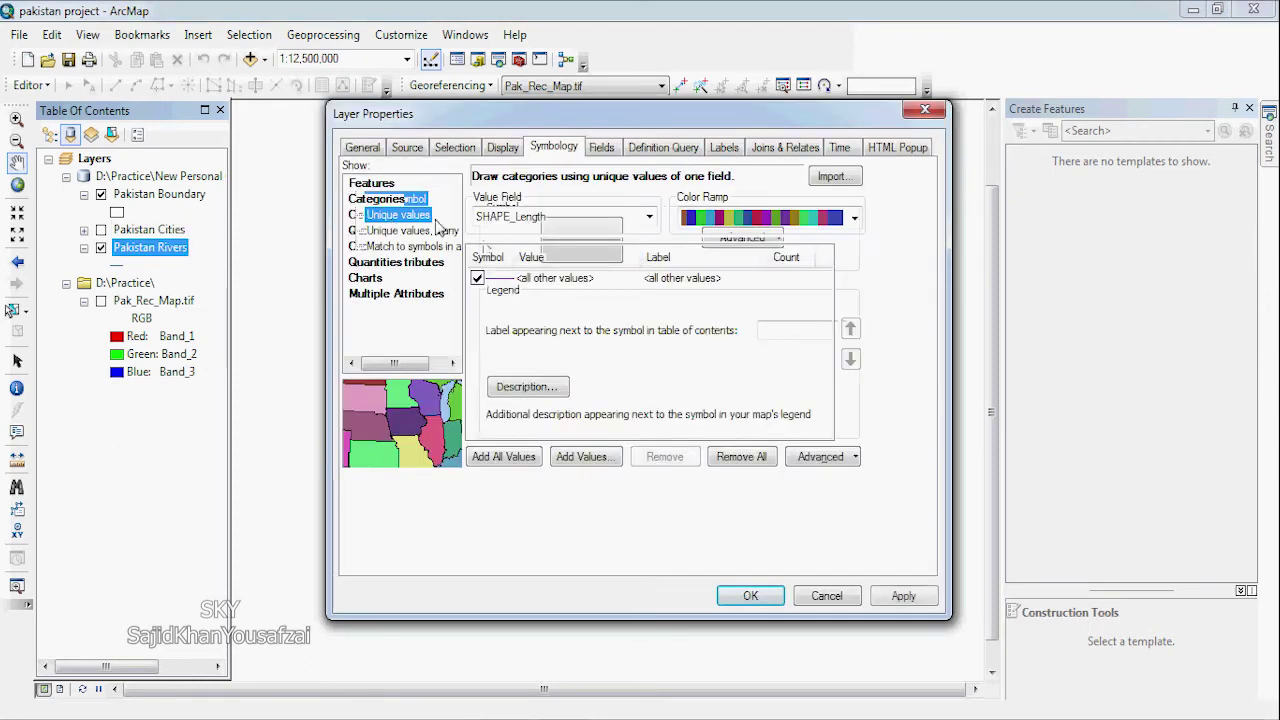
left_click(502, 217)
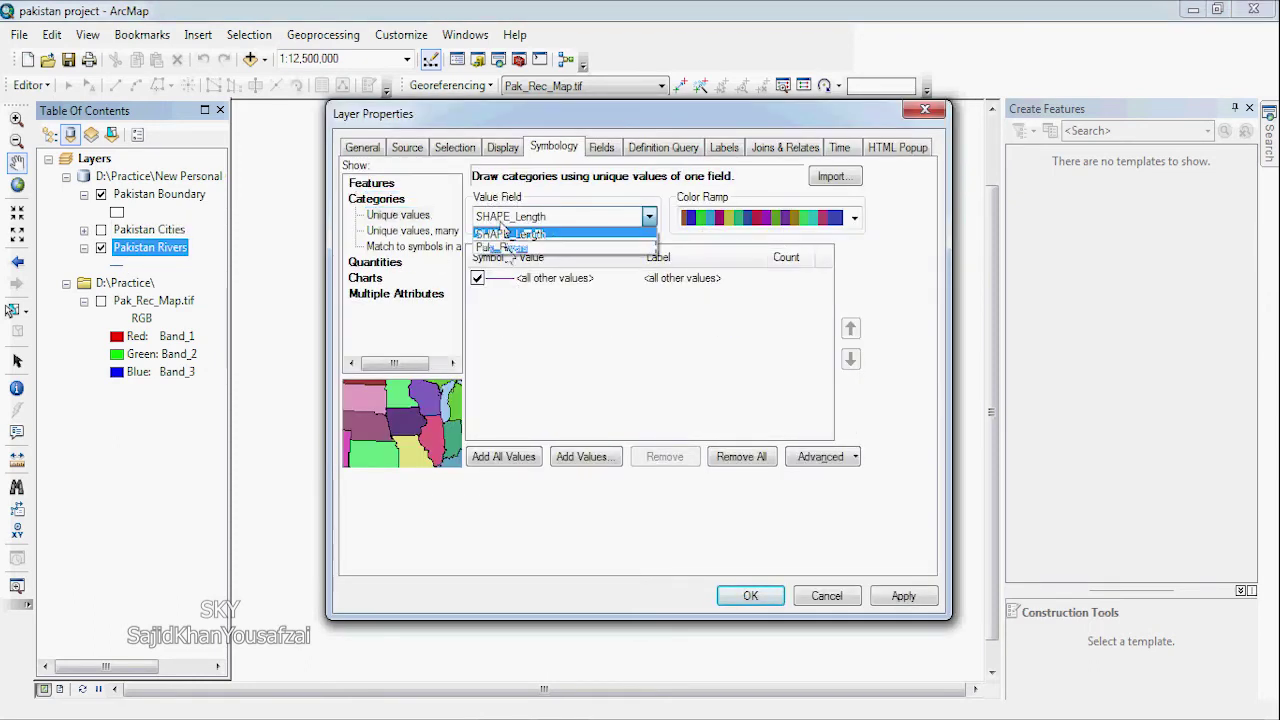
left_click(501, 247)
left_click(503, 460)
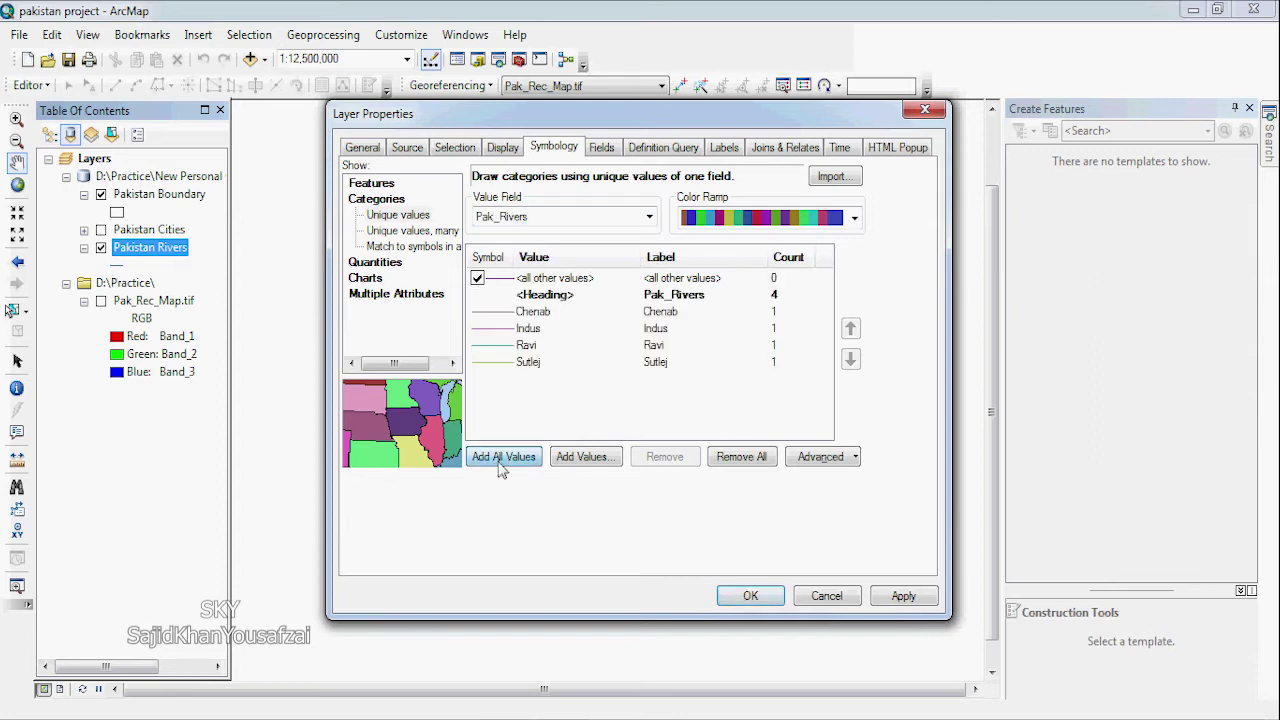
left_click(748, 595)
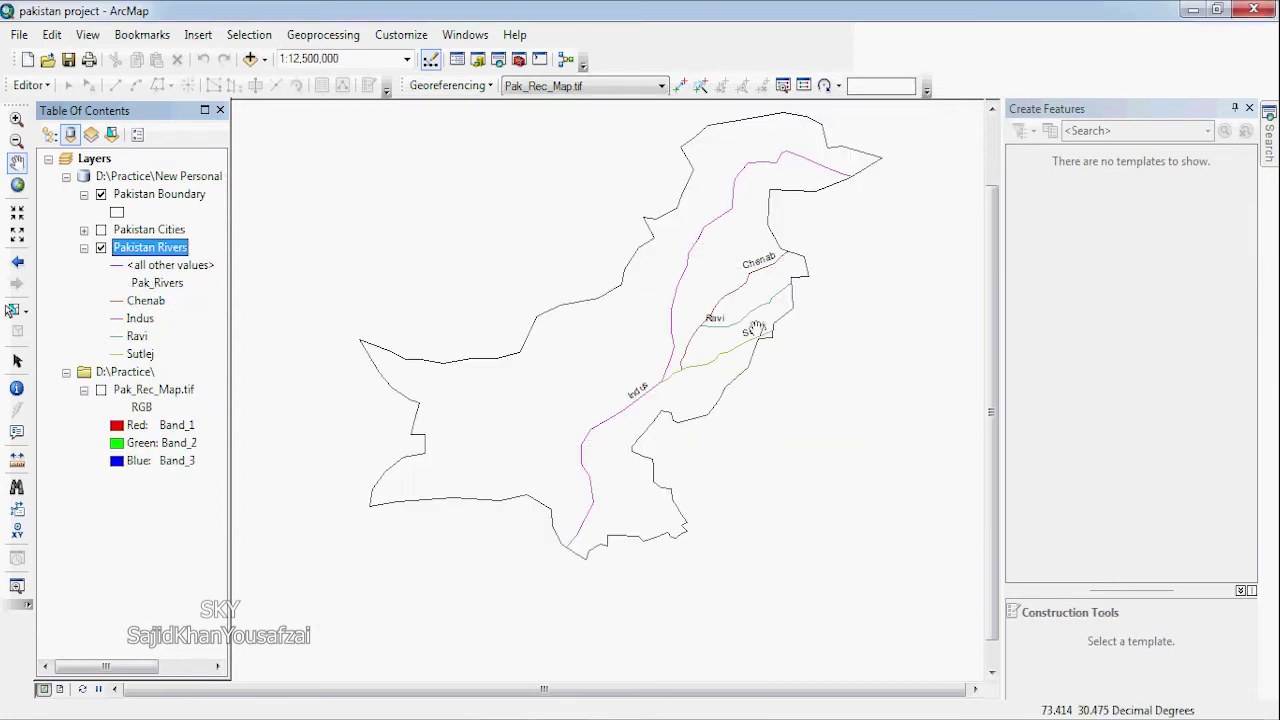
Step: Try a line width of 2 for the Chenab river in the Pakistan Rivers symbology and reset it to 1
double_click(149, 229)
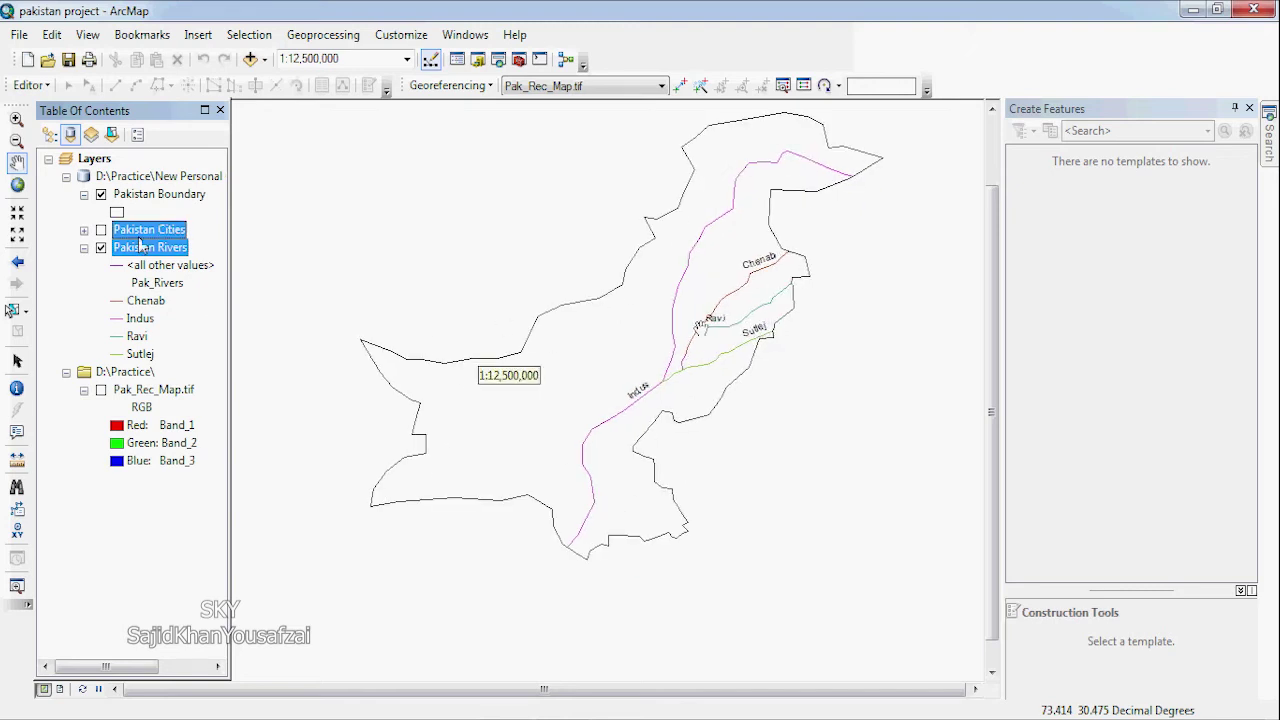
left_click(806, 597)
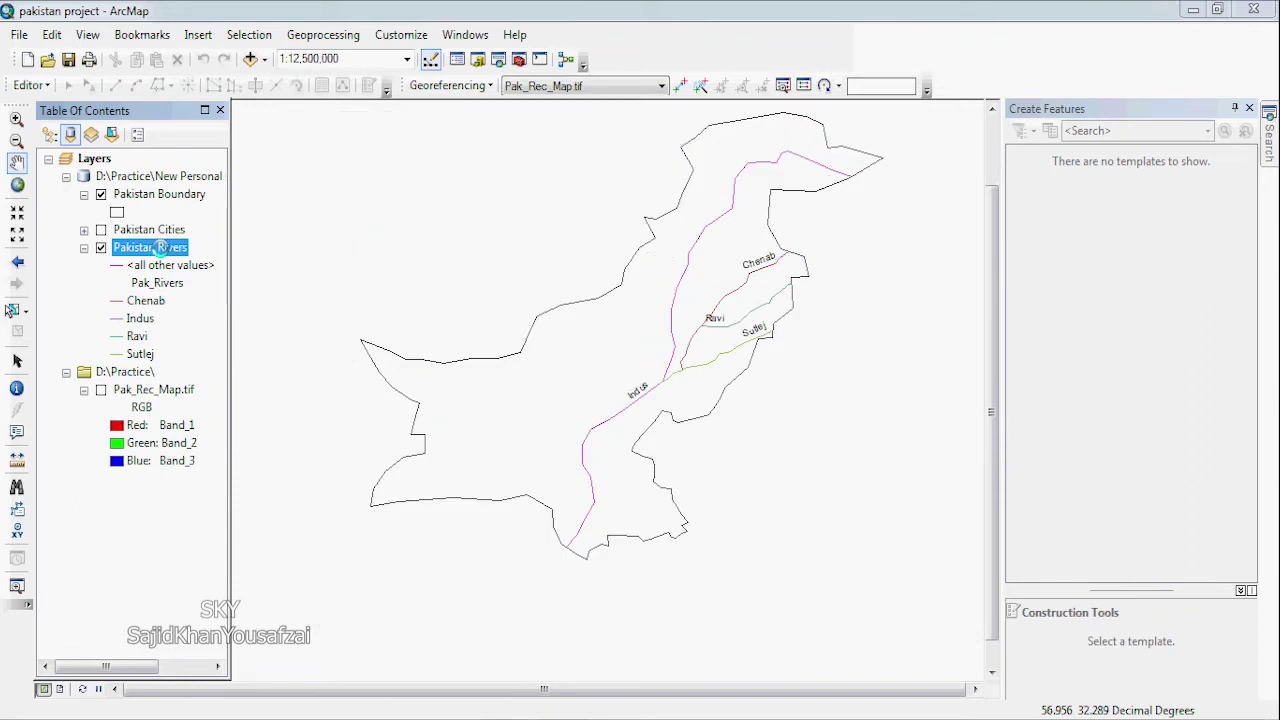
double_click(160, 248)
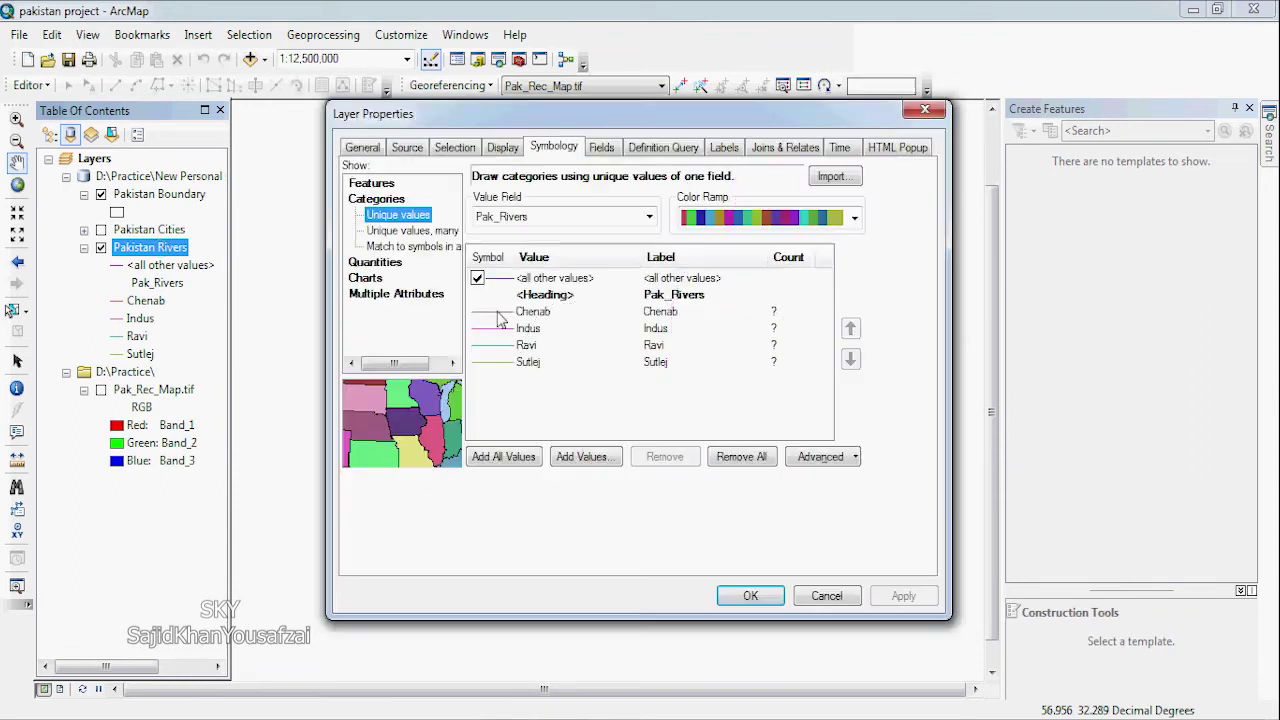
double_click(492, 311)
left_click(827, 320)
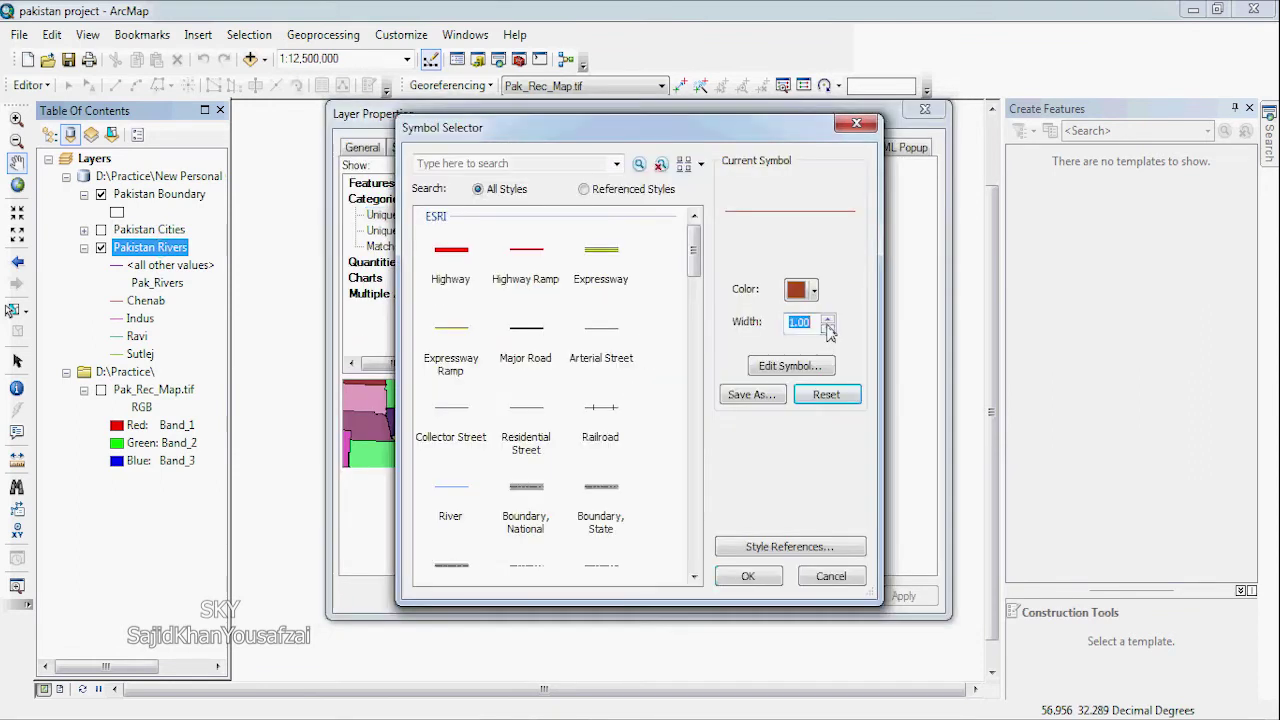
left_click(827, 320)
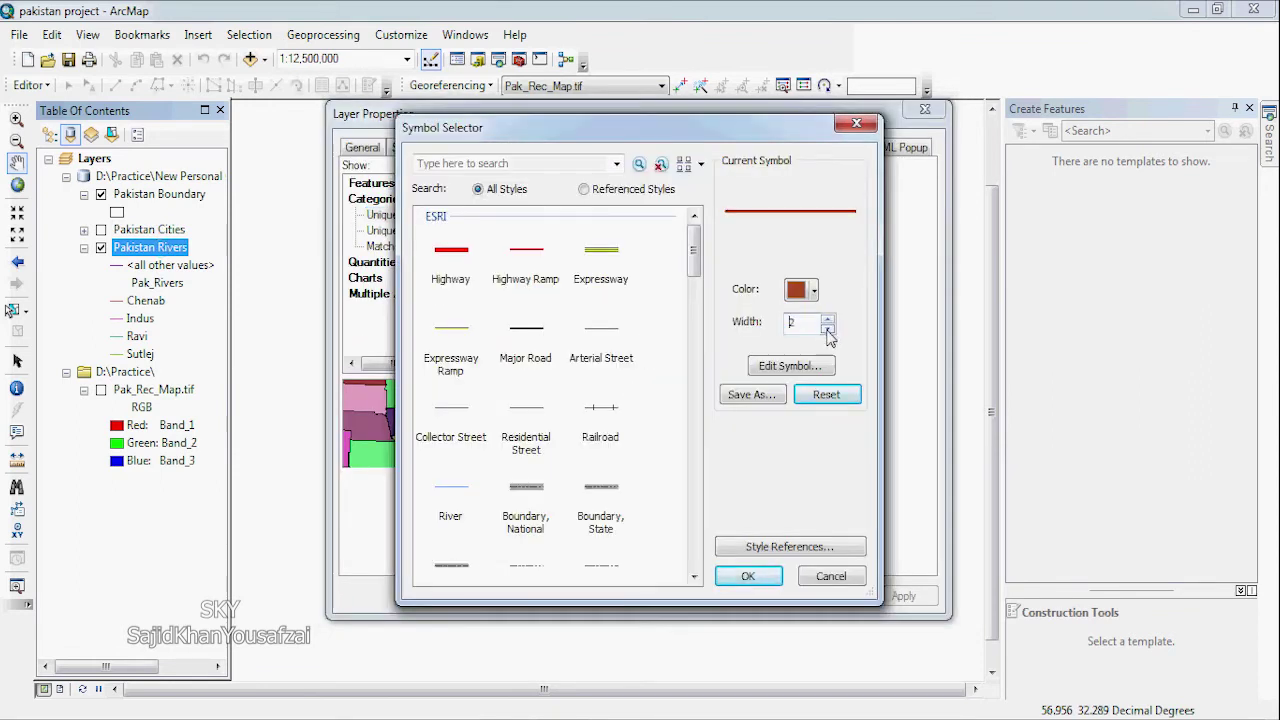
left_click(748, 576)
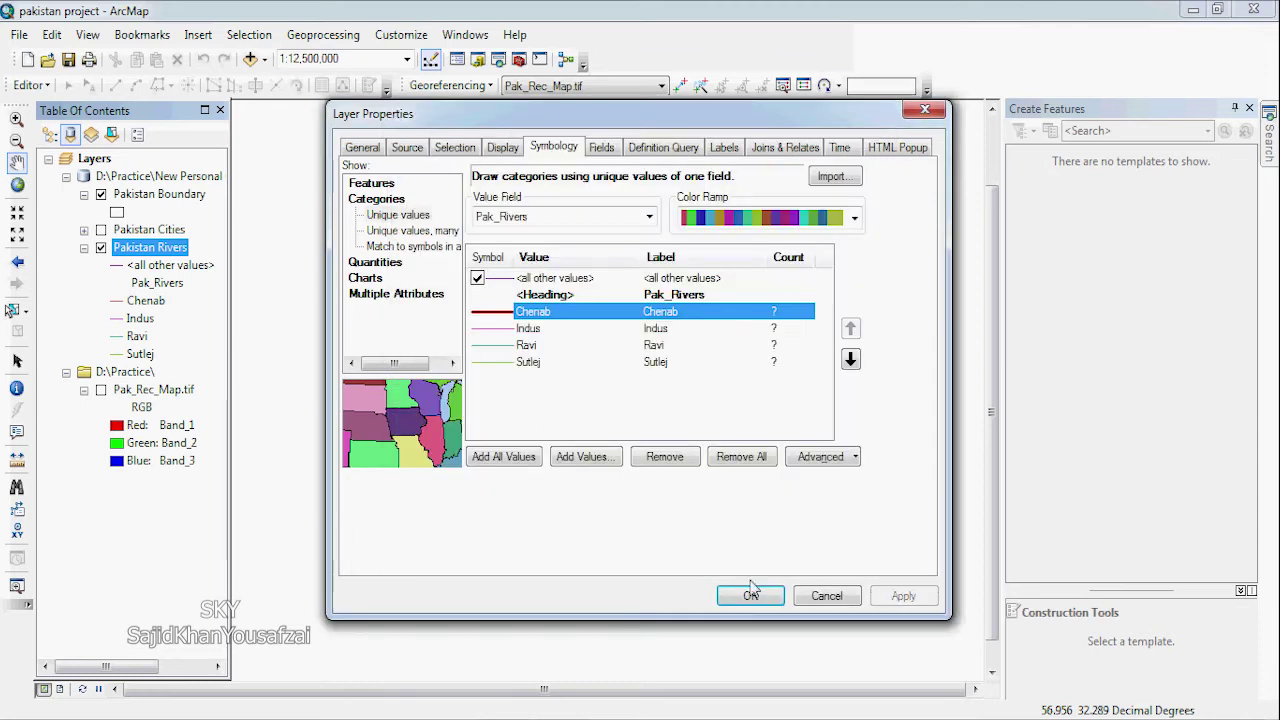
double_click(492, 311)
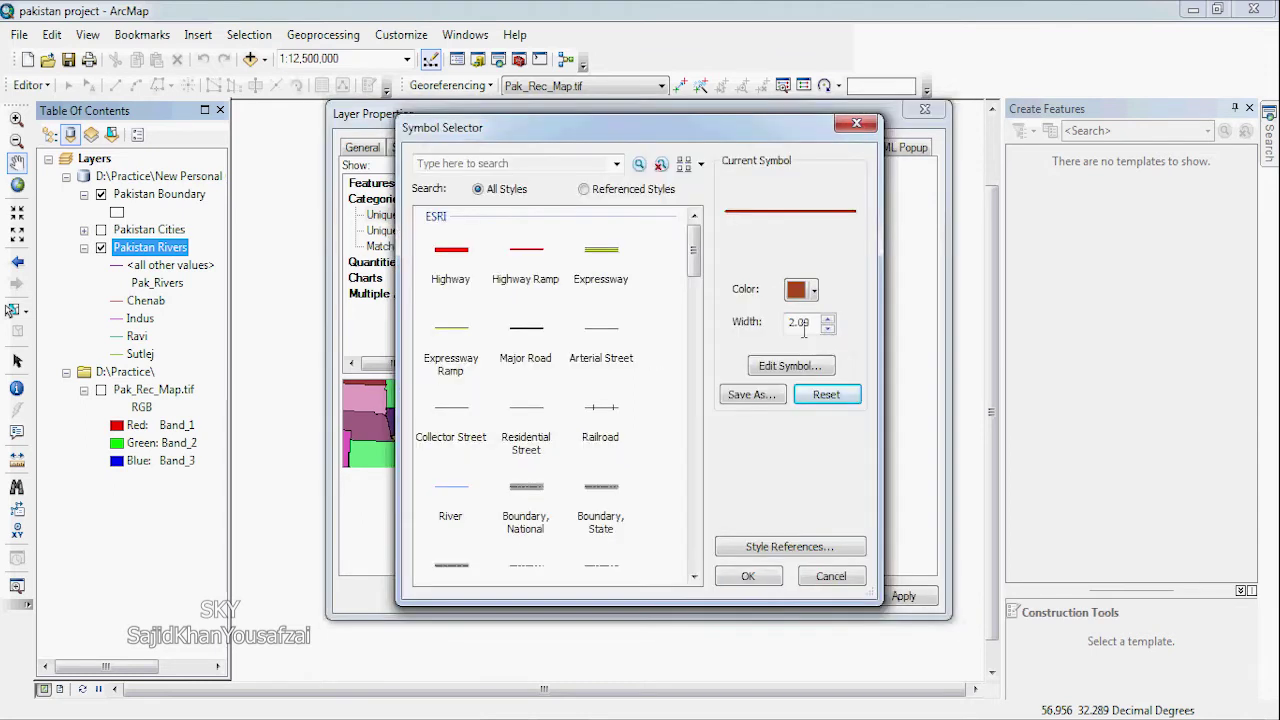
left_click(826, 394)
left_click(770, 579)
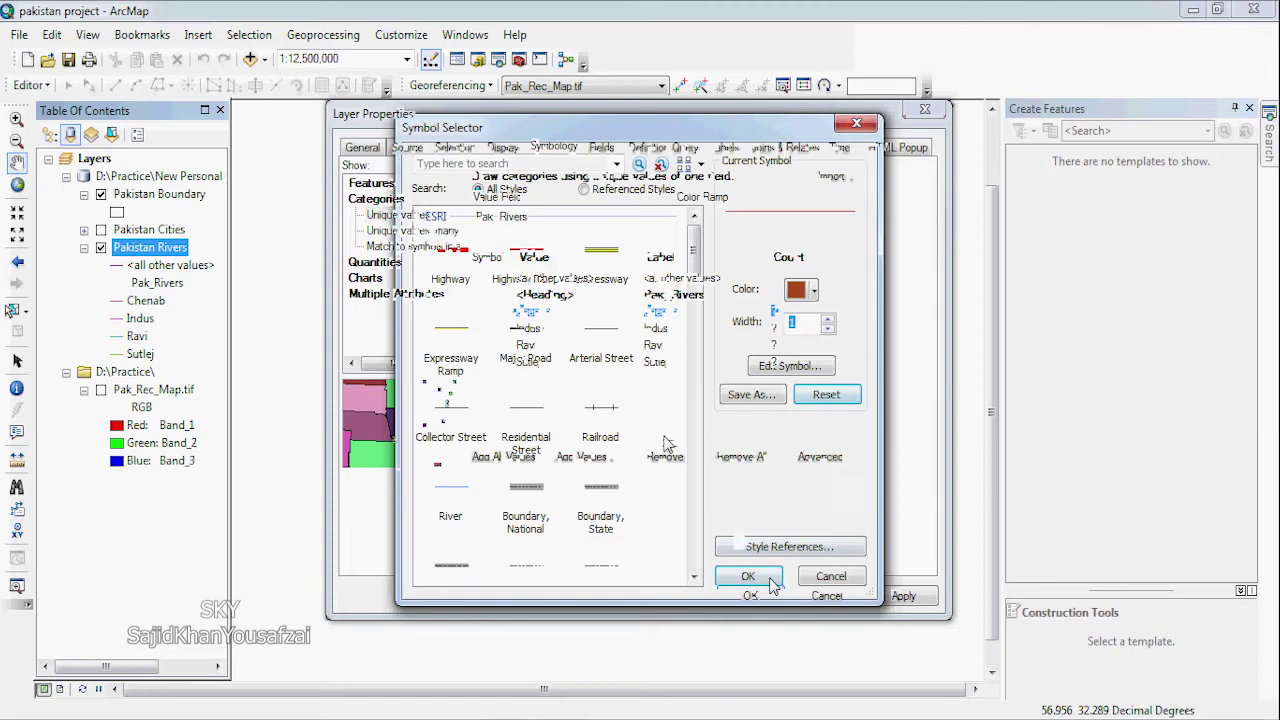
Step: Set the Indus river's line width to 2 and apply the Pakistan Rivers symbology
double_click(500, 332)
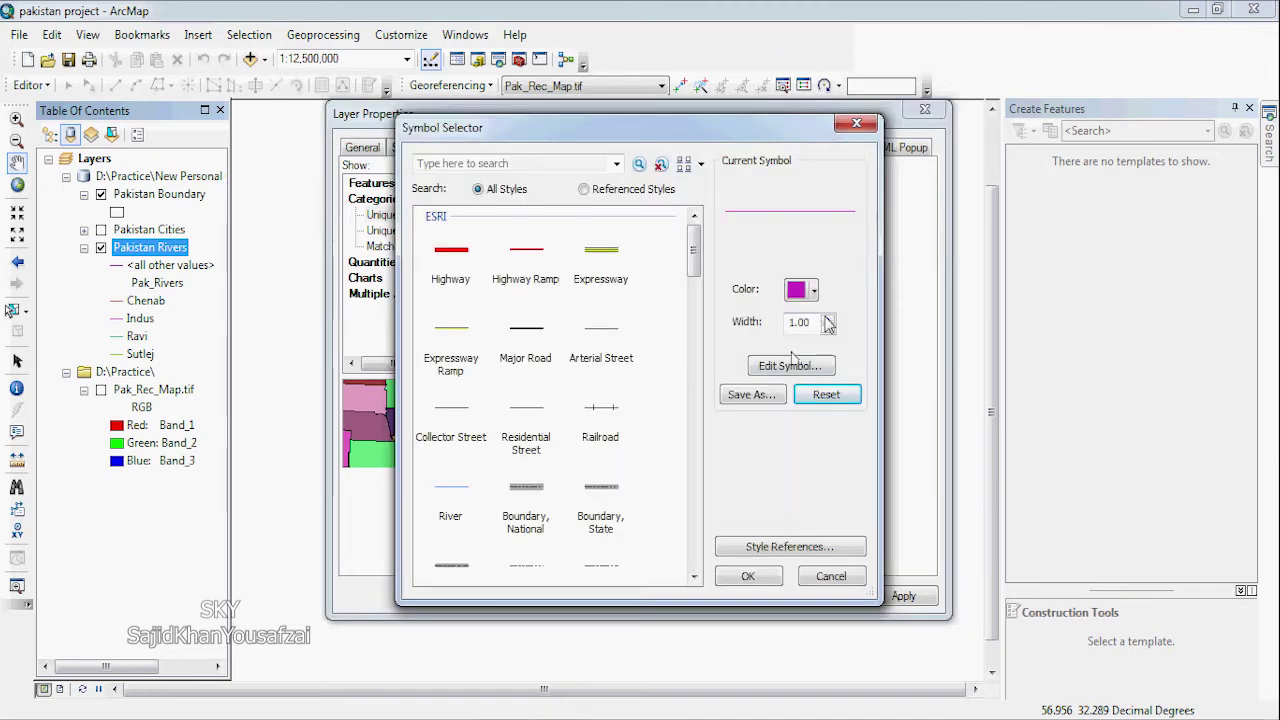
left_click(828, 318)
left_click(780, 577)
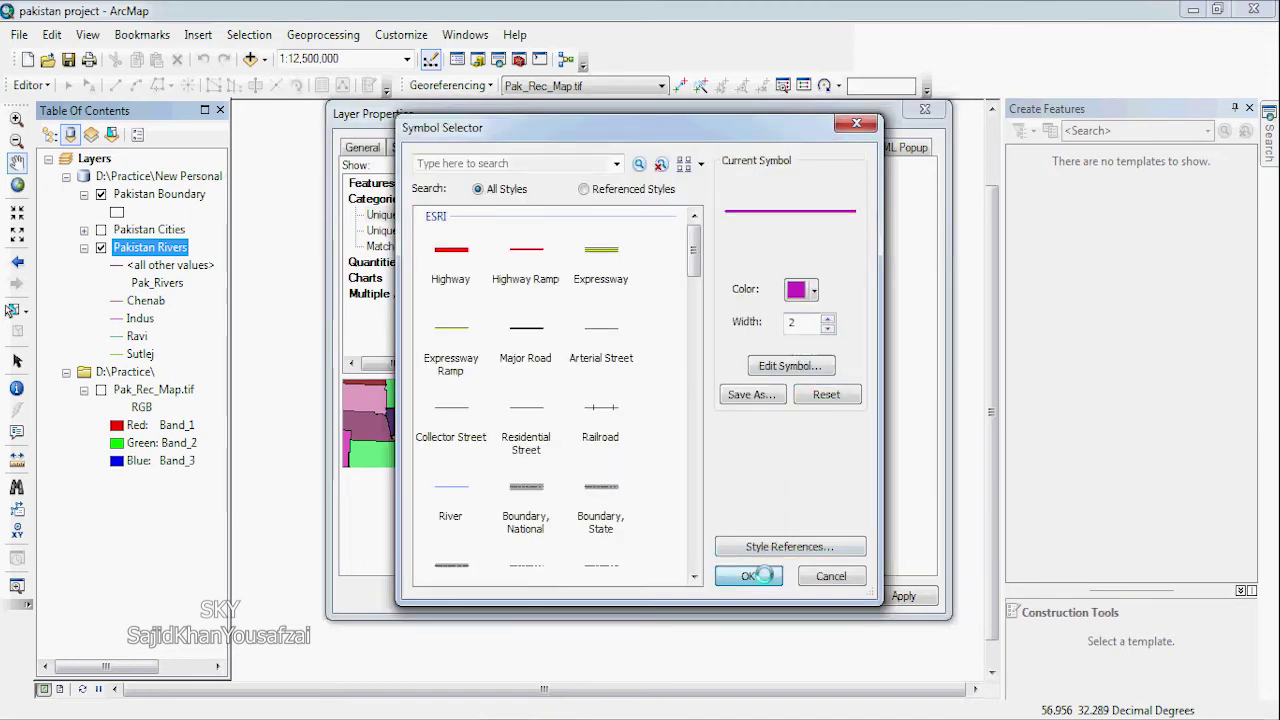
left_click(740, 597)
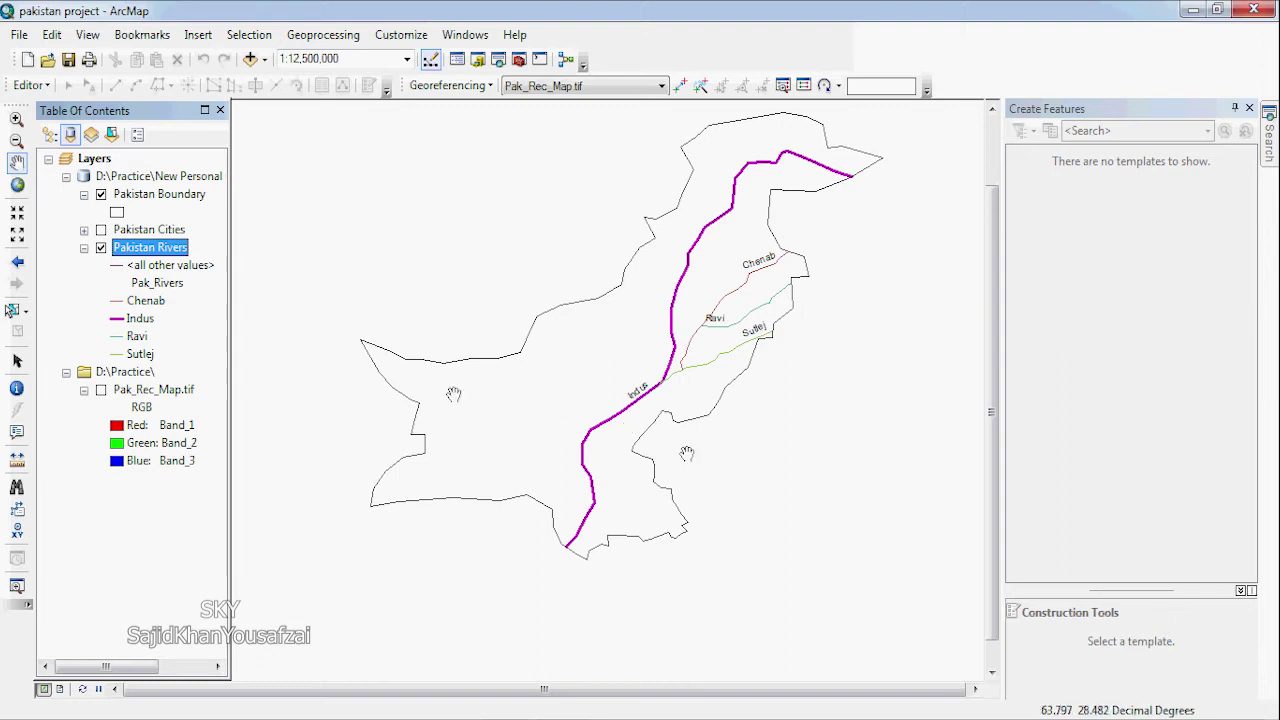
Step: Review the display and selection properties of the Pakistan Rivers layer without changing them
right_click(157, 255)
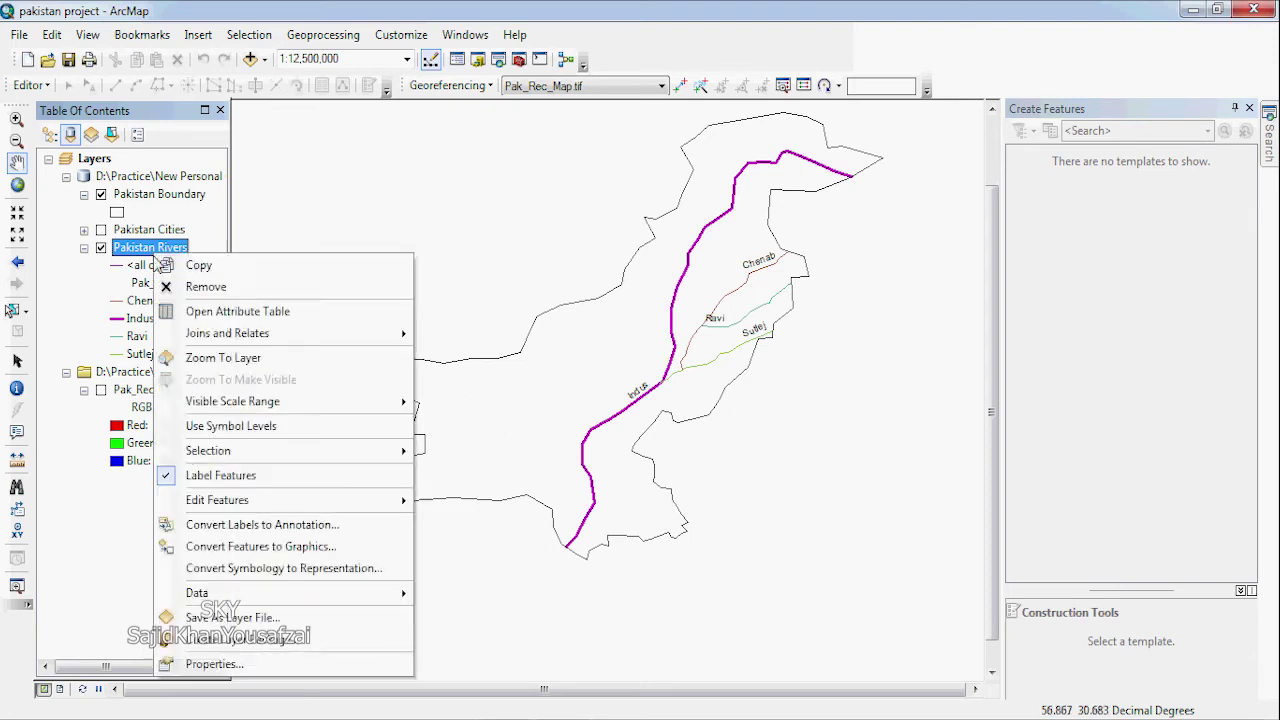
left_click(212, 664)
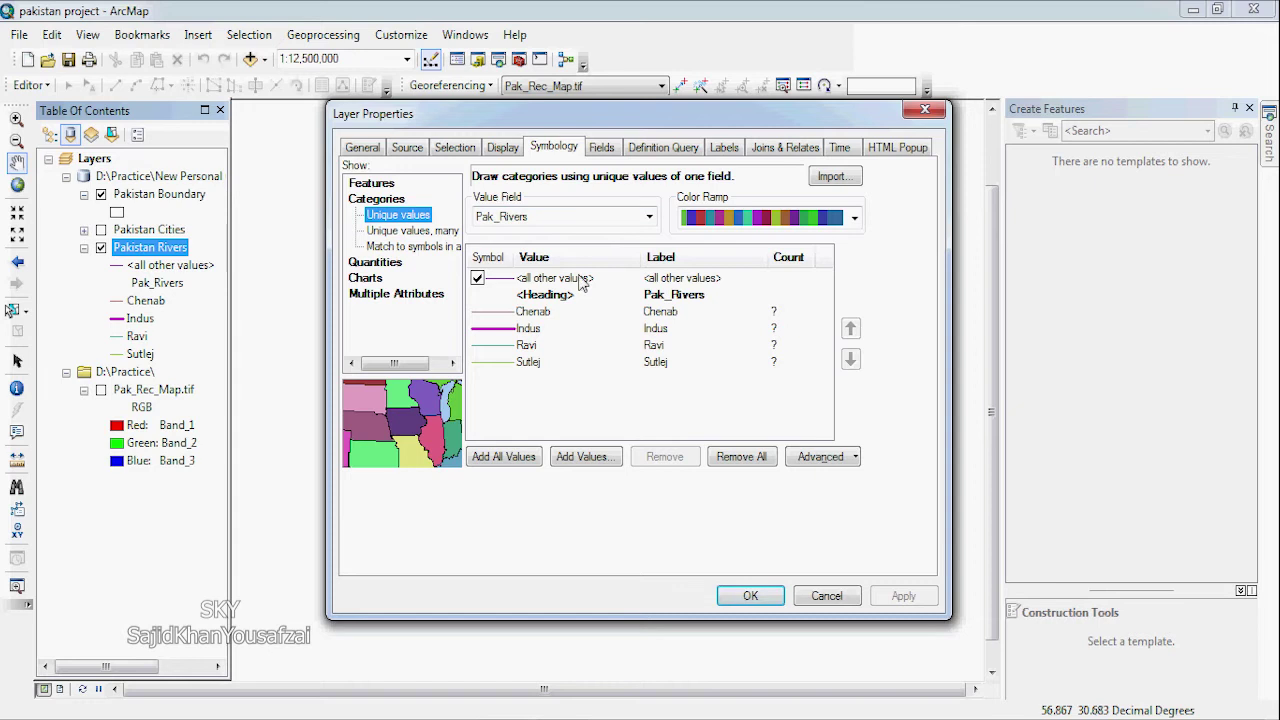
left_click(503, 149)
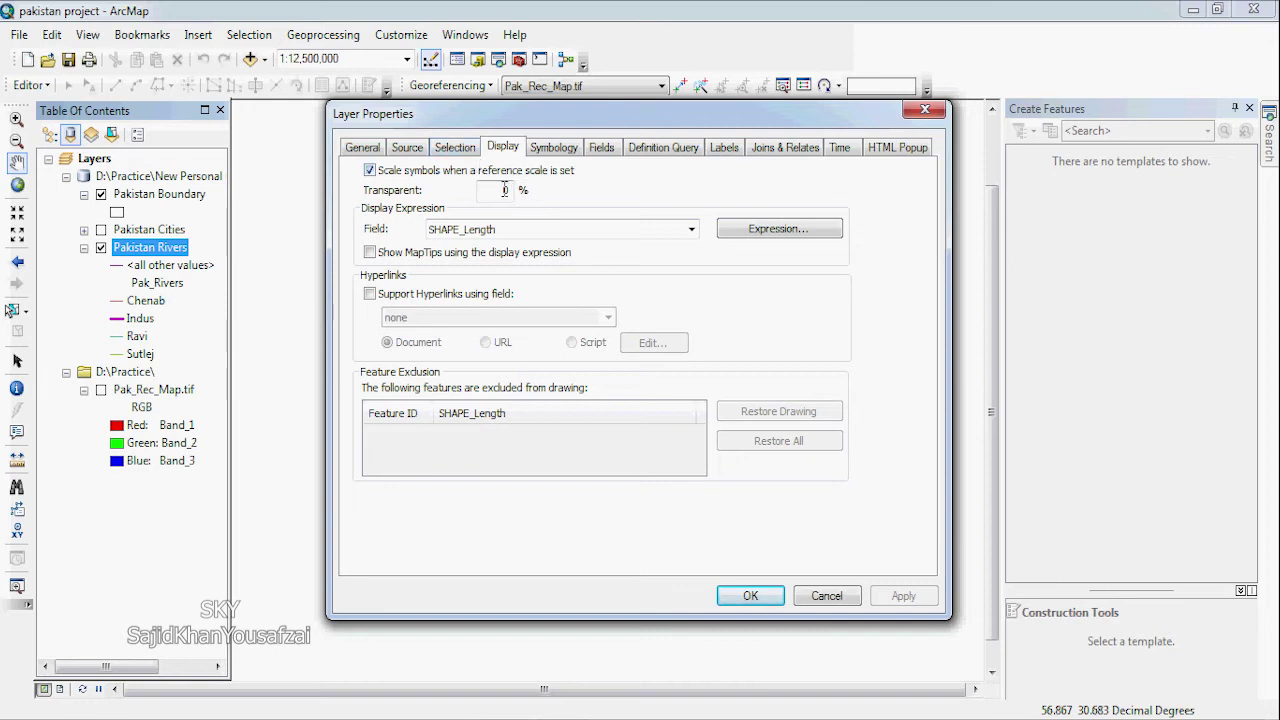
left_click(457, 156)
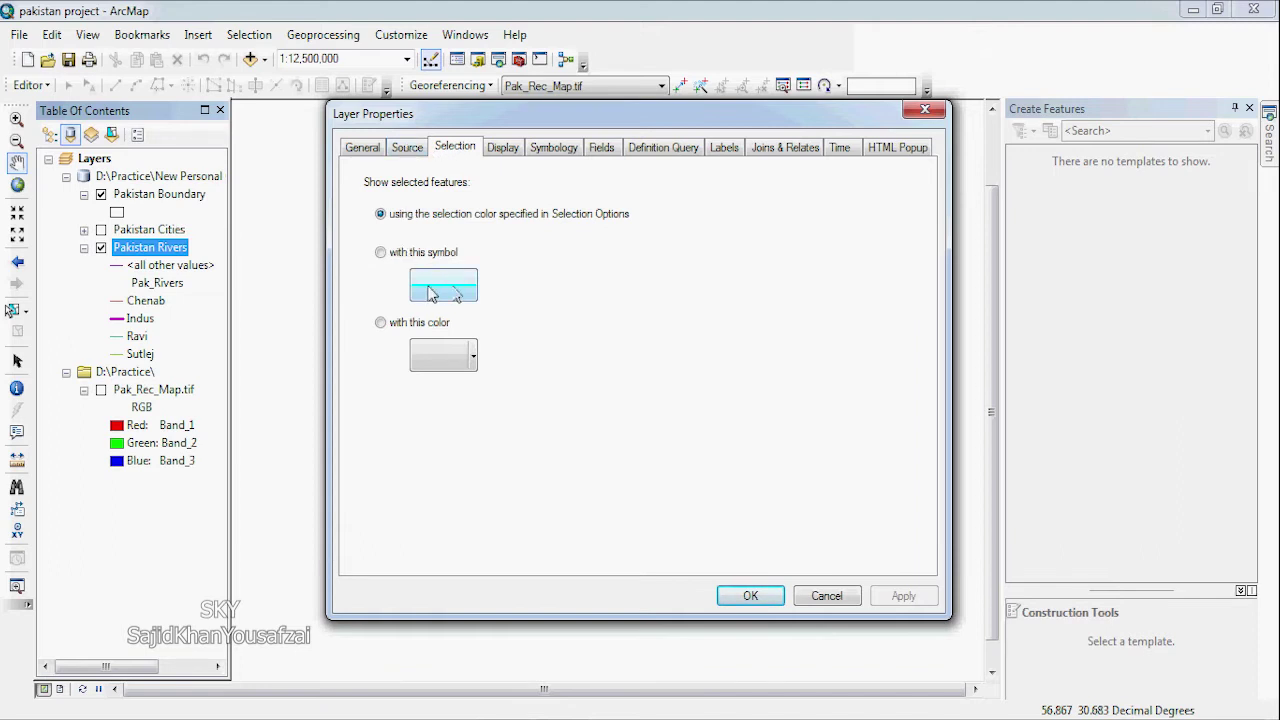
left_click(504, 148)
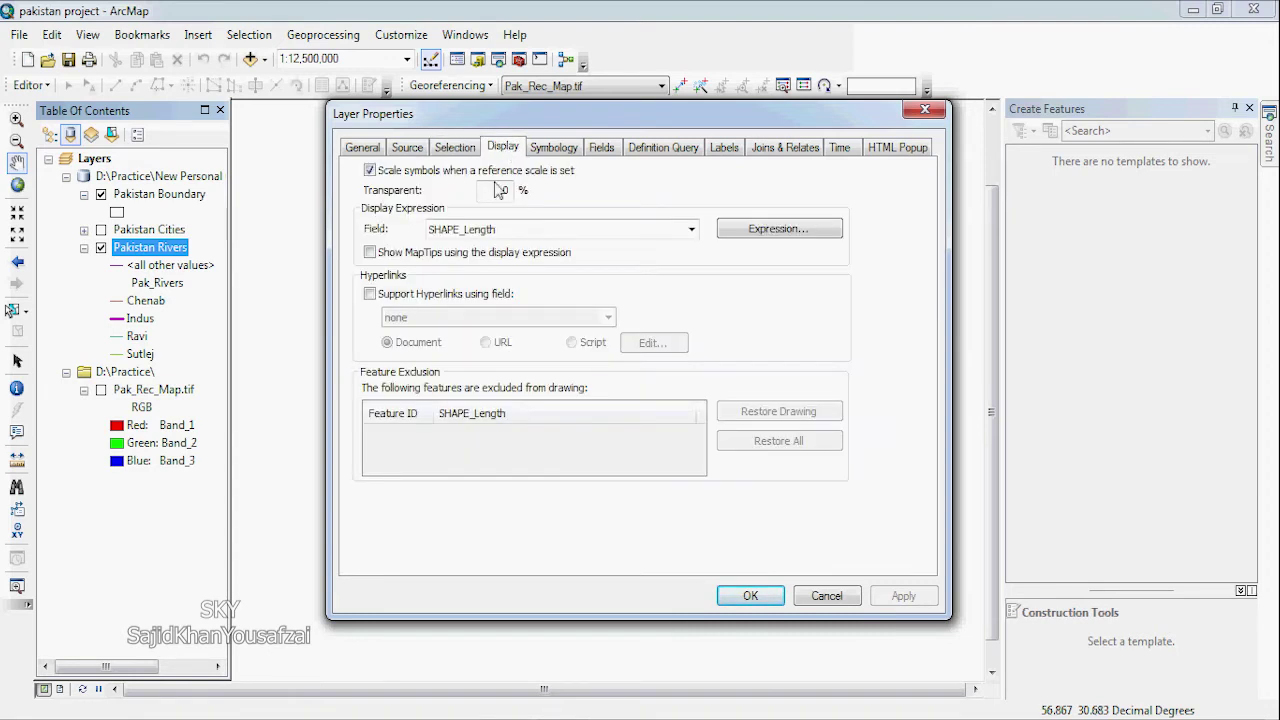
left_click(822, 597)
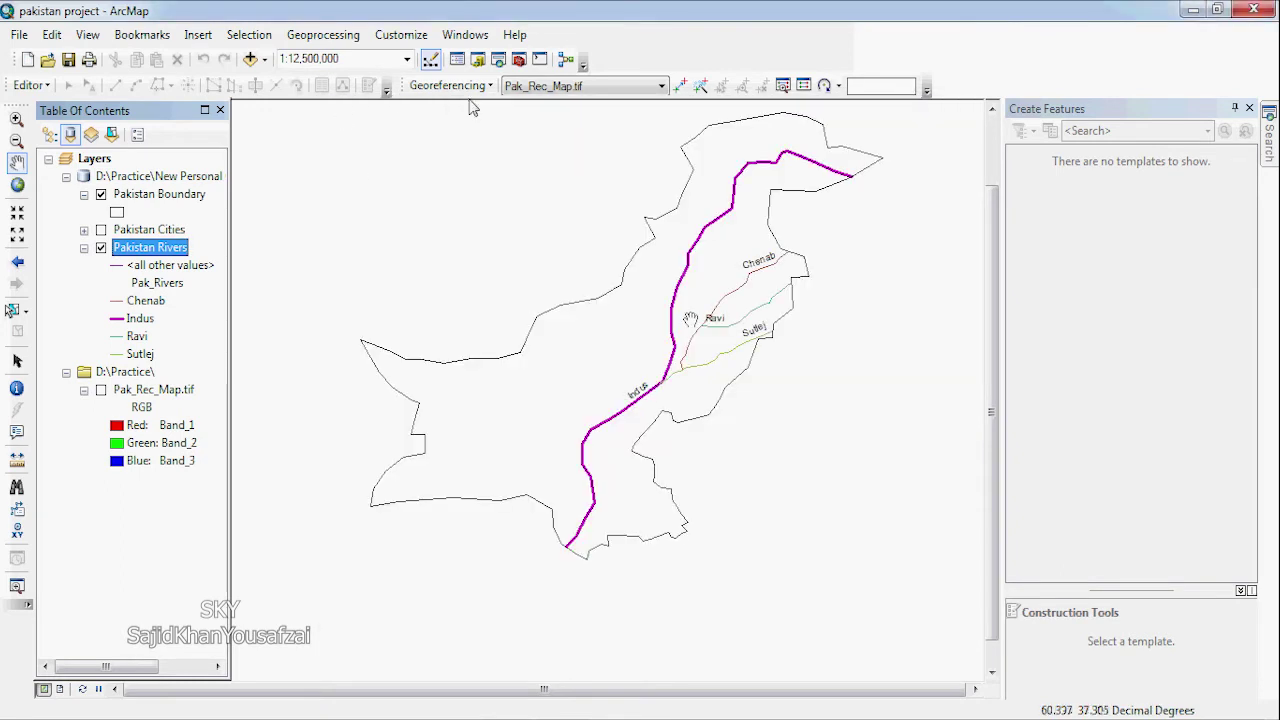
Step: Set the Pakistan Rivers layer's transparency to 50% and apply it
double_click(140, 247)
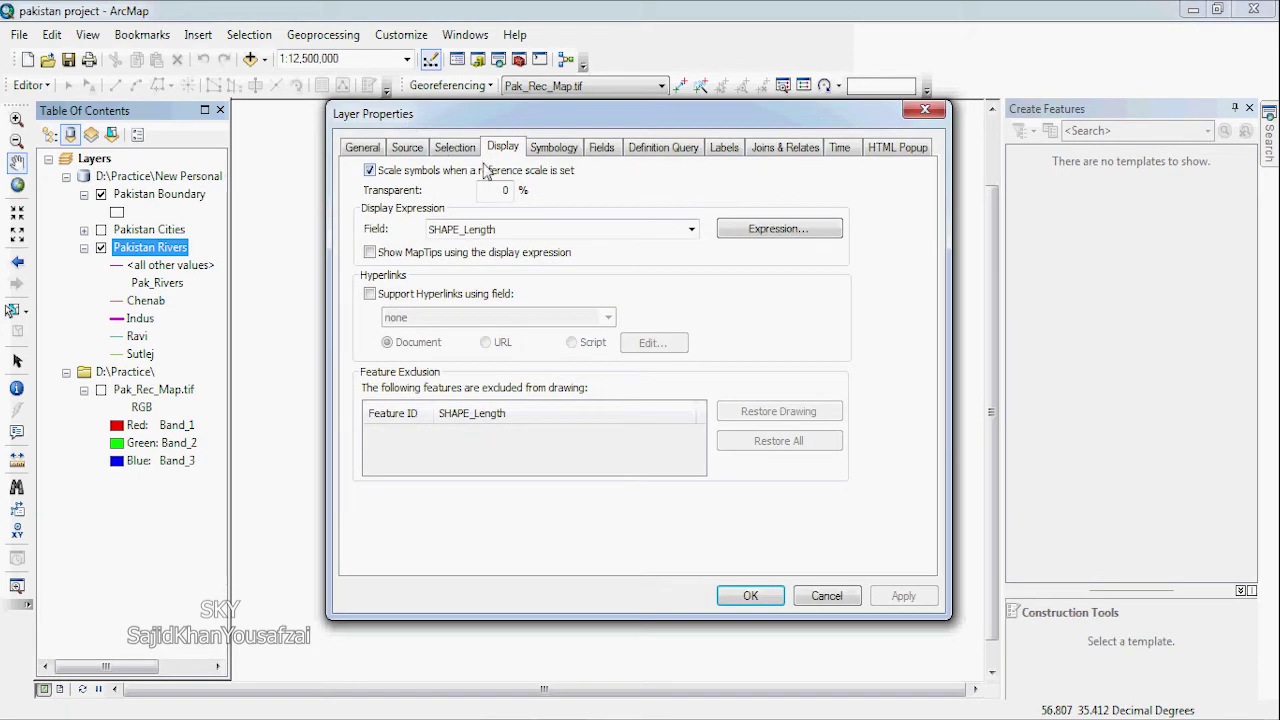
double_click(505, 190)
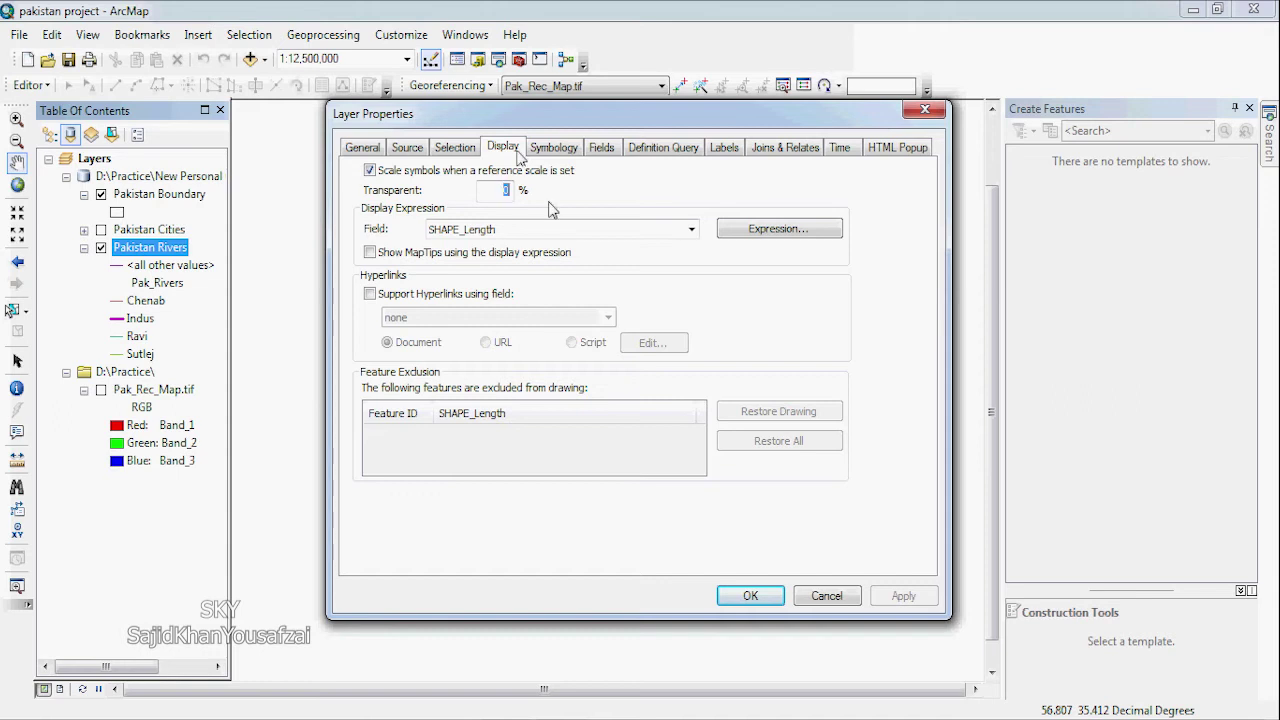
type("50")
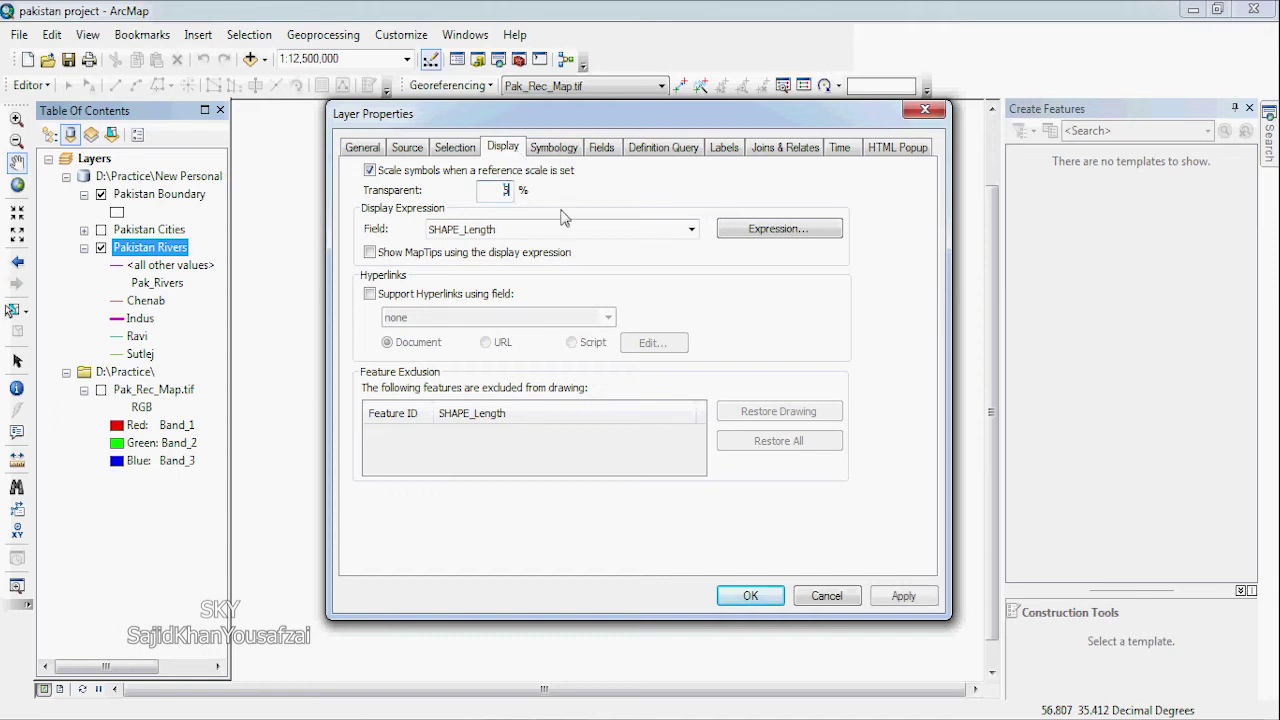
left_click(773, 595)
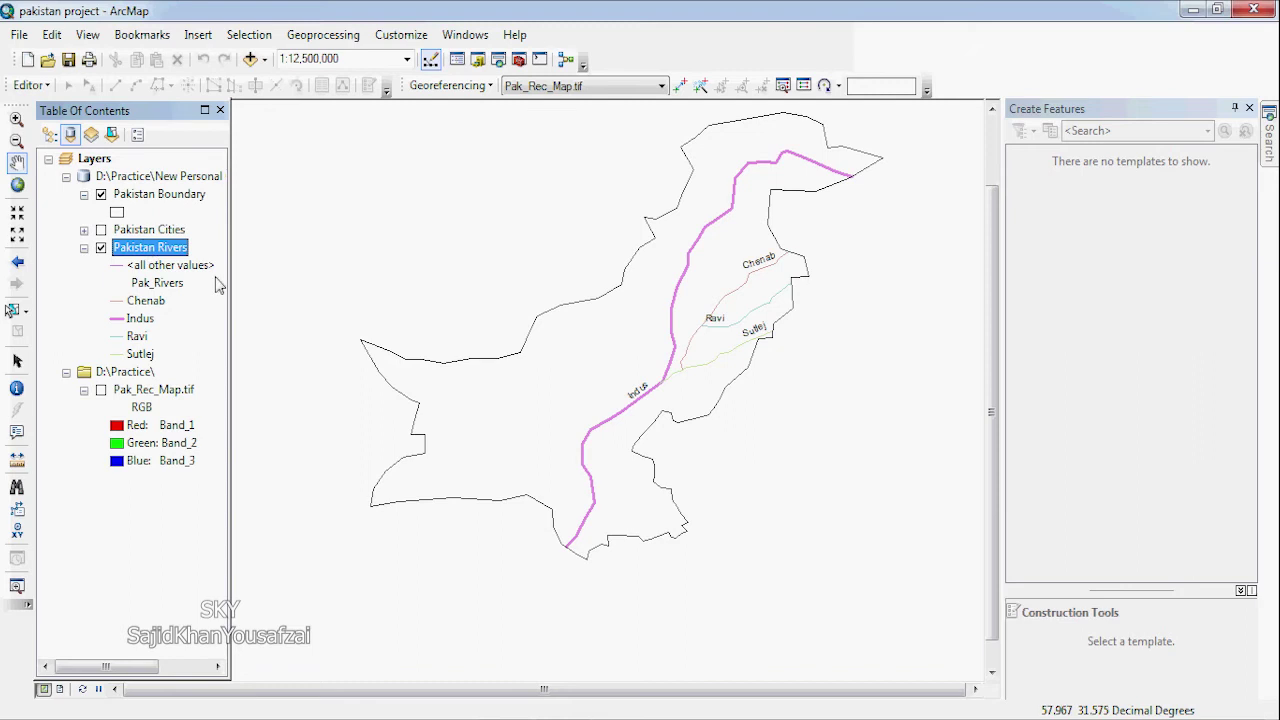
Step: Raise the Pakistan Rivers layer's transparency to 80% and apply it
double_click(150, 248)
double_click(517, 191)
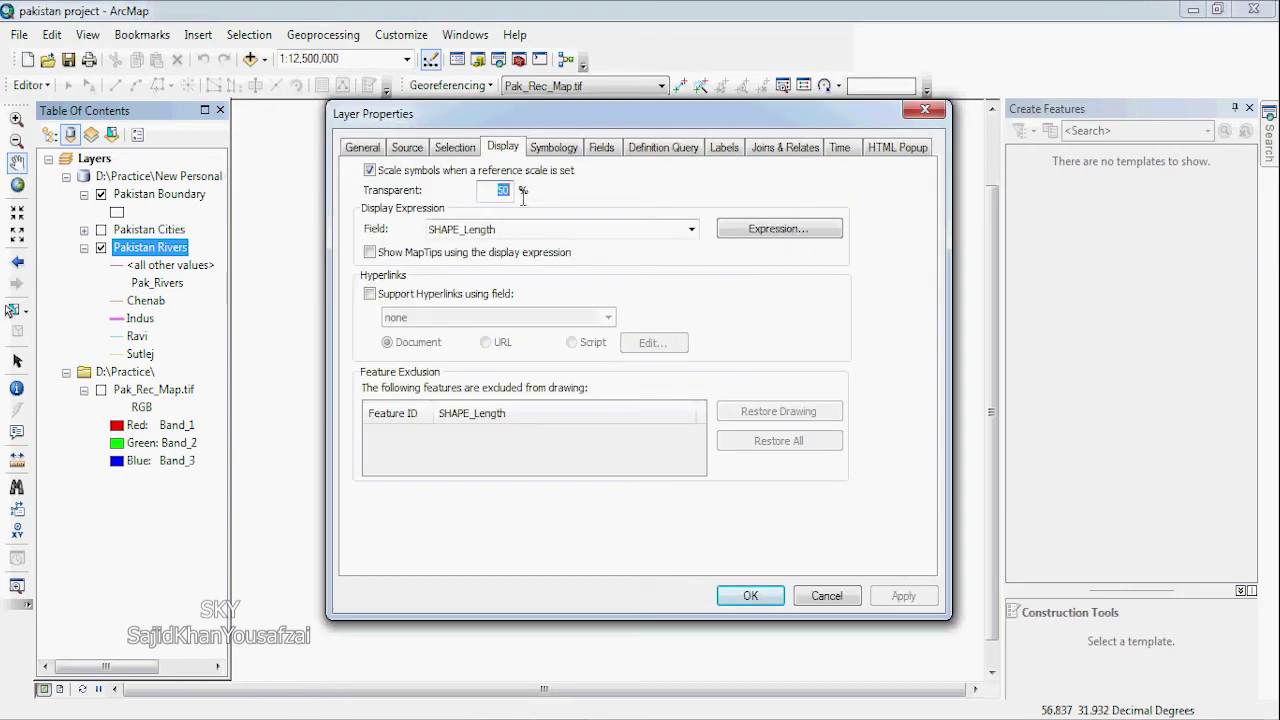
type("80")
left_click(744, 598)
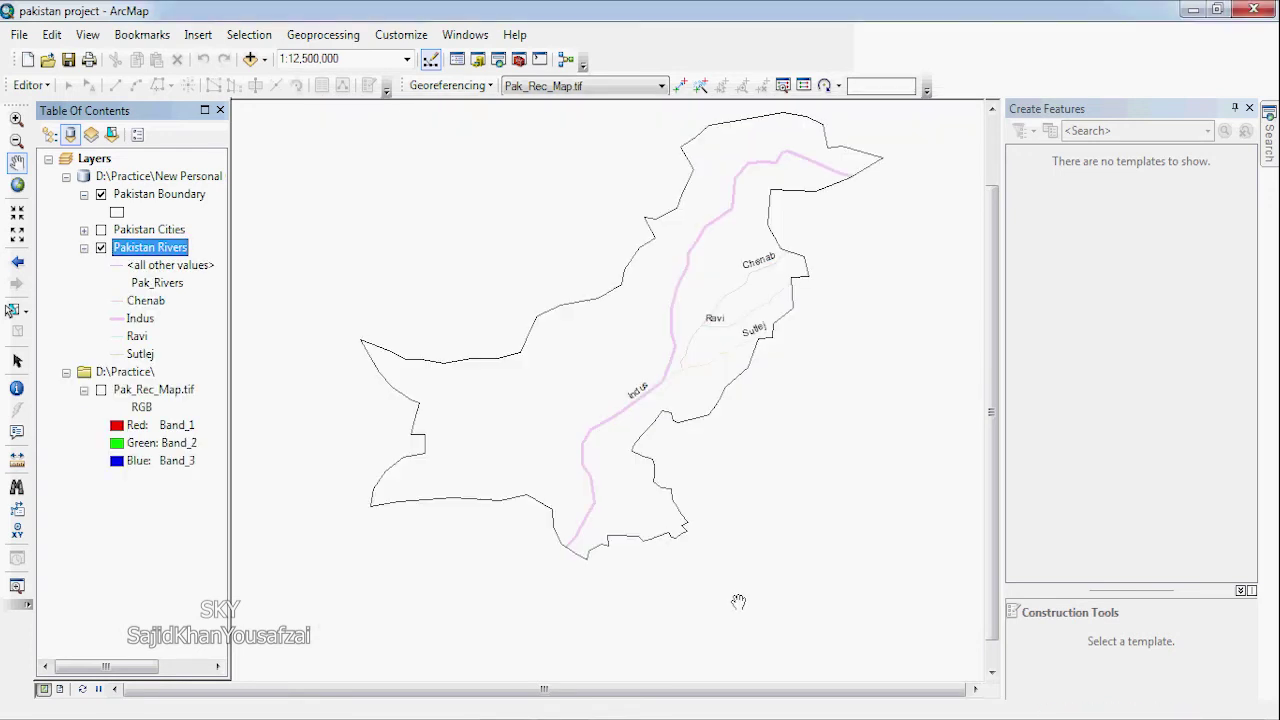
Step: Set the Pakistan Rivers layer's transparency to 0% and apply it
double_click(160, 250)
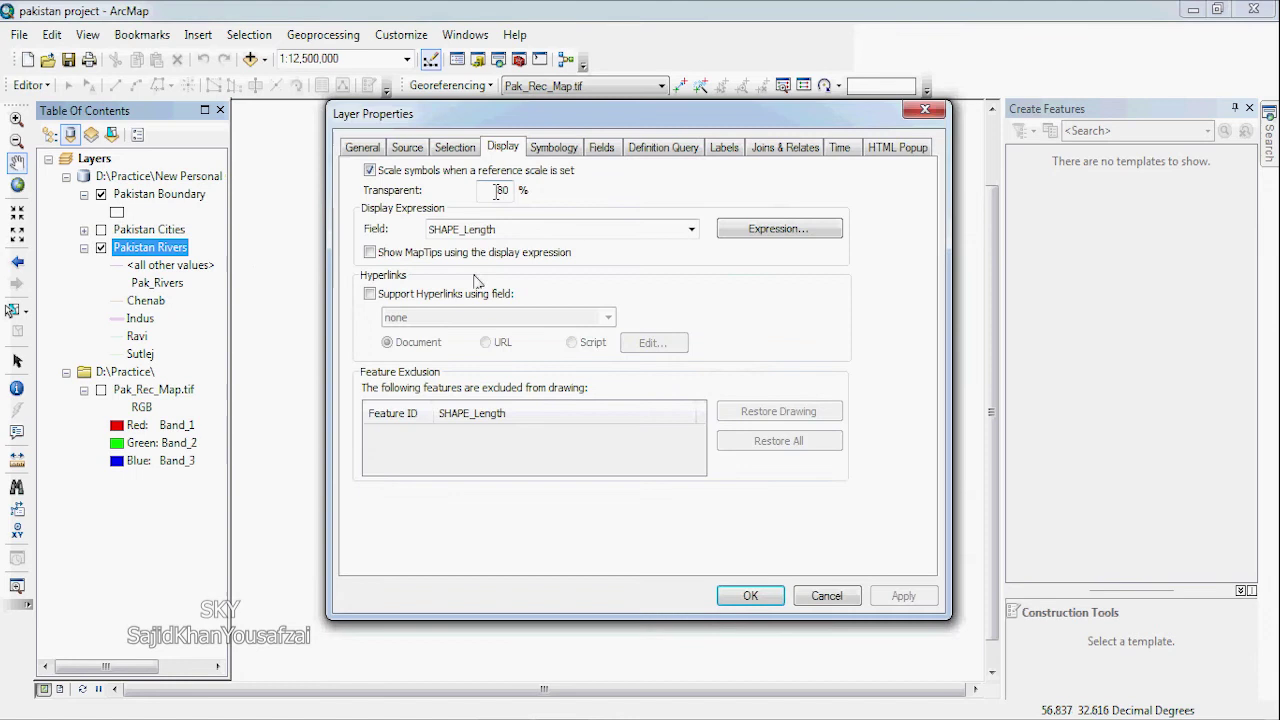
left_click_drag(482, 190, 560, 208)
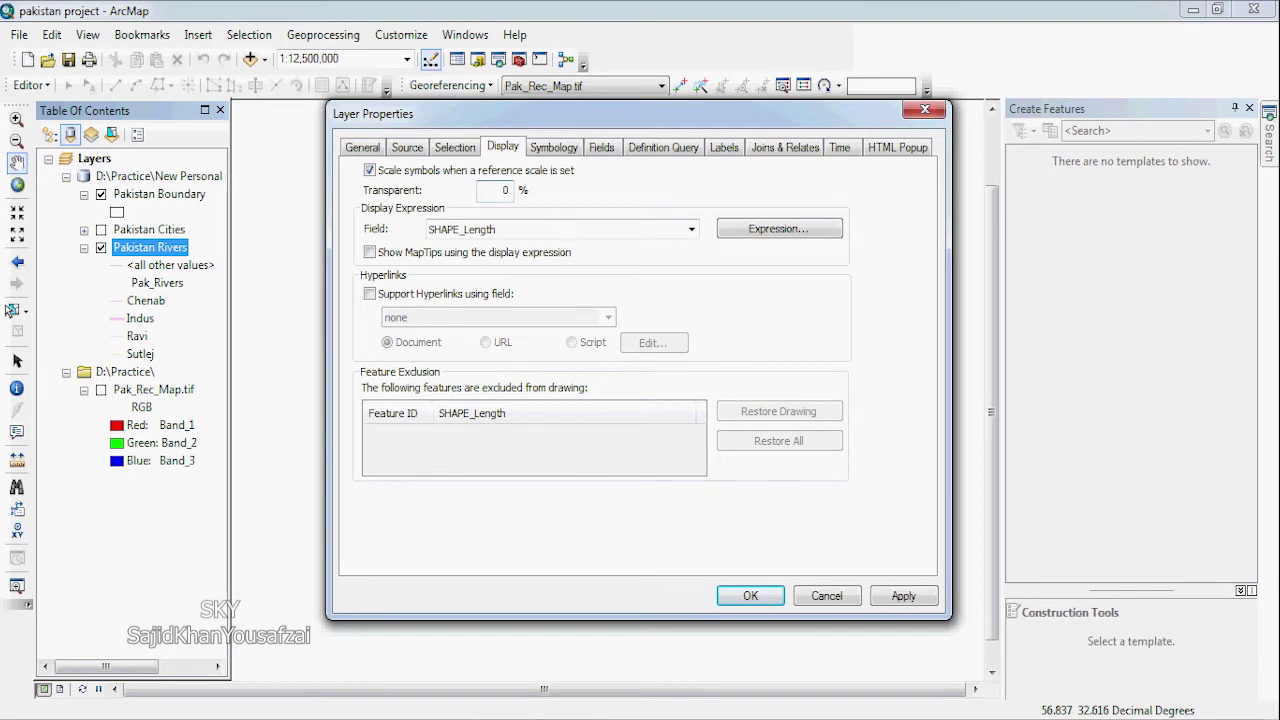
left_click(750, 595)
Step: Review the selection symbol options in the Pakistan Rivers layer properties and cancel the symbol choice
double_click(165, 250)
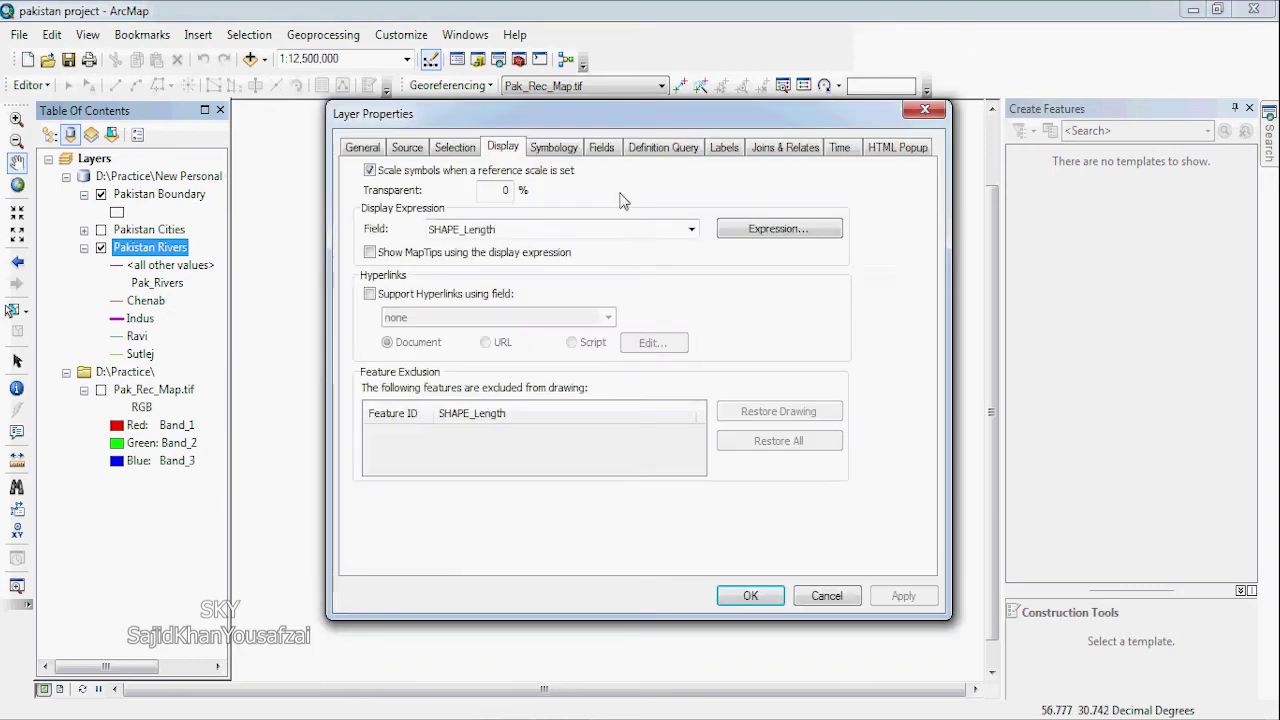
left_click(455, 147)
left_click(441, 288)
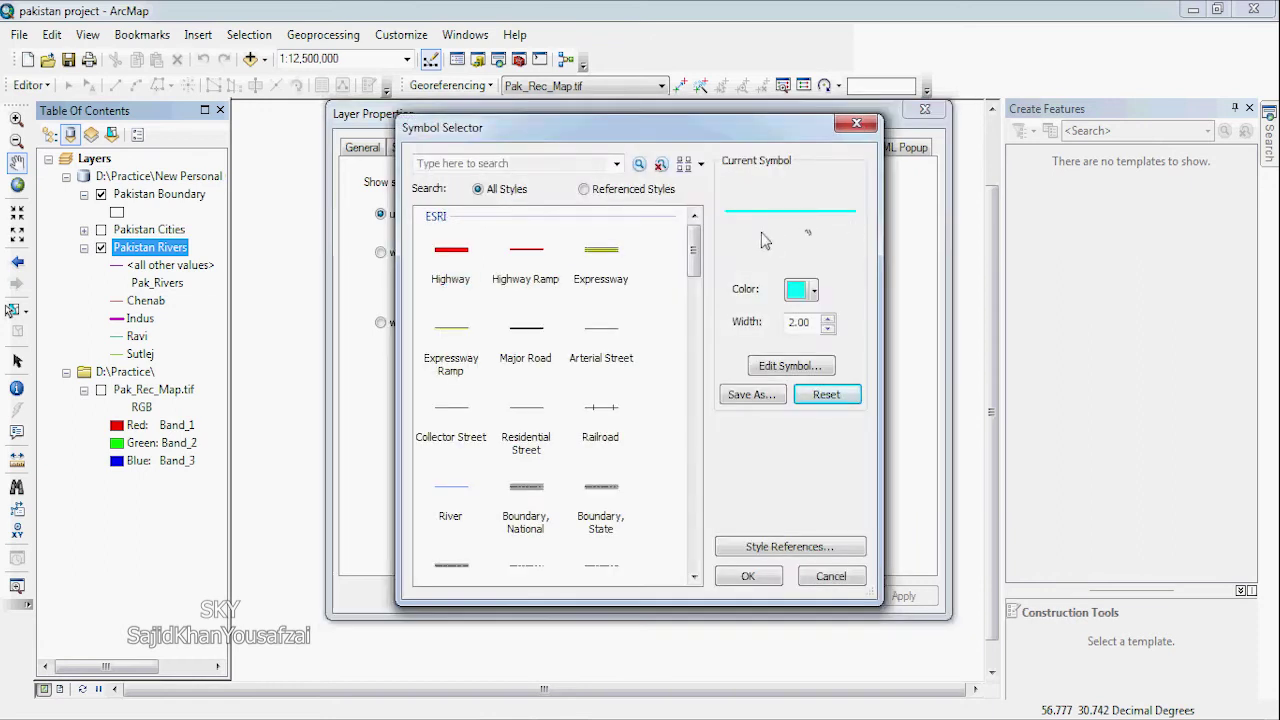
left_click(830, 577)
Step: Examine the Pakistan Rivers layer's data source details, including its database path, feature class, feature type and geographic coordinate system
left_click(417, 152)
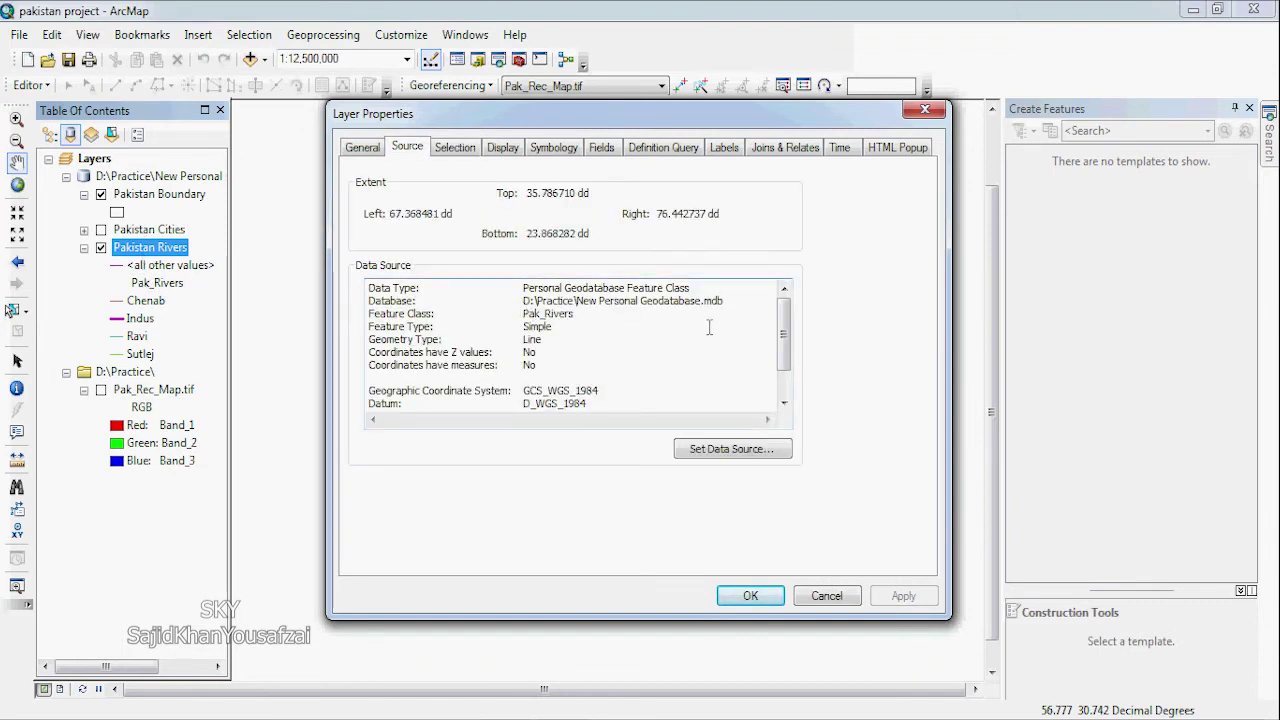
left_click_drag(523, 301, 671, 305)
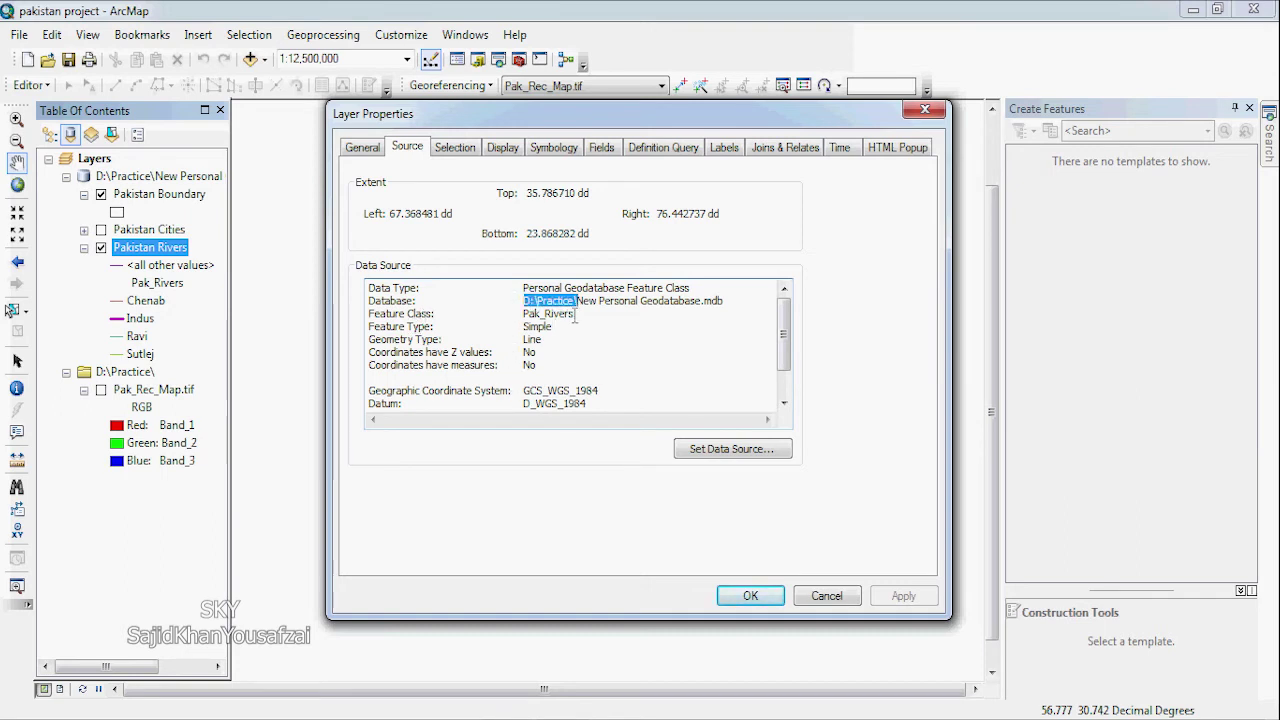
left_click_drag(575, 316, 524, 330)
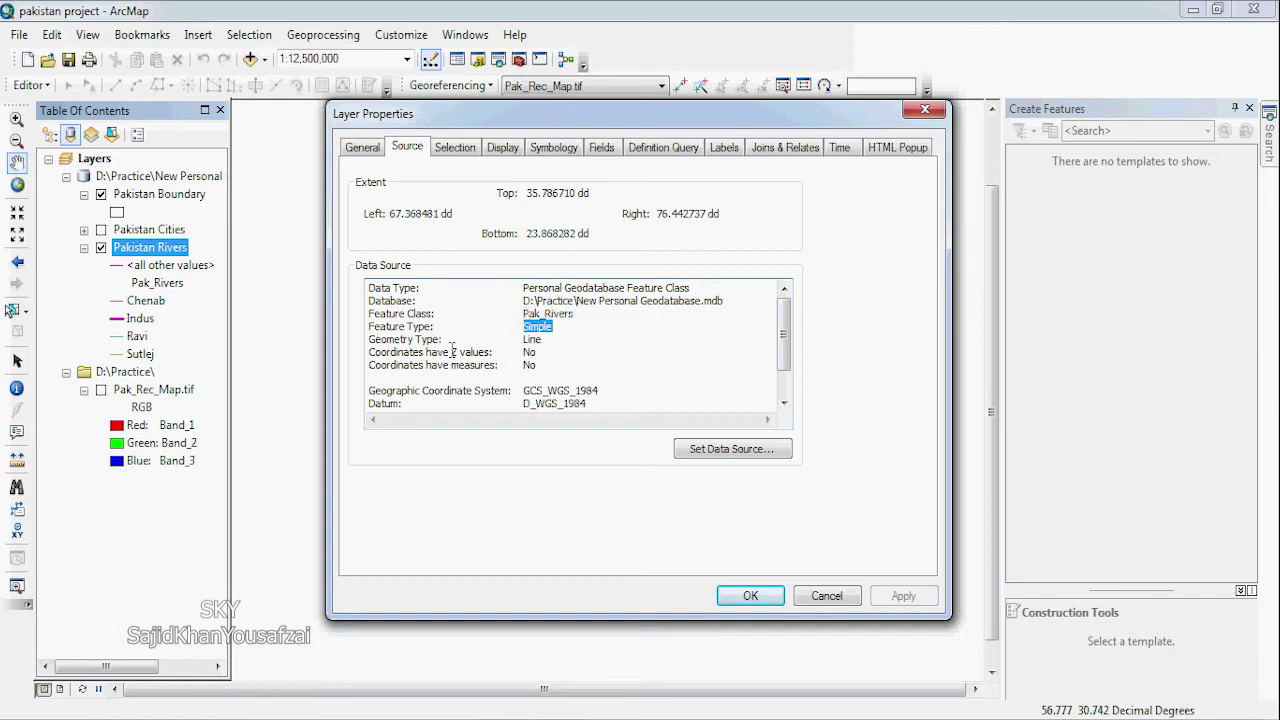
left_click(558, 354)
scroll(530, 360, "down", 1)
scroll(530, 370, "up", 1)
scroll(527, 390, "down", 1)
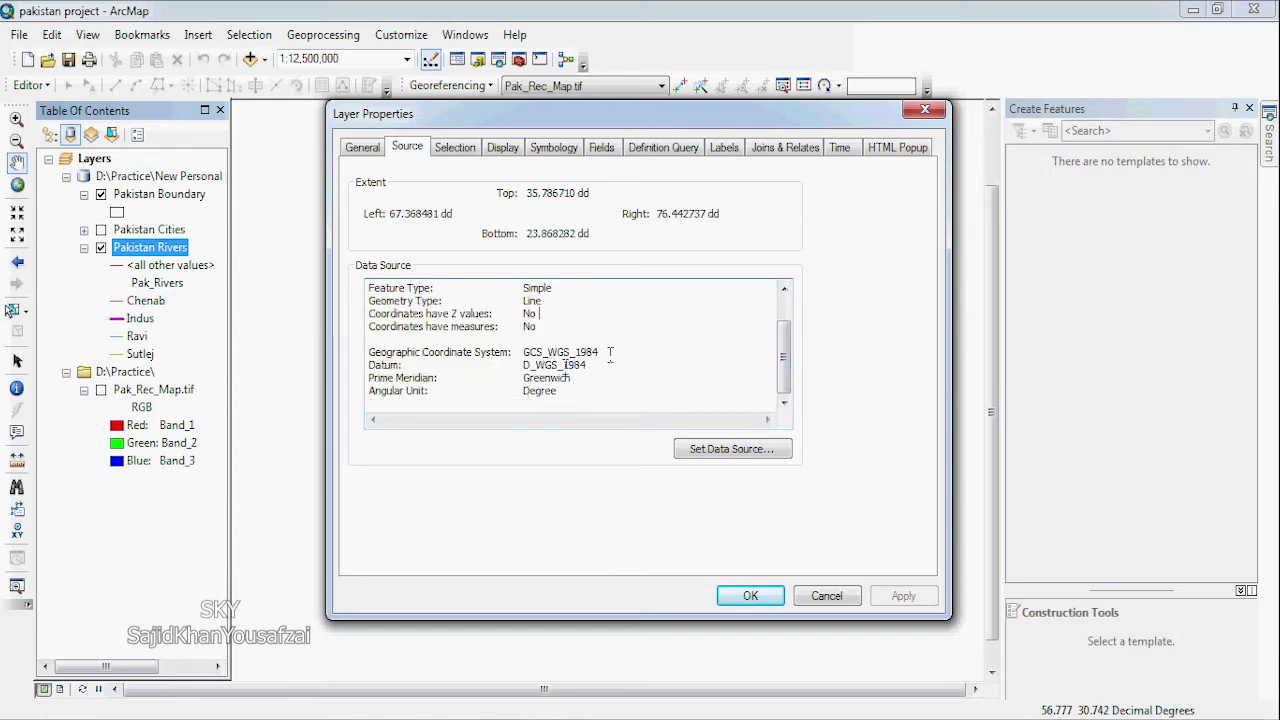
left_click_drag(609, 353, 557, 352)
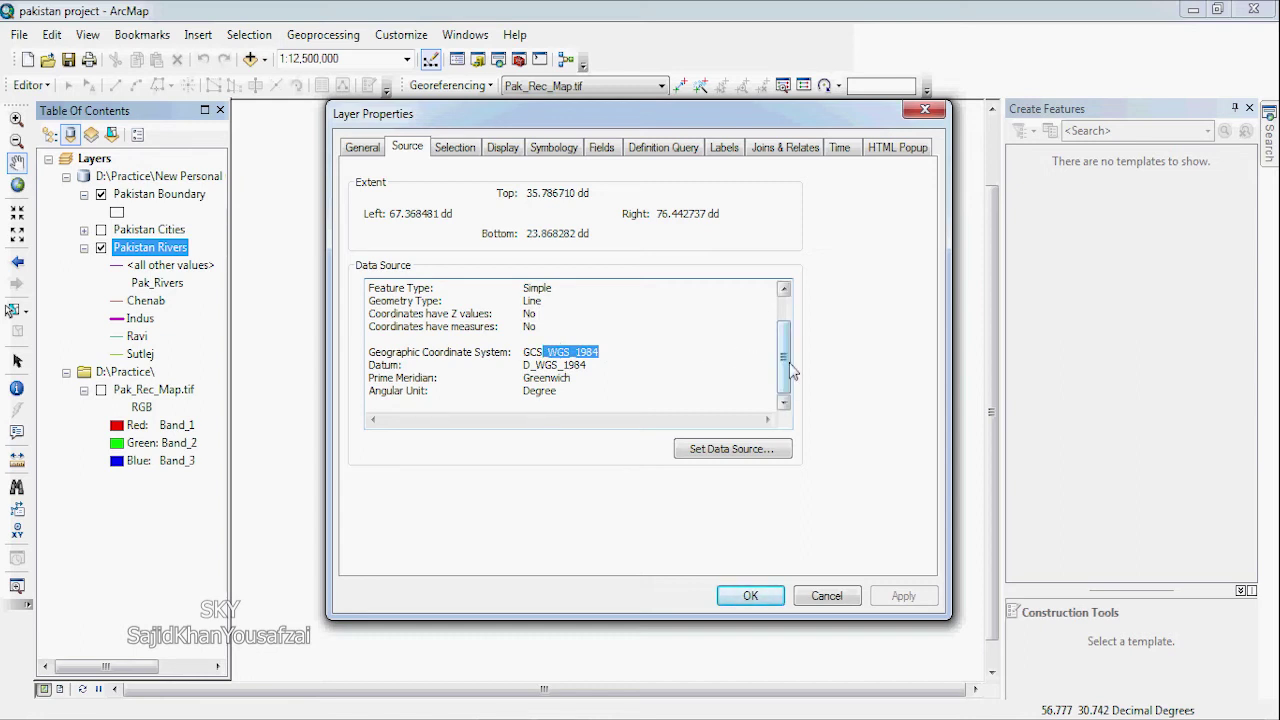
left_click_drag(790, 372, 790, 292)
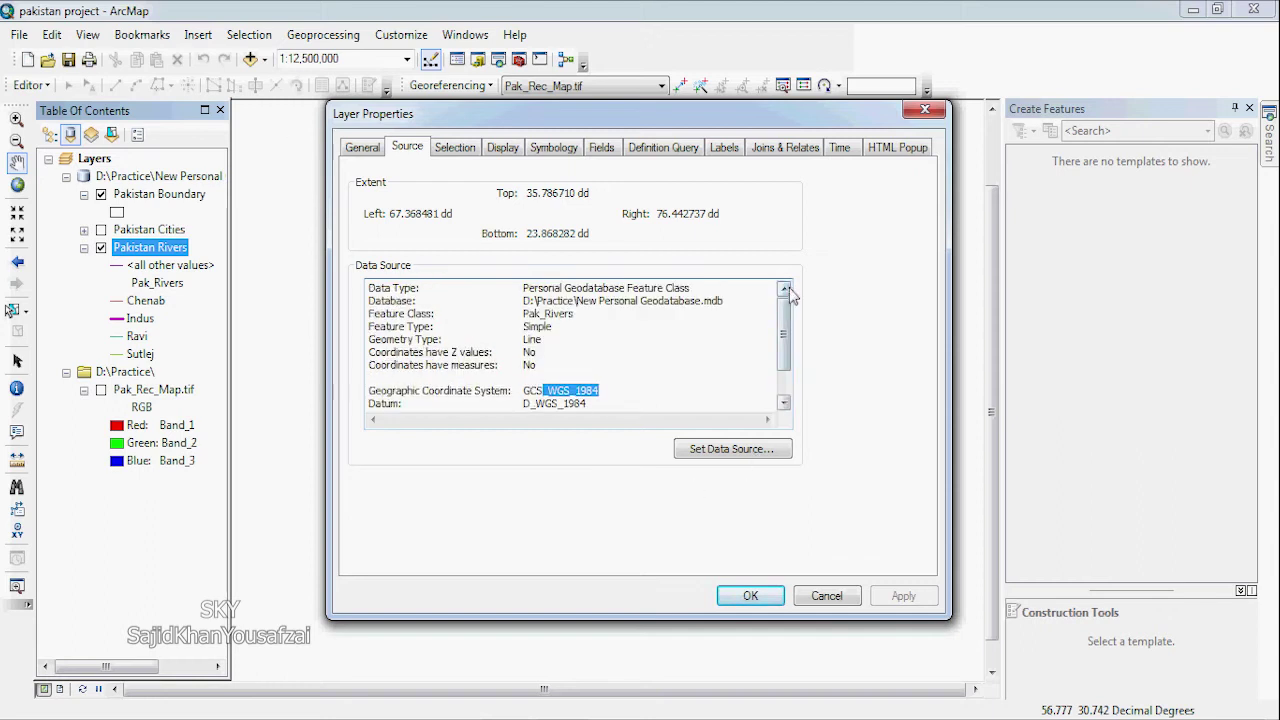
Step: Turn off the Pakistan Rivers layer's visibility in its general properties, and show the layer again from the table of contents
left_click(363, 147)
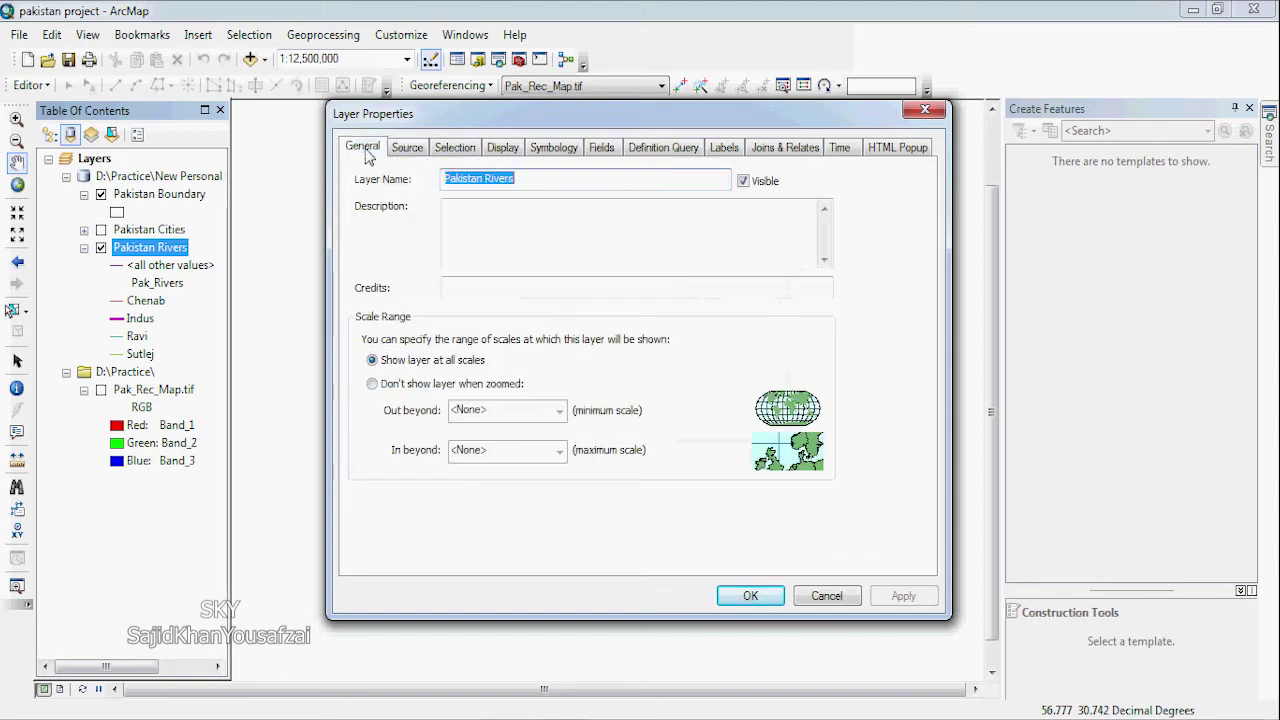
left_click(407, 147)
left_click(364, 148)
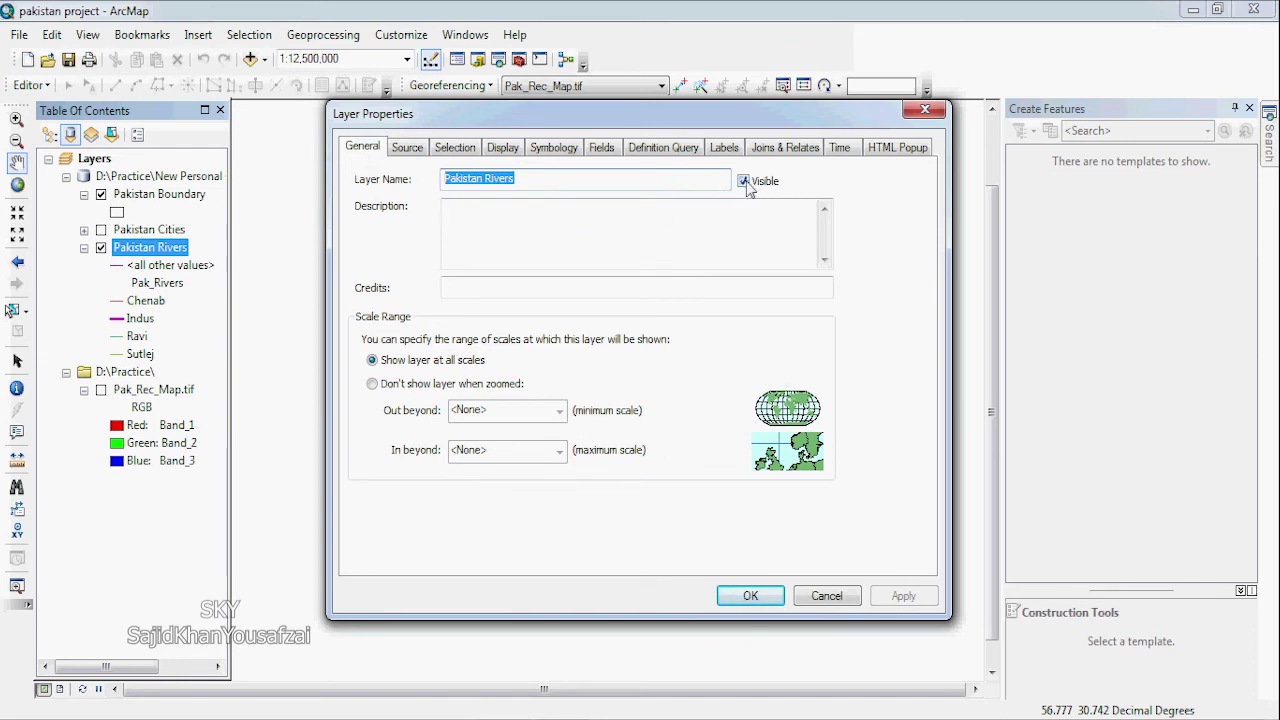
left_click_drag(769, 120, 1152, 150)
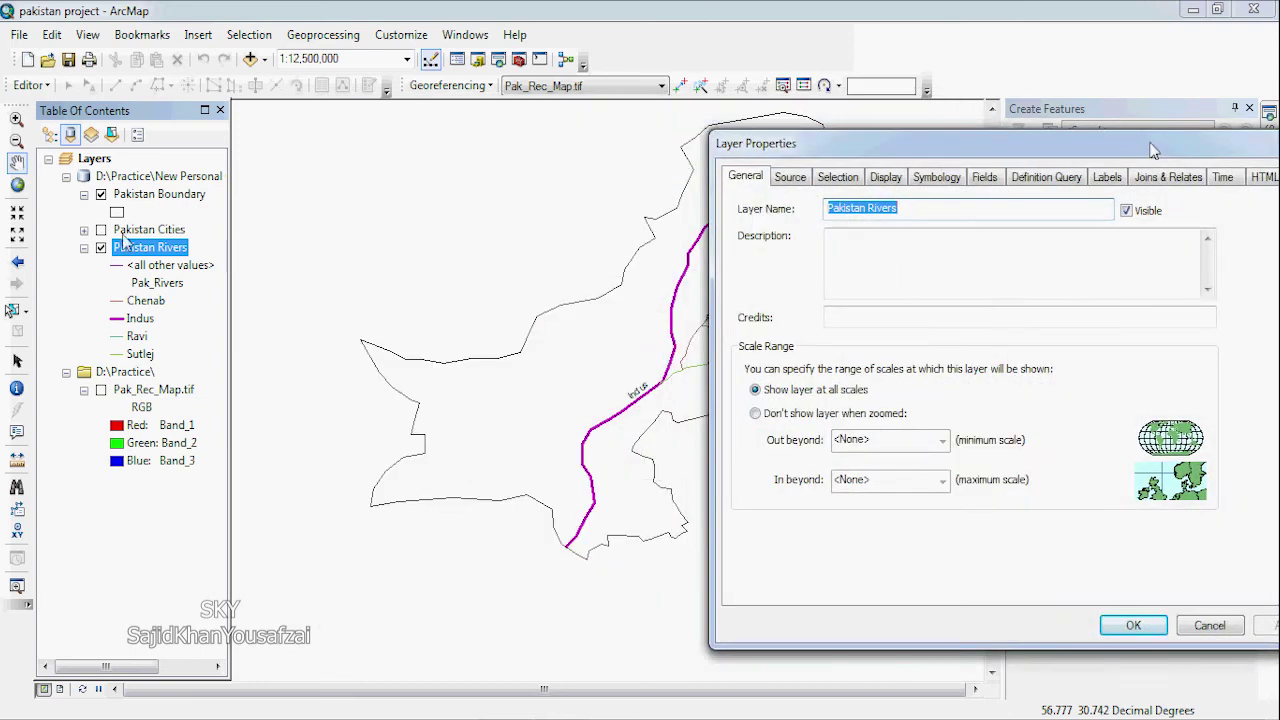
left_click(1126, 211)
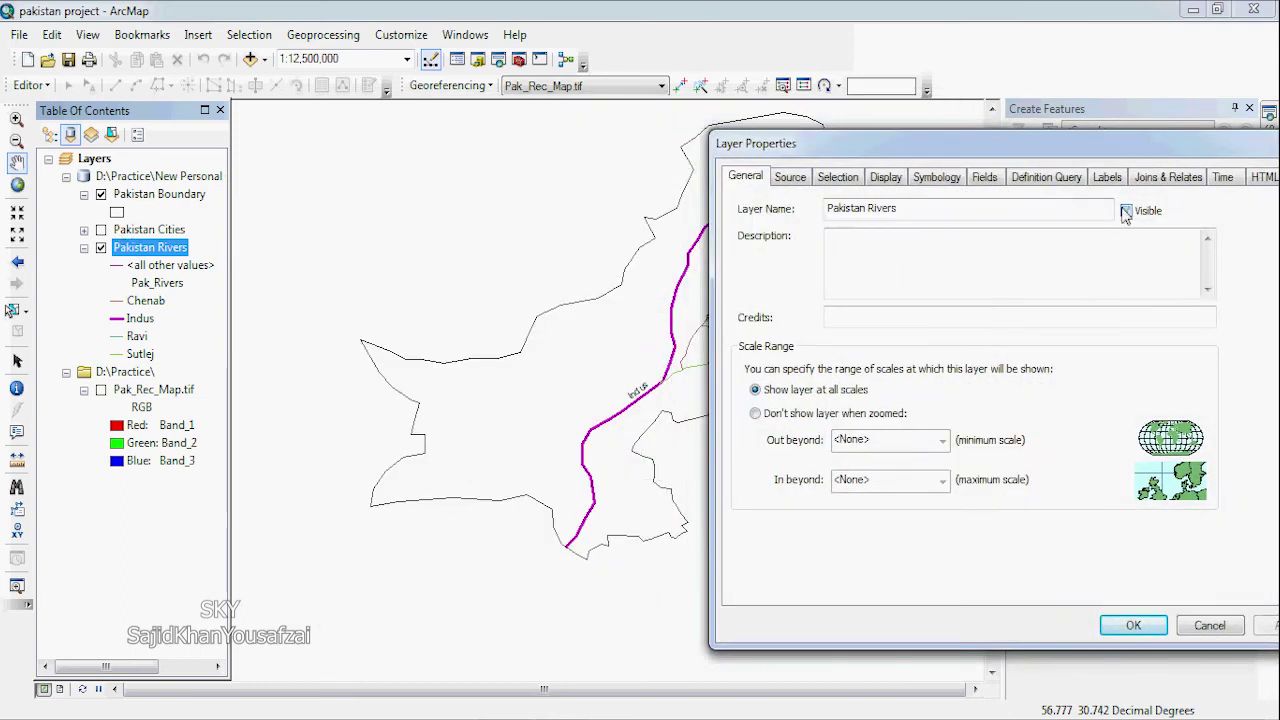
left_click(1118, 627)
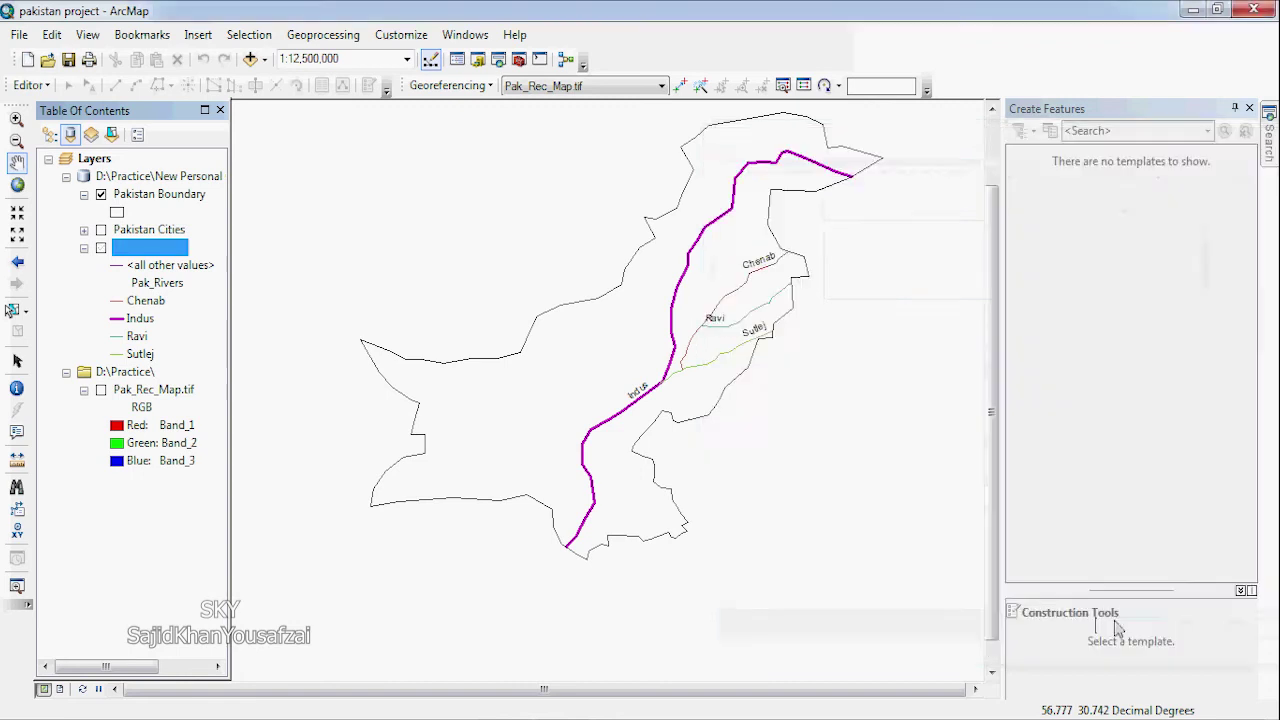
left_click(101, 248)
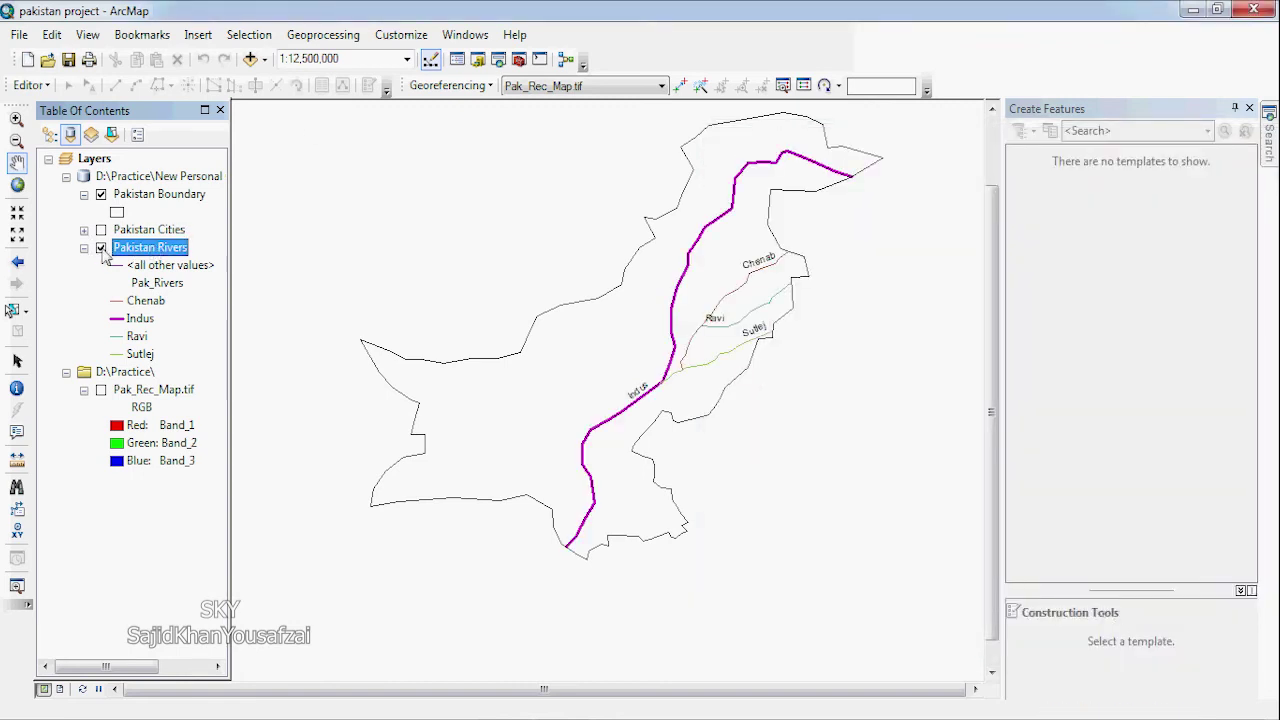
Step: Hide the Pakistan Rivers layer again through the Visible option in its general properties
double_click(160, 248)
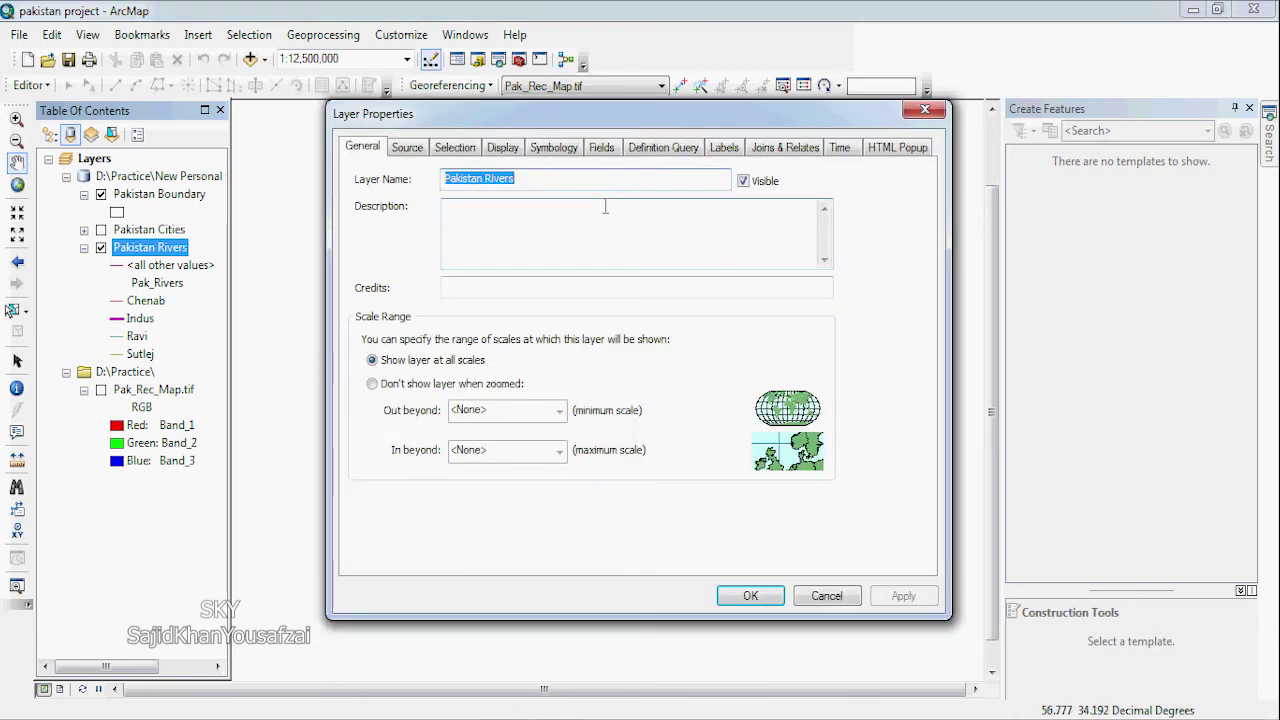
left_click(743, 180)
left_click(752, 596)
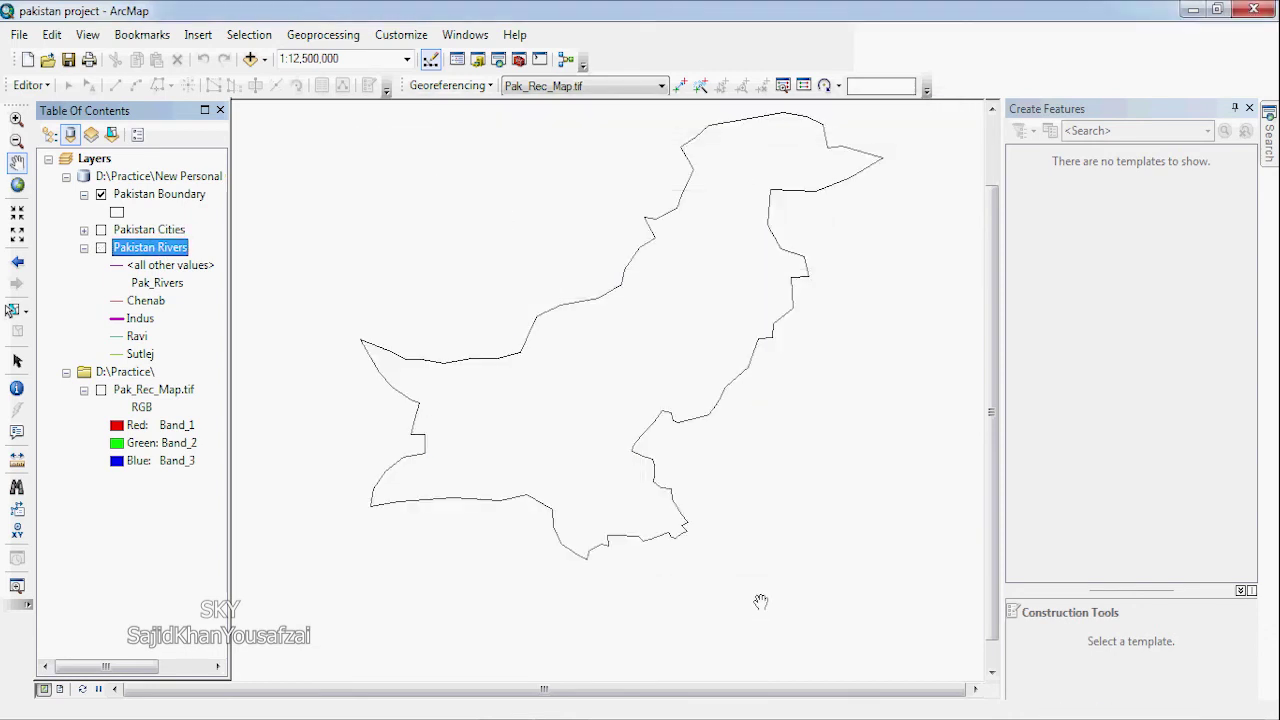
Step: View the list of fields in the Pakistan Rivers layer properties and close the dialog without changes
double_click(143, 250)
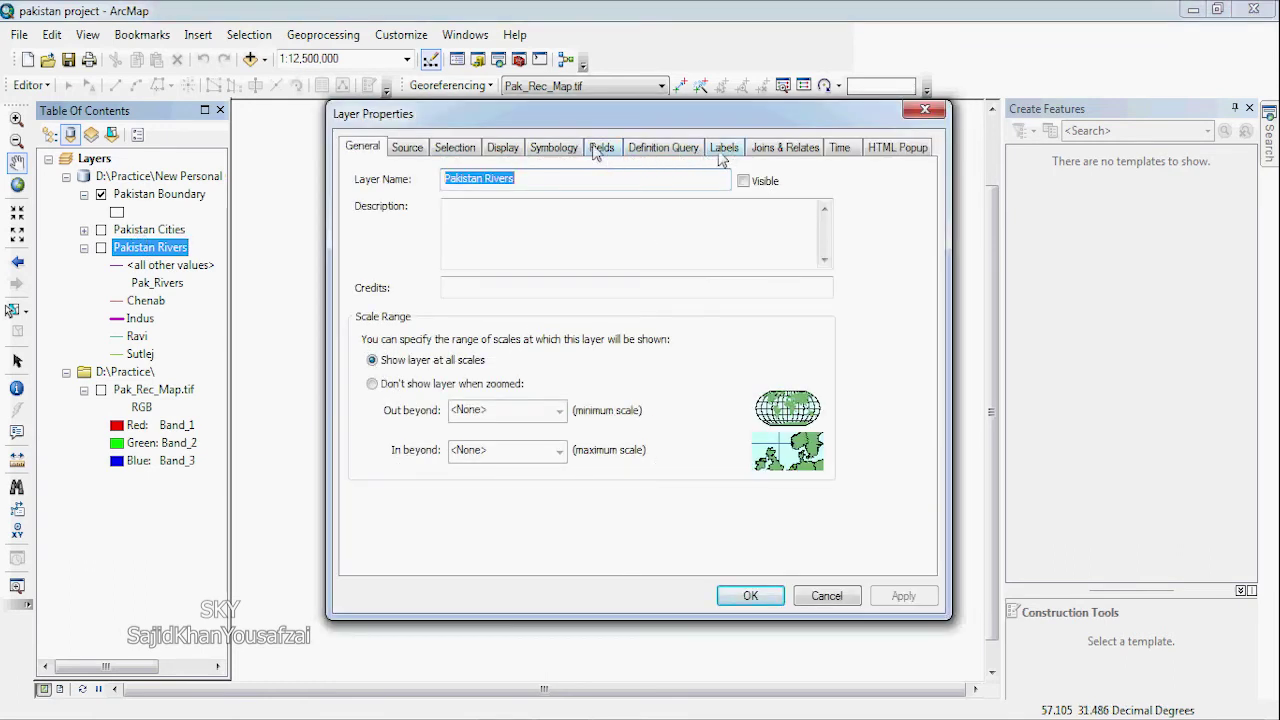
left_click(600, 150)
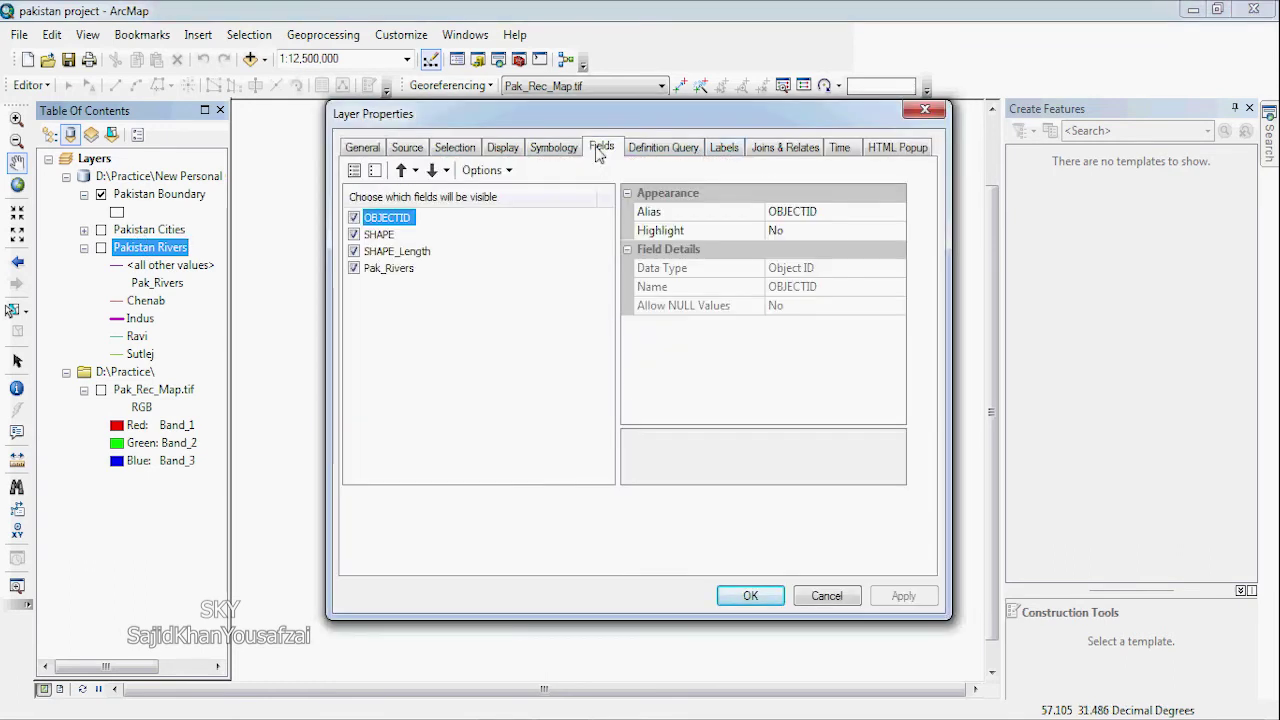
left_click(838, 598)
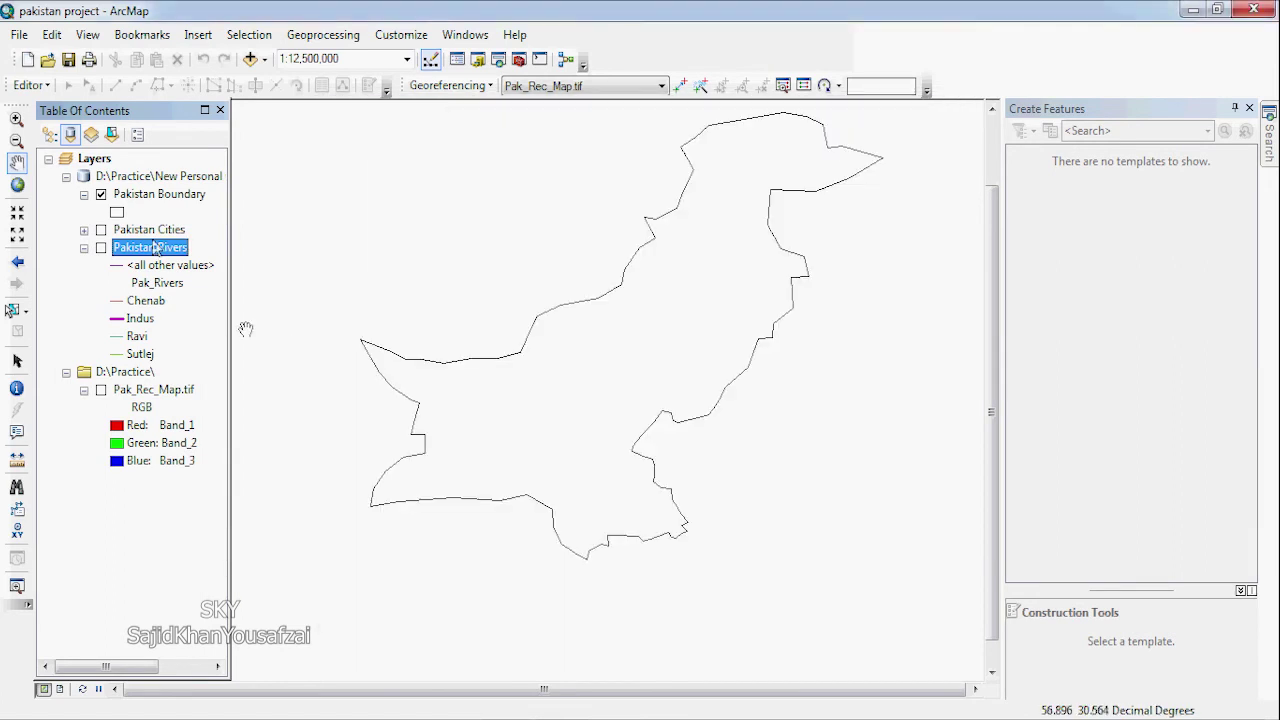
Step: Show the Pakistan Rivers layer again and examine the SHAPE_Length values in its attribute table
left_click(101, 248)
right_click(140, 249)
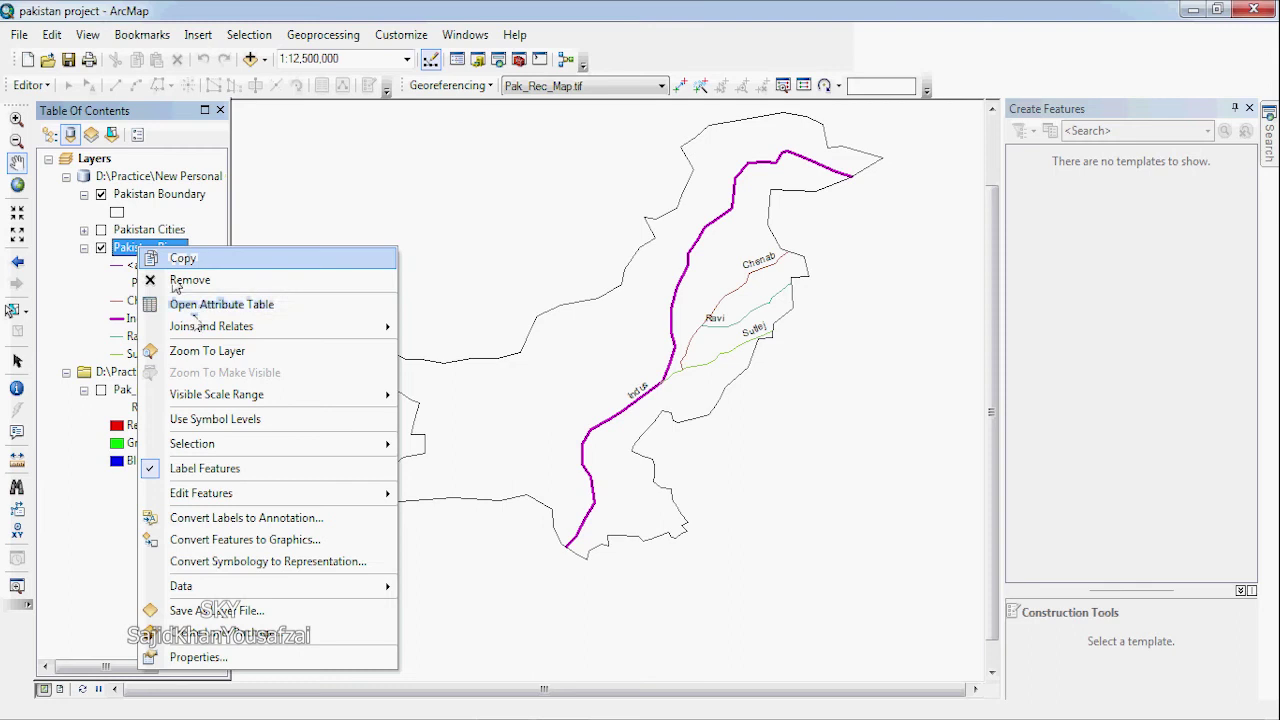
left_click(190, 304)
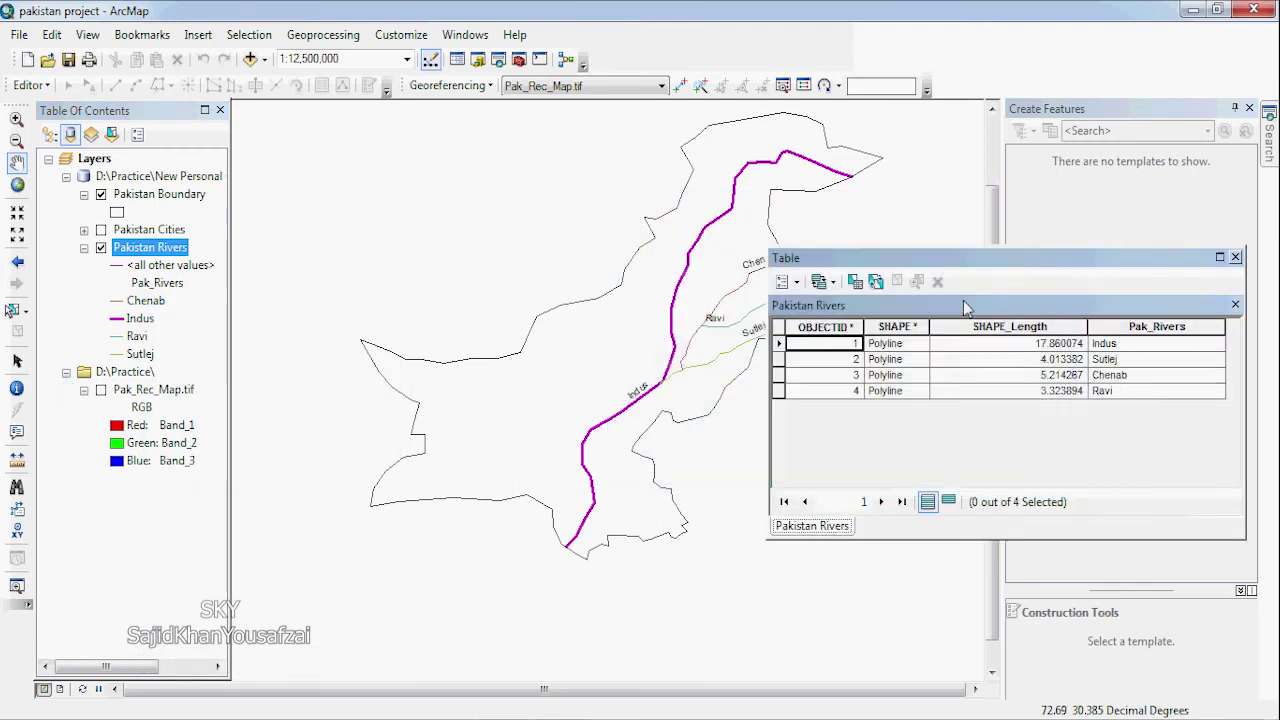
left_click_drag(963, 300, 793, 245)
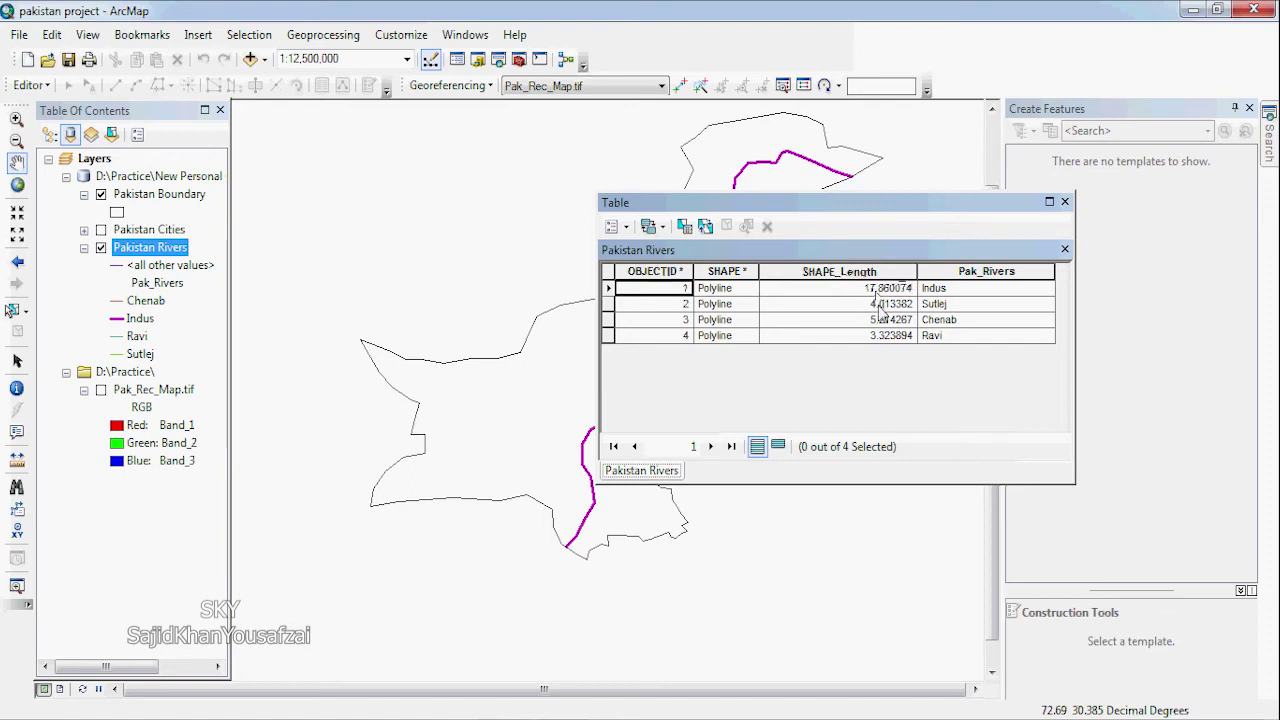
left_click(878, 303)
left_click(878, 336)
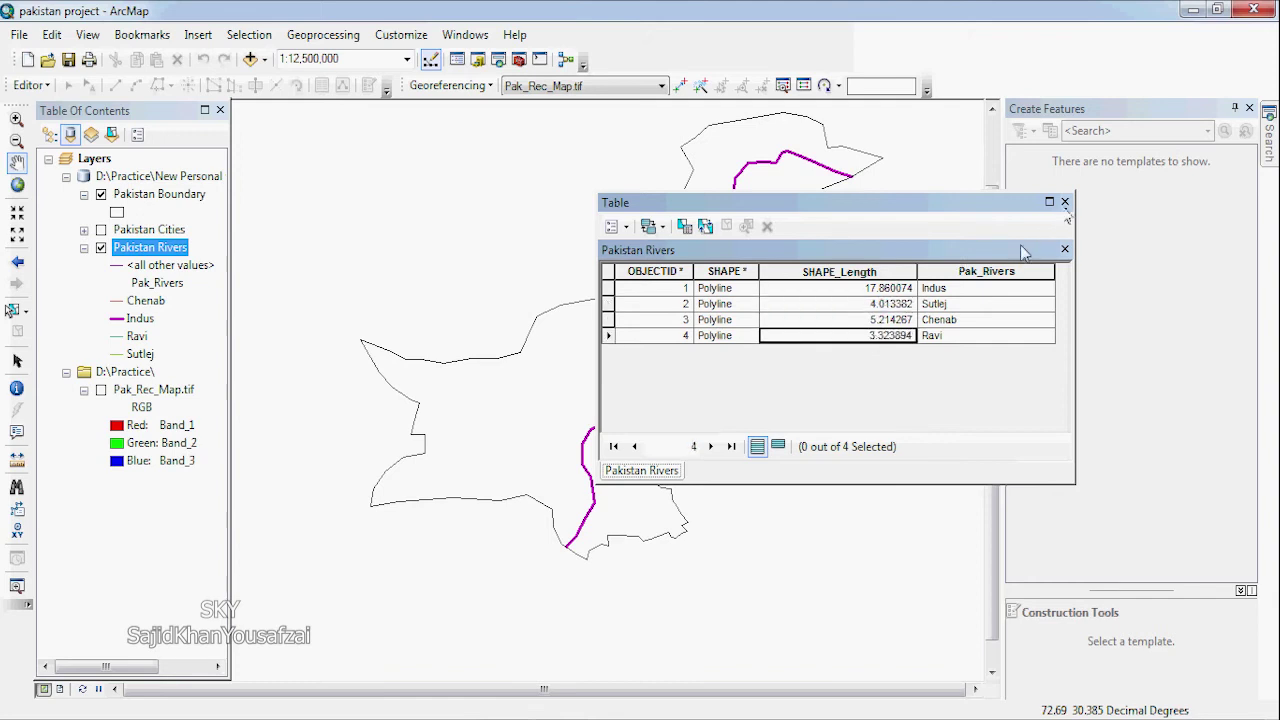
left_click(1065, 203)
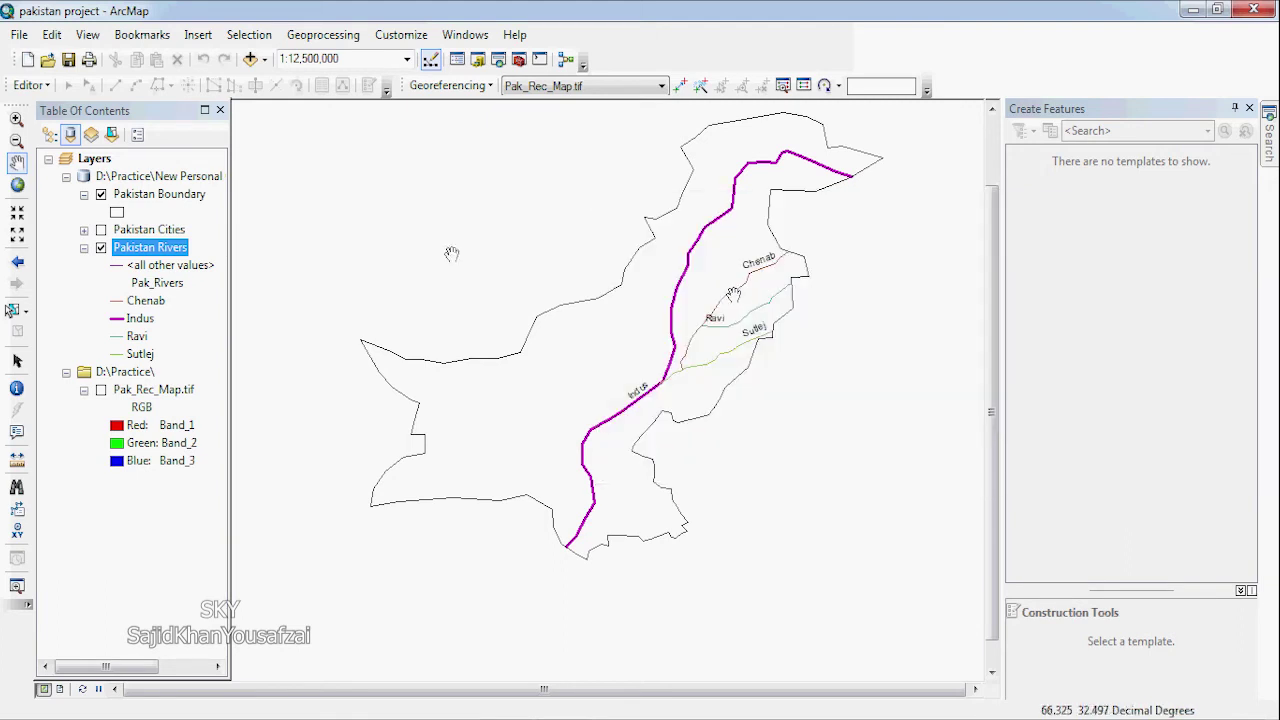
Step: Hide the SHAPE and SHAPE_Length fields in the Pakistan Rivers attribute table and close the table
right_click(165, 254)
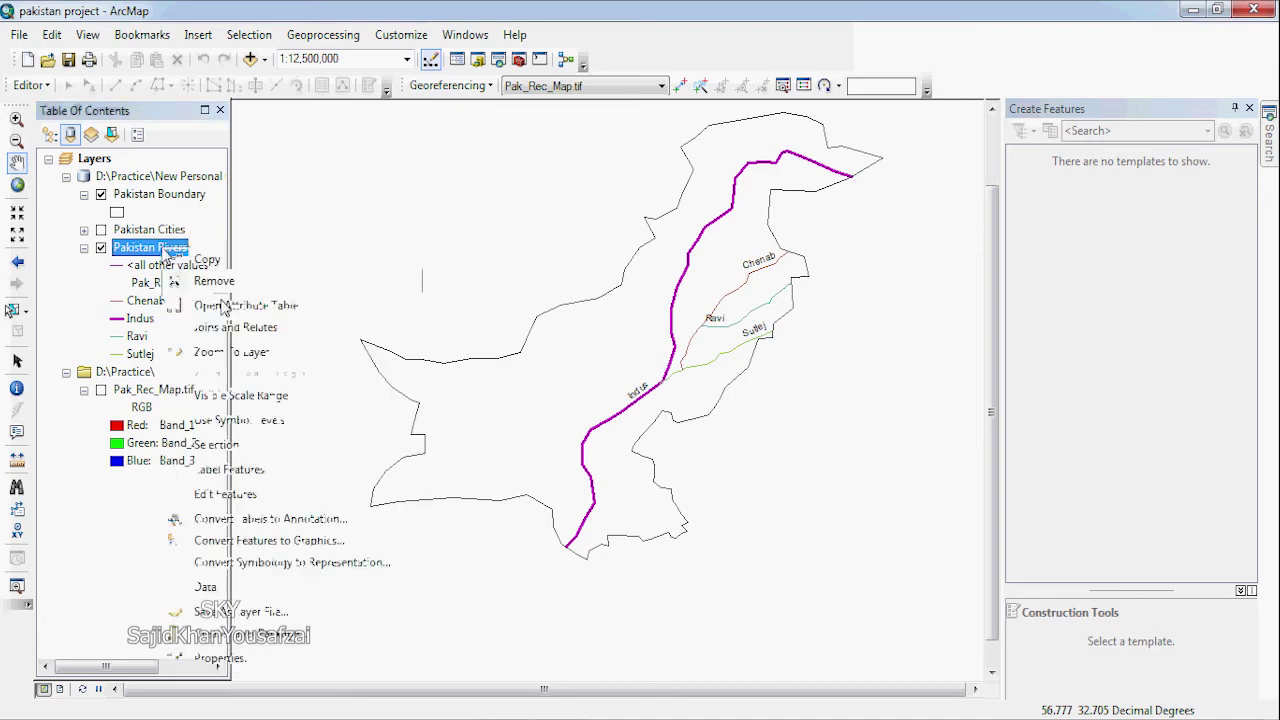
left_click(228, 308)
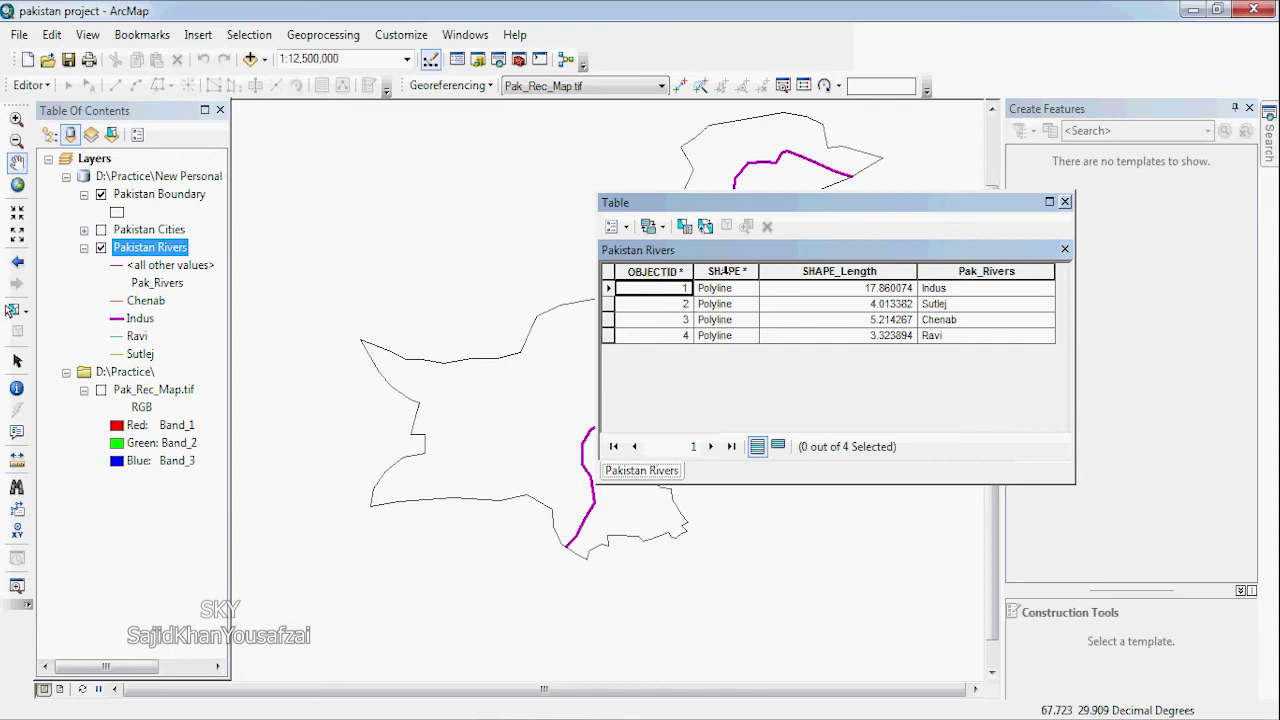
left_click(806, 275)
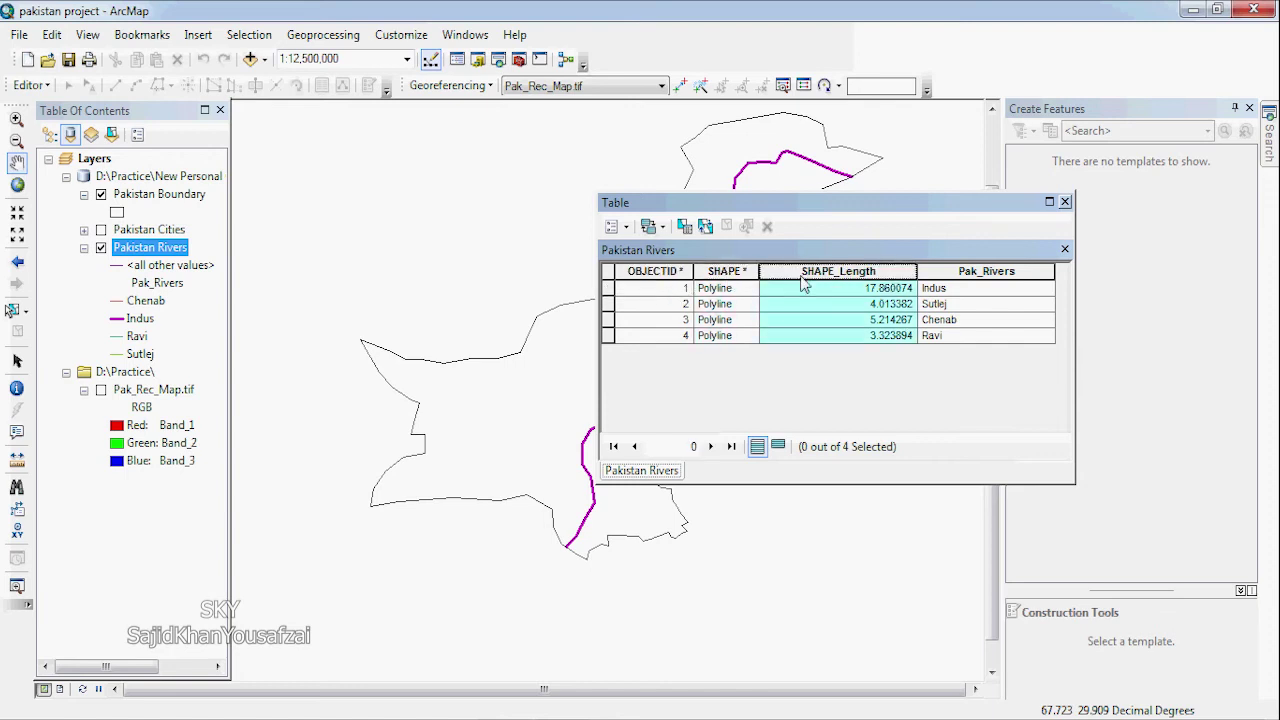
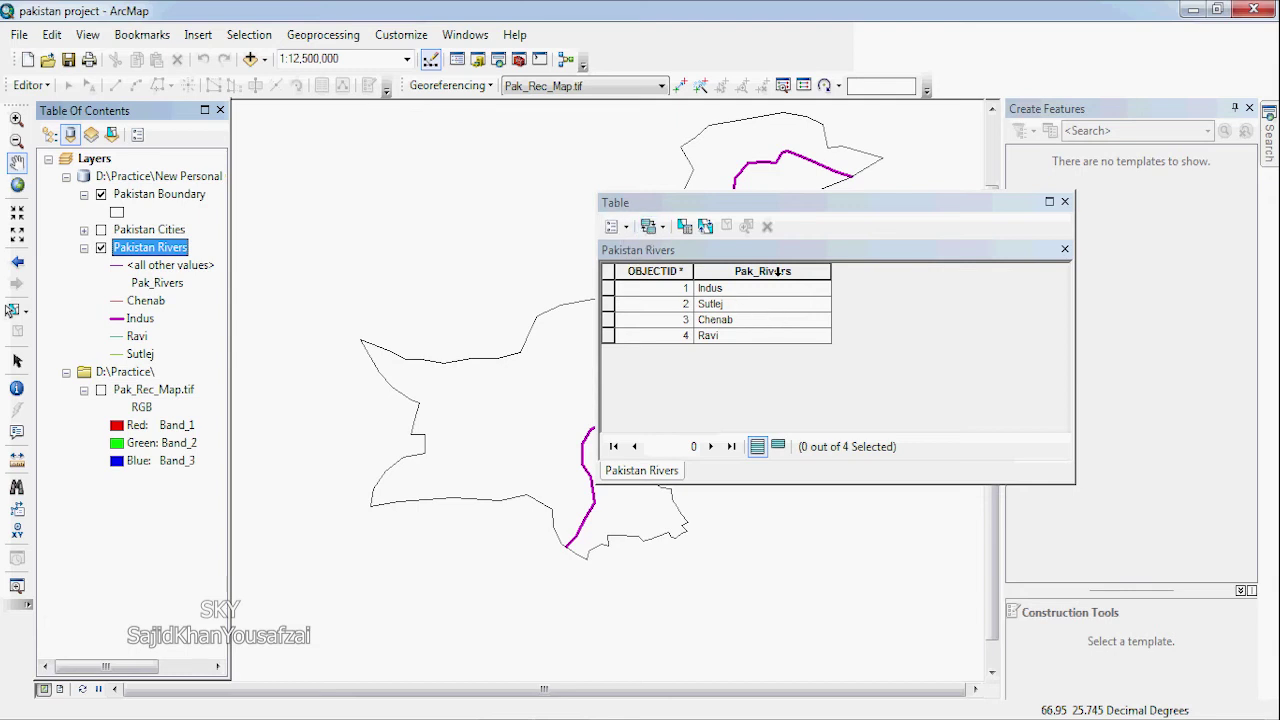
left_click(1065, 202)
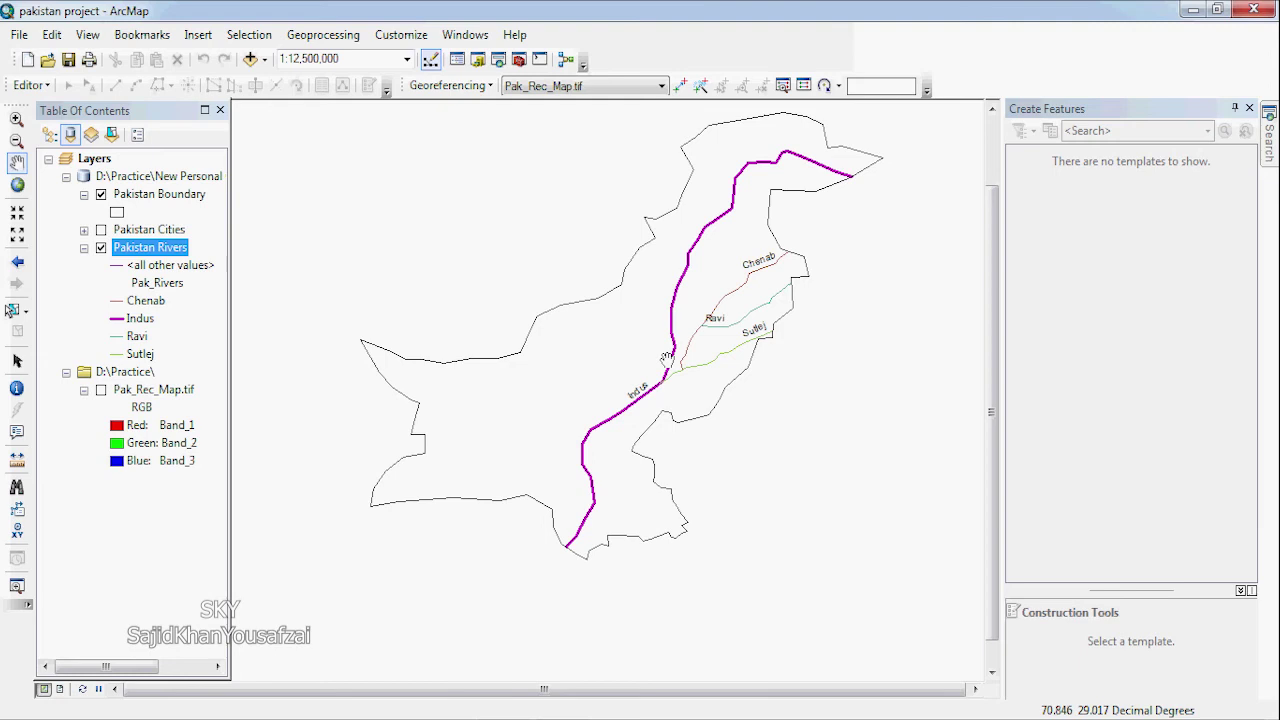
Step: Select the Indus river together with the Pakistan boundary on the map, clear the selection, and repeat both actions
left_click(12, 311)
left_click_drag(712, 201, 728, 241)
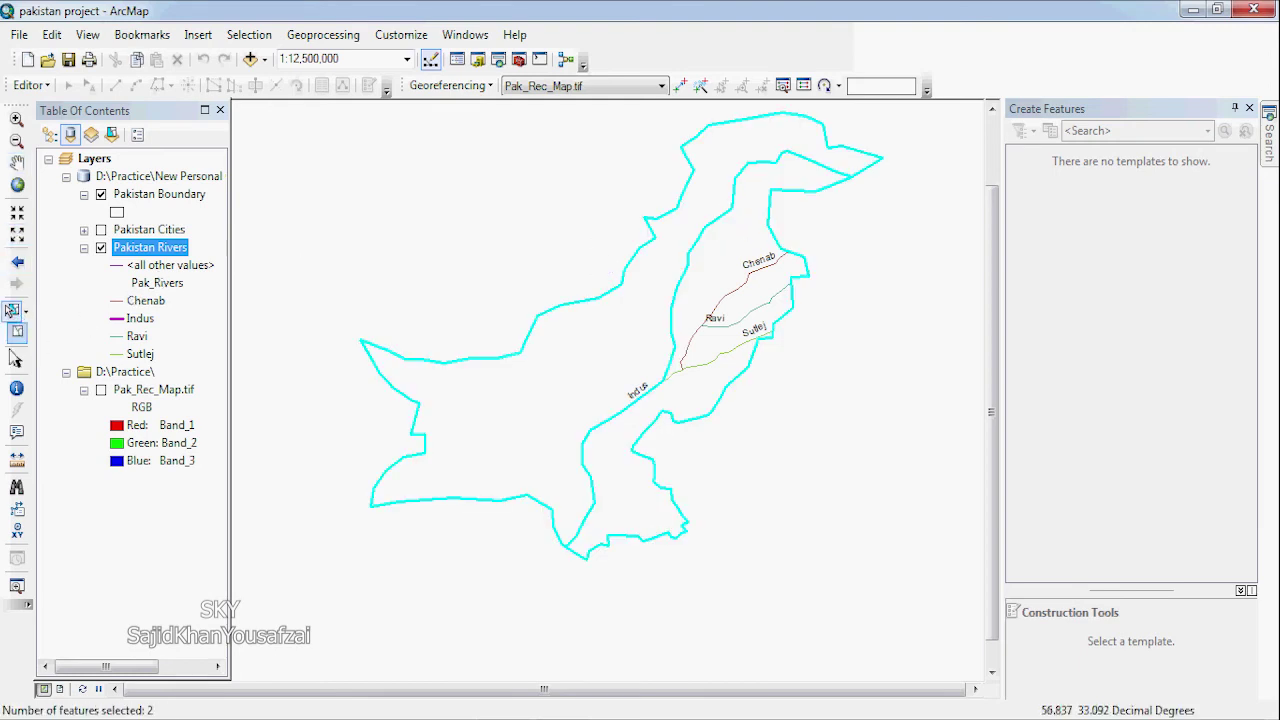
left_click(16, 334)
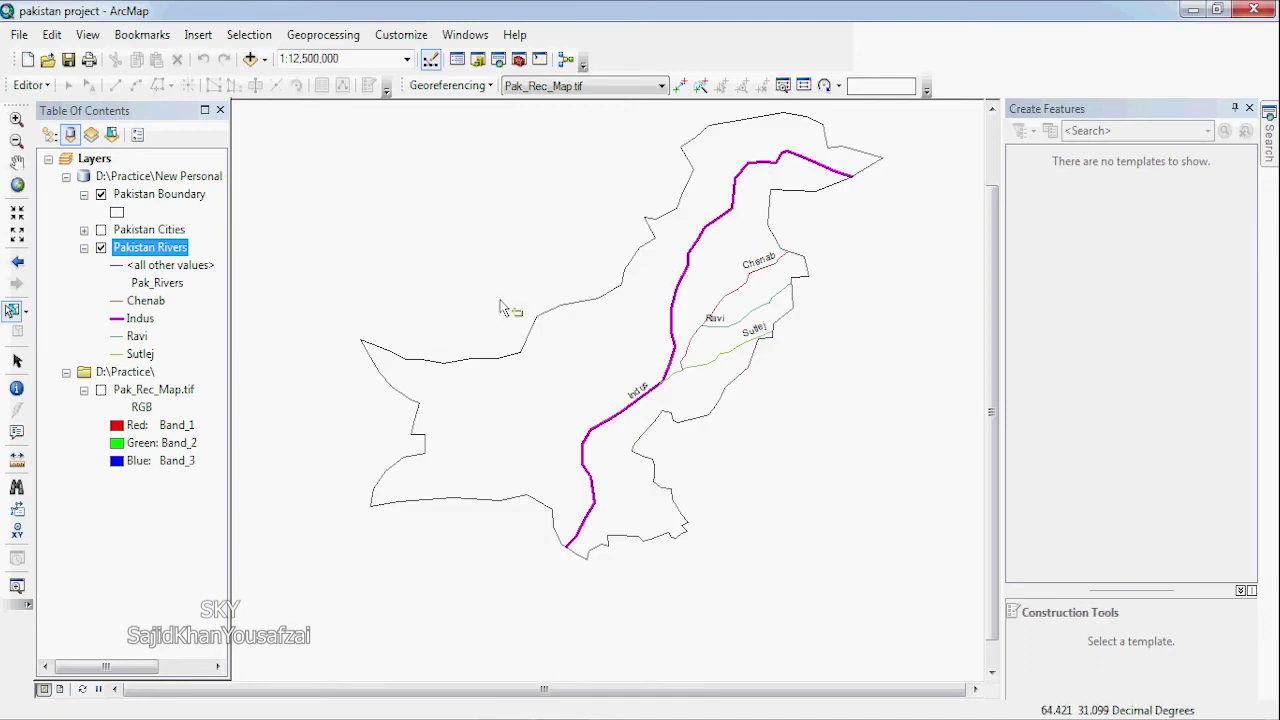
left_click(691, 285)
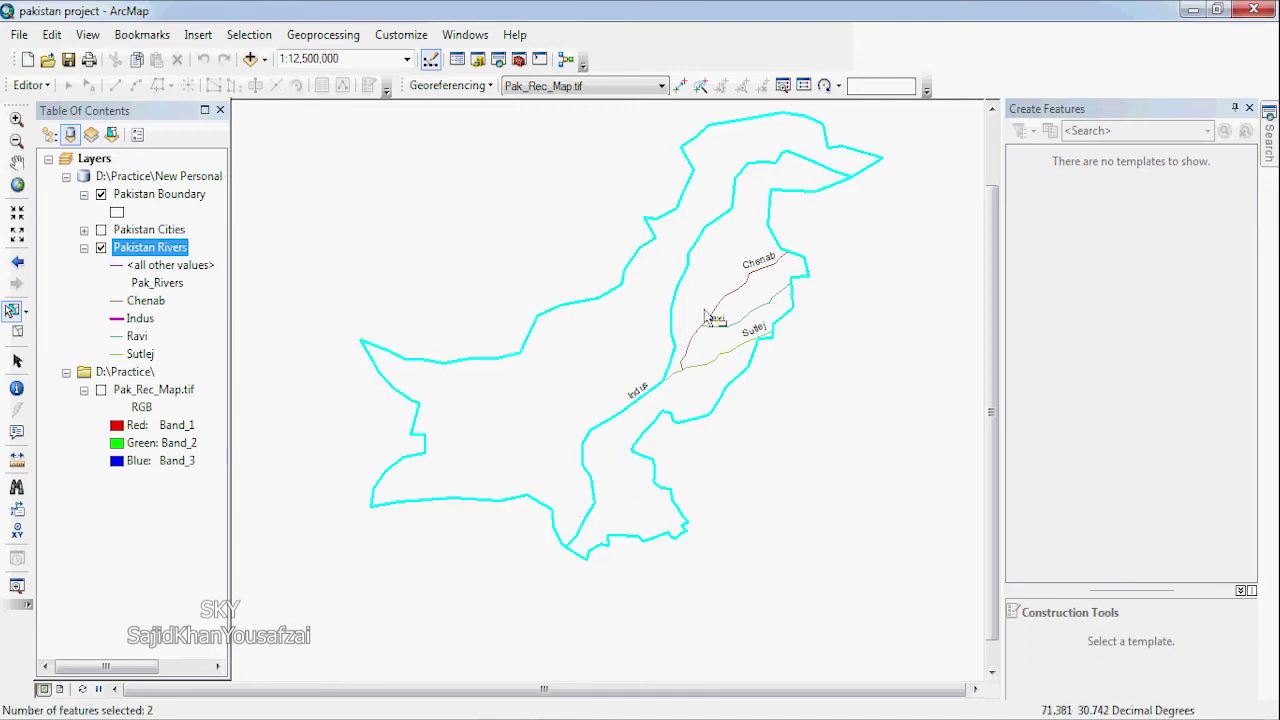
left_click(678, 334)
left_click(760, 424)
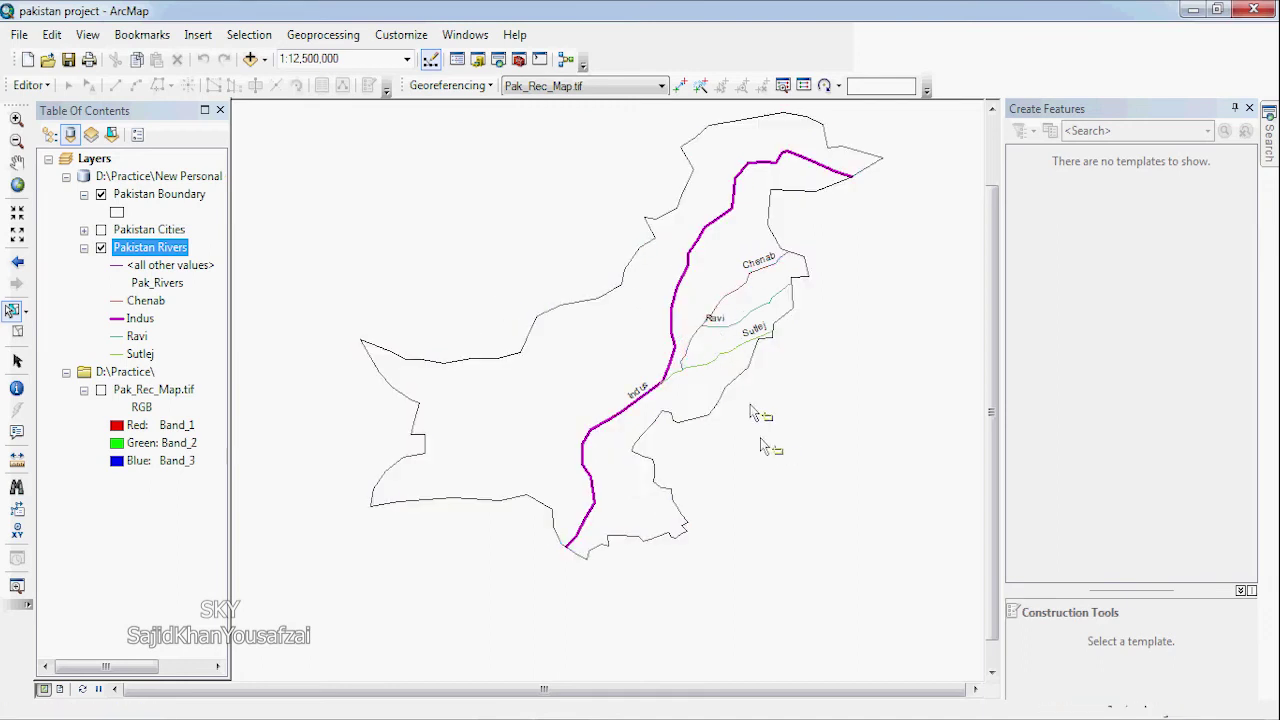
Step: Select the Chenab and the Indus together with the Pakistan boundary on the map, and clear the selection
left_click_drag(693, 333, 666, 368)
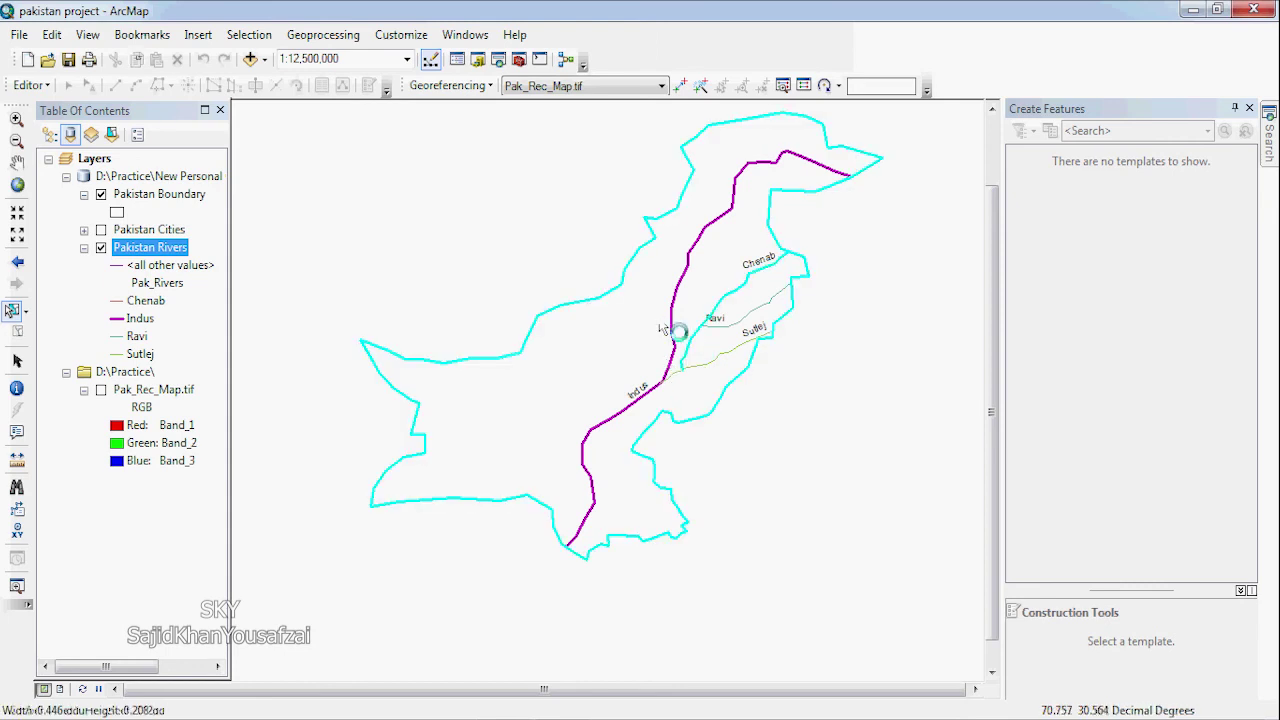
left_click(675, 308)
left_click_drag(675, 308, 660, 320)
left_click(660, 320)
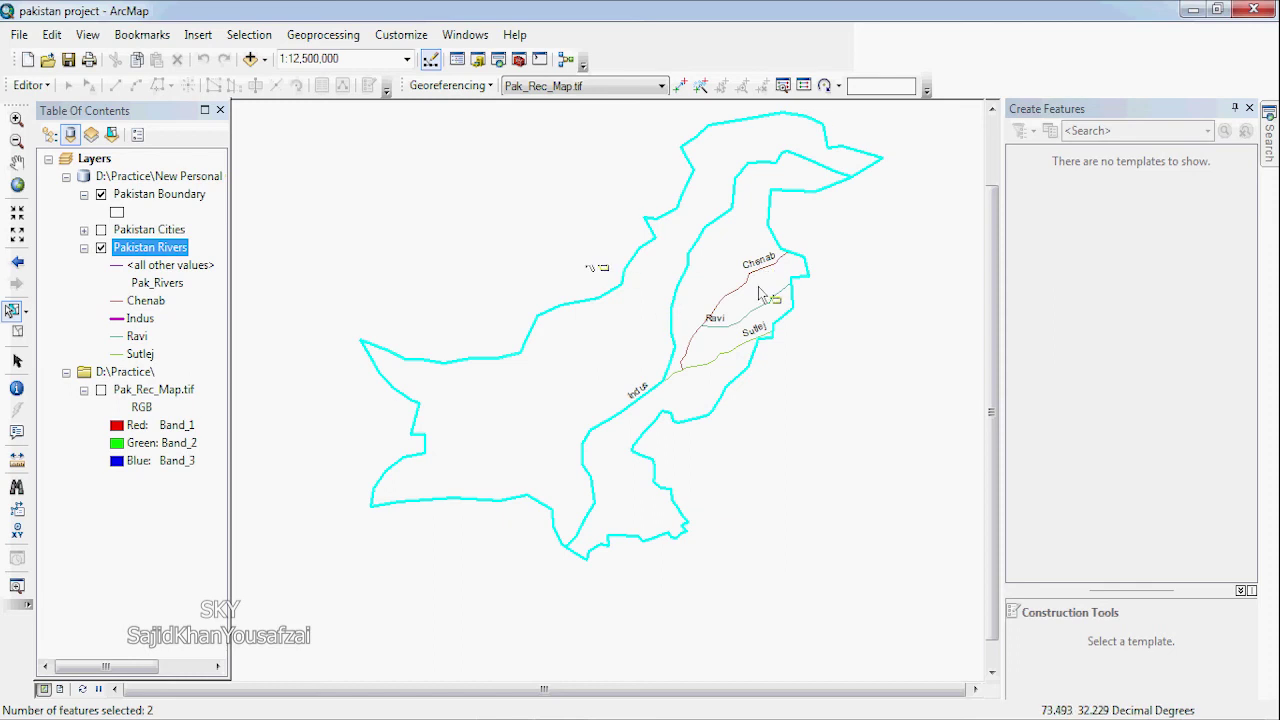
left_click(896, 366)
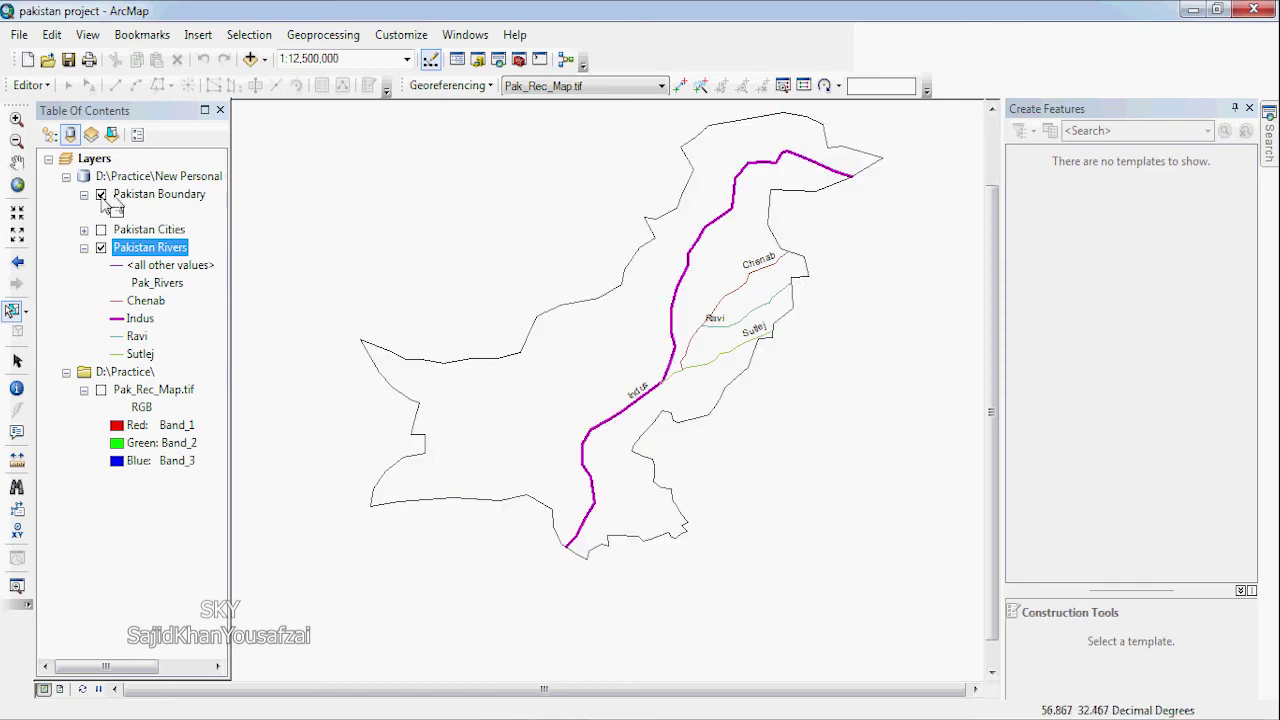
left_click_drag(738, 257, 726, 264)
left_click_drag(640, 292, 712, 292)
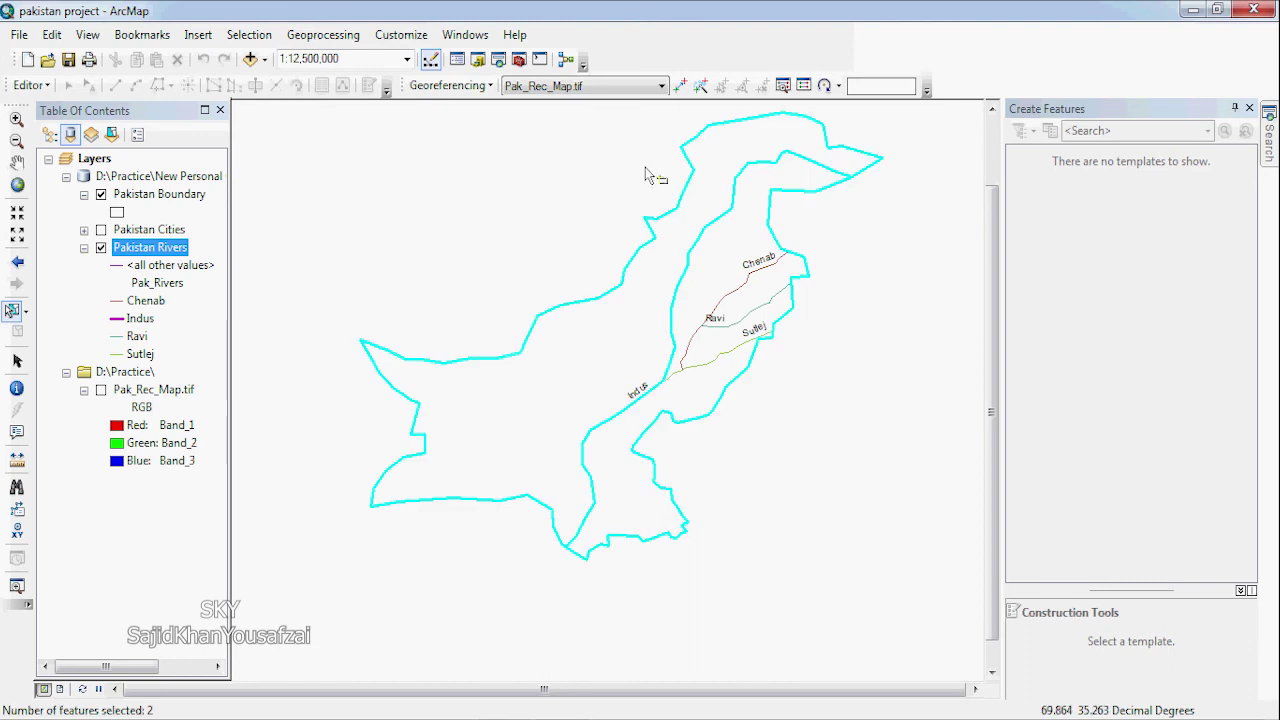
left_click(398, 314)
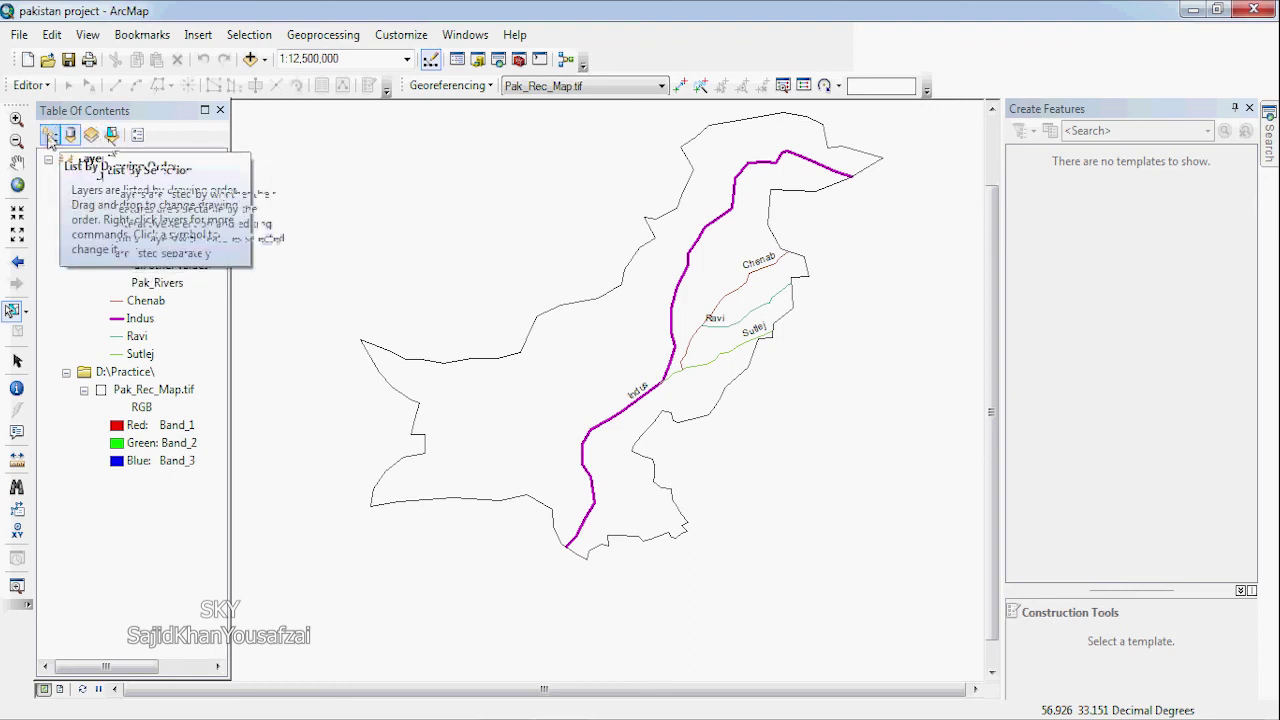
Step: List the layers by selection, make Pakistan Boundary not selectable, and return to listing the layers by source
left_click(110, 139)
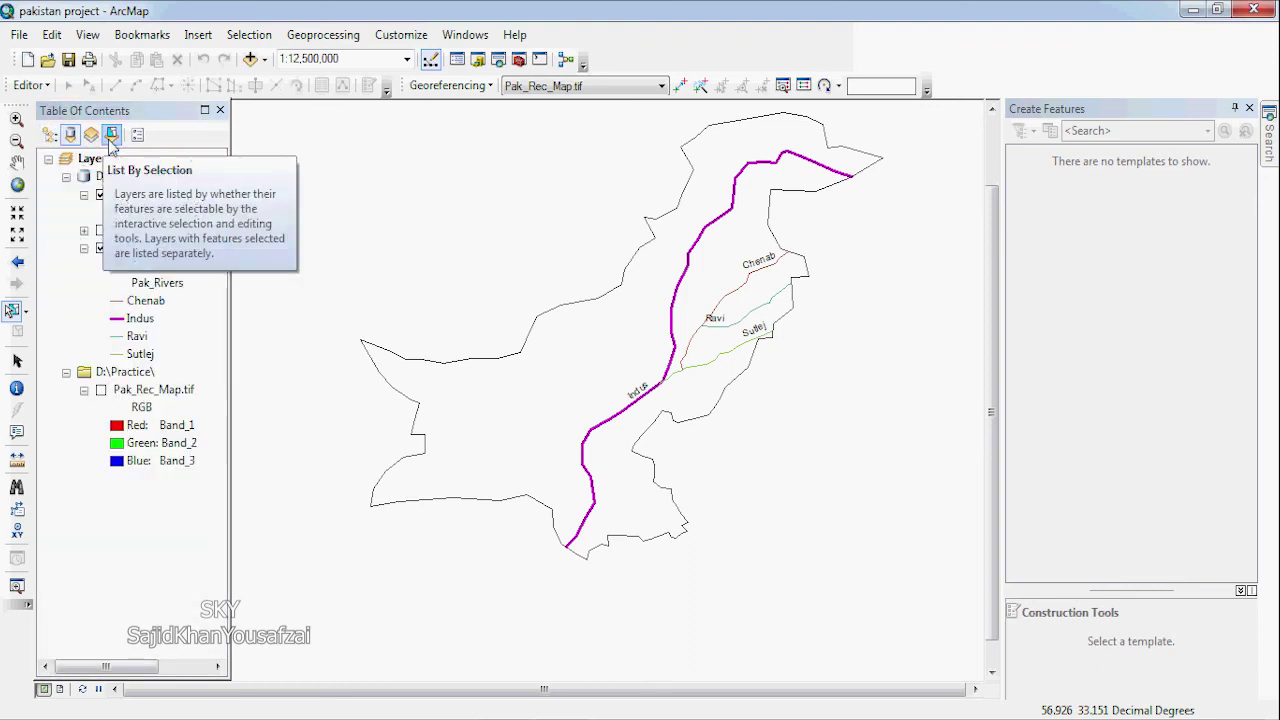
left_click(110, 139)
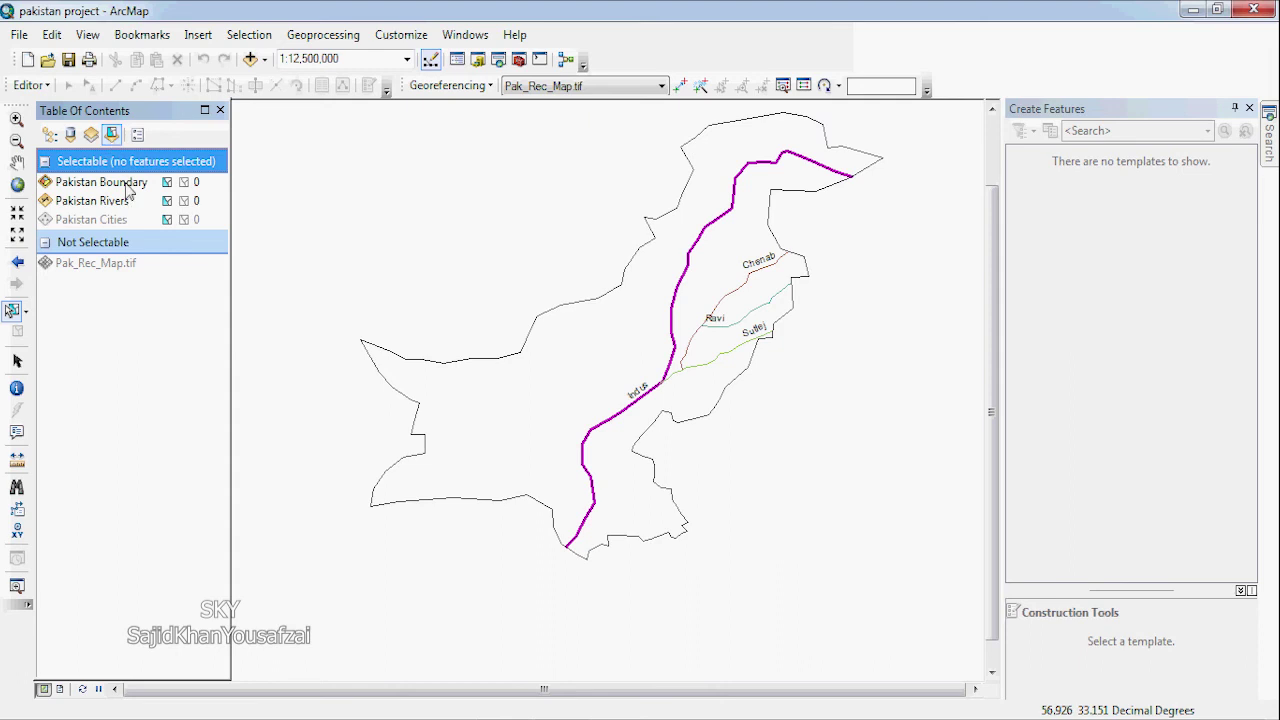
left_click(167, 182)
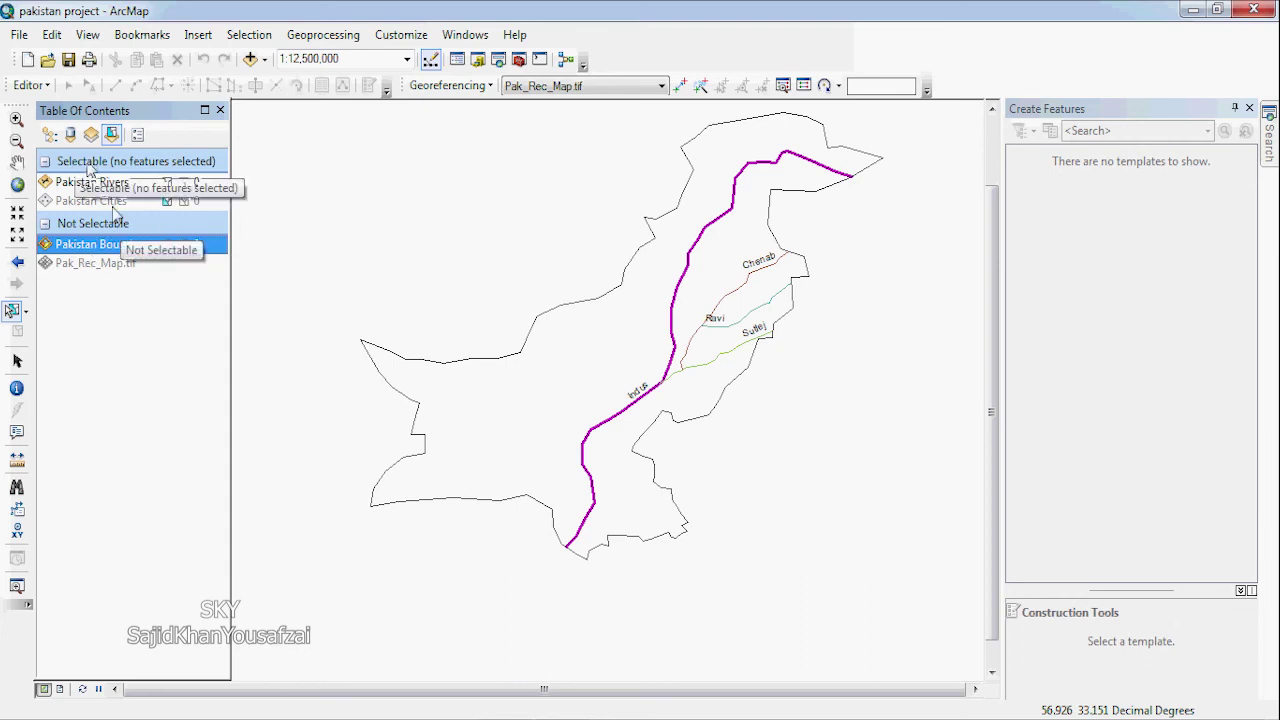
left_click(50, 134)
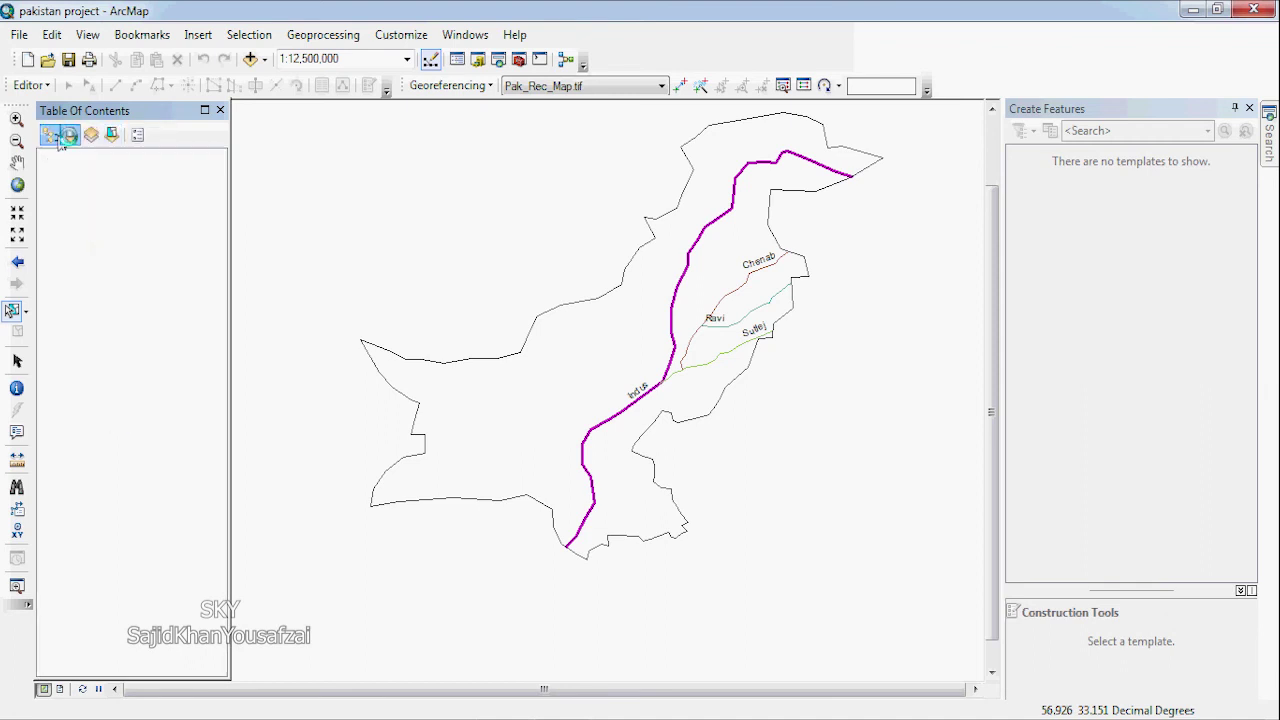
left_click(70, 134)
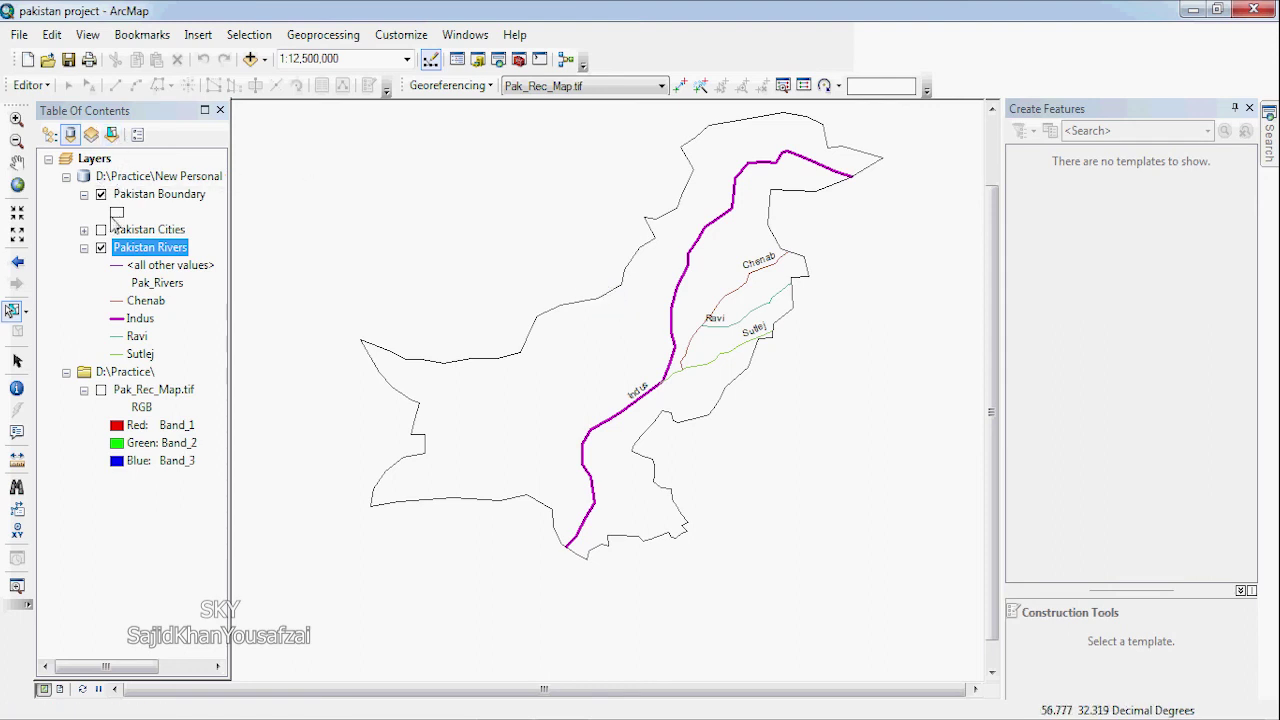
Step: Make Pakistan Boundary selectable again and test it by selecting the boundary alone and together with the Indus river
left_click(112, 134)
left_click(167, 245)
left_click_drag(626, 210, 652, 268)
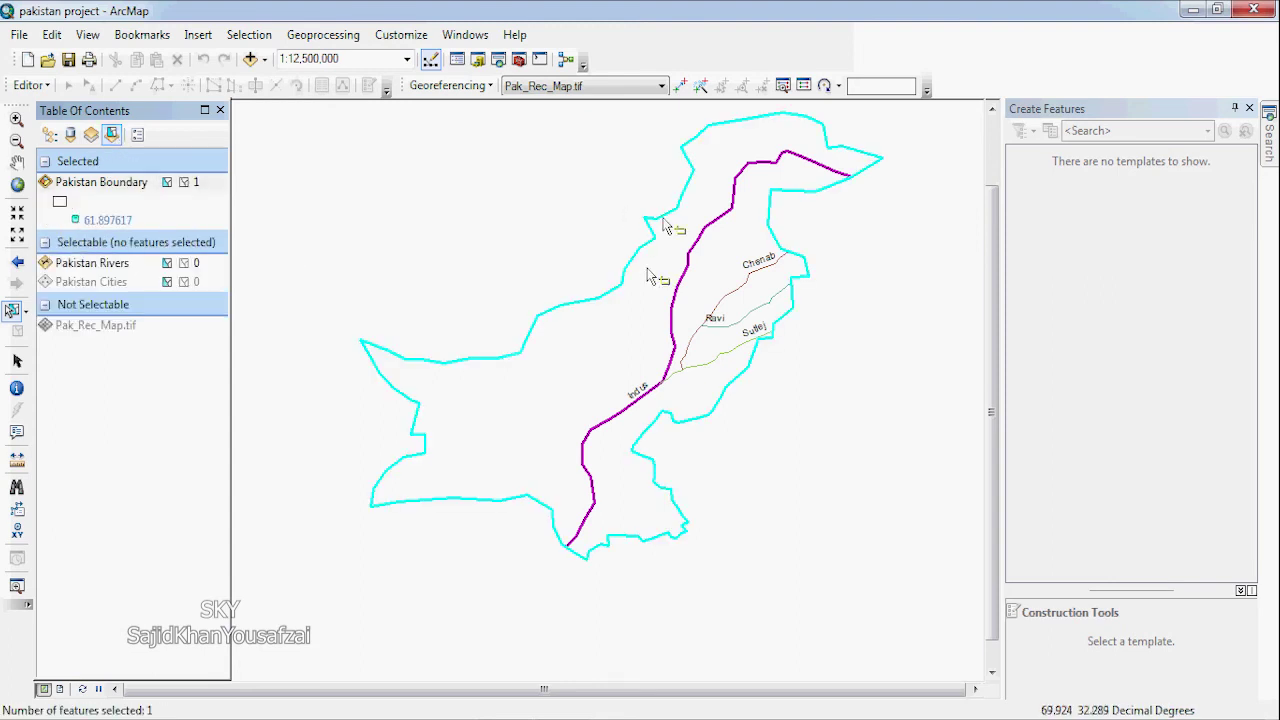
left_click(604, 280)
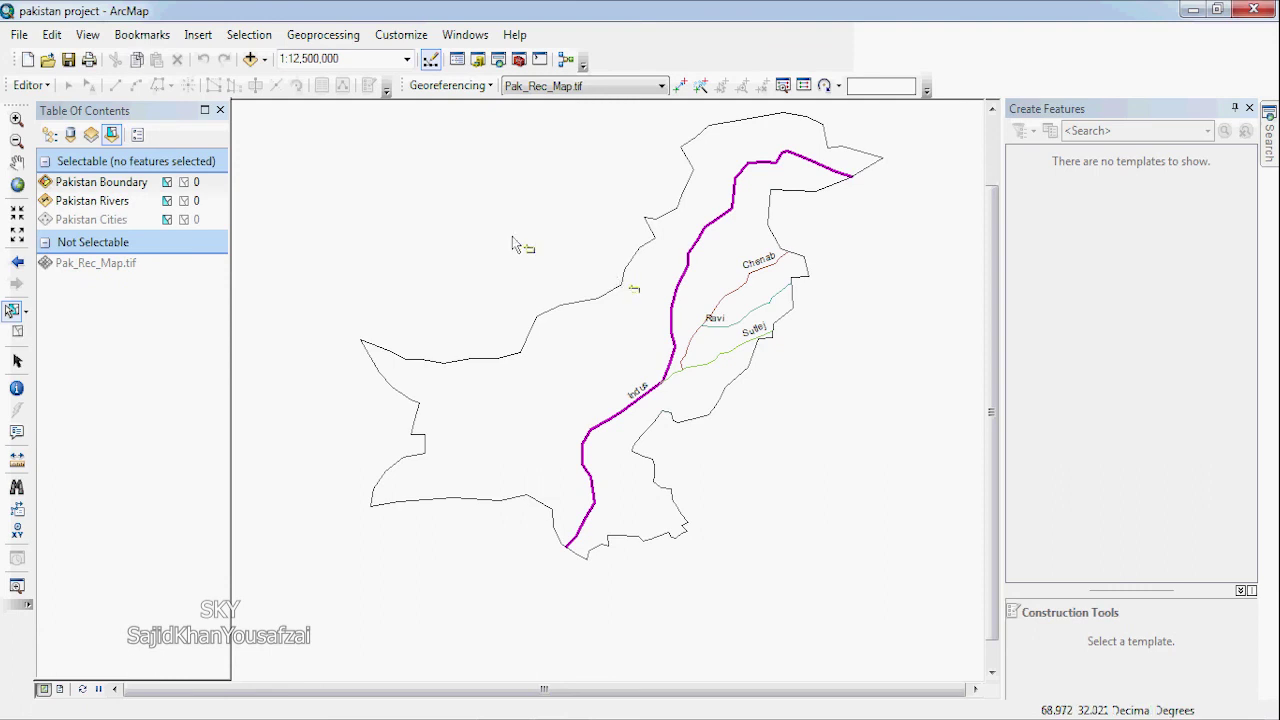
left_click_drag(677, 287, 680, 286)
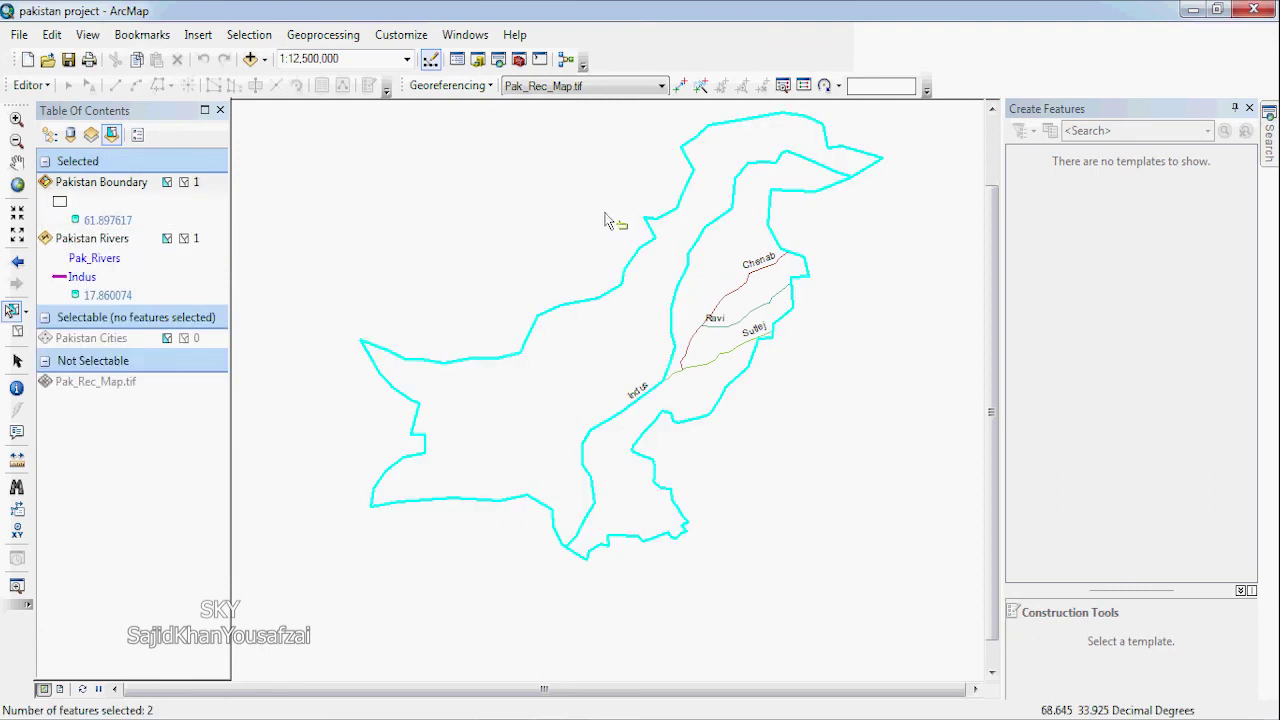
Step: Make the Pakistan Boundary layer not selectable and select only rivers on the map, ending with the Sutlej
left_click_drag(164, 189, 167, 195)
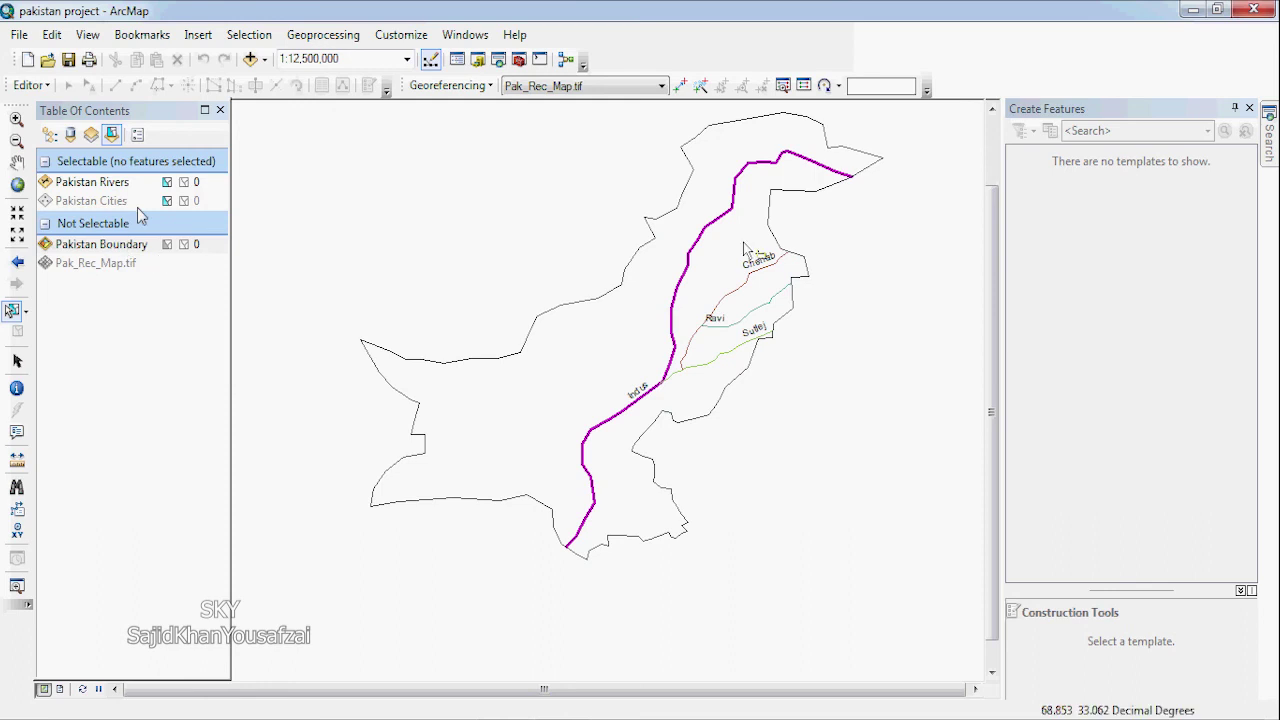
left_click(699, 246)
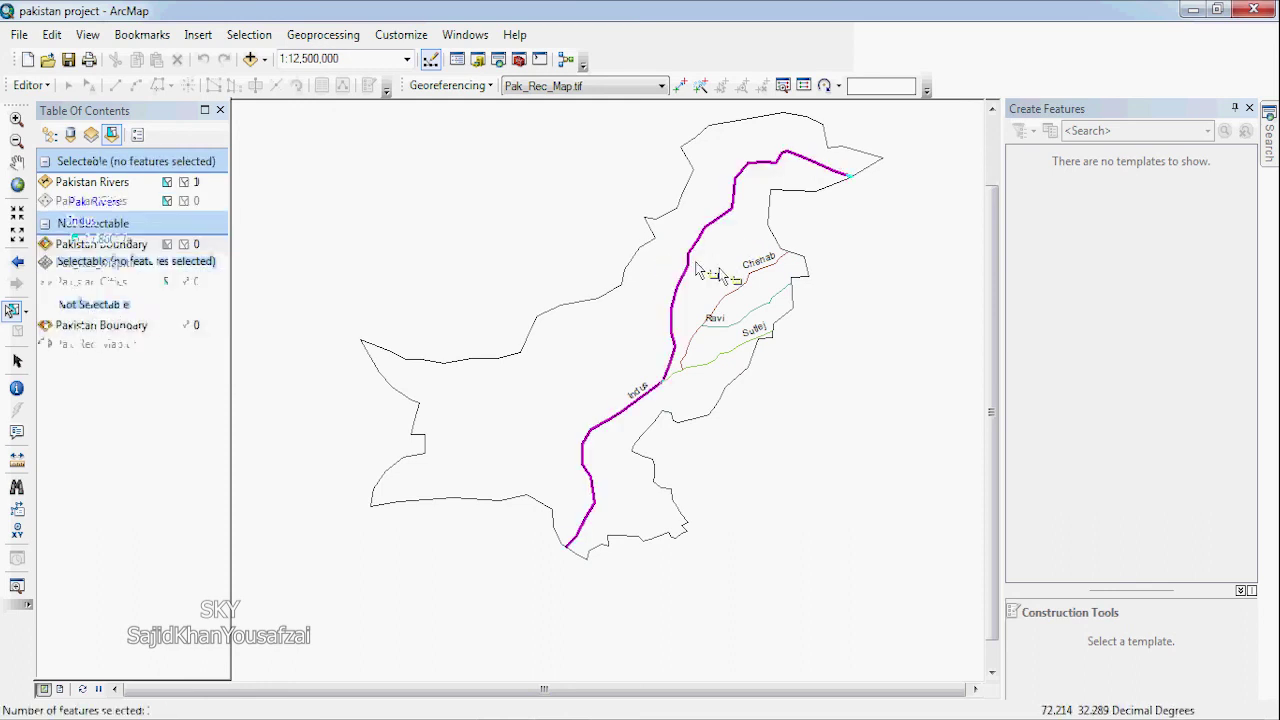
left_click(715, 330)
left_click(750, 345)
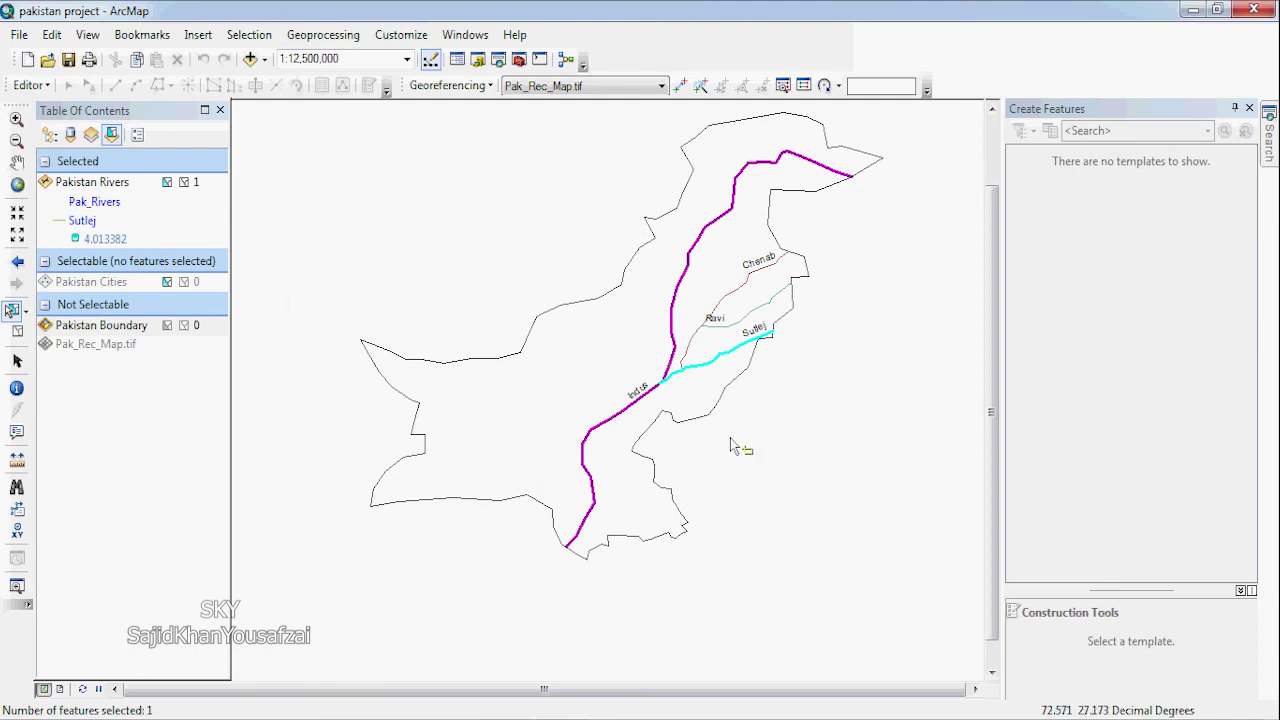
Step: Compare how the layers are listed by drawing order, by source and by visibility
left_click(51, 136)
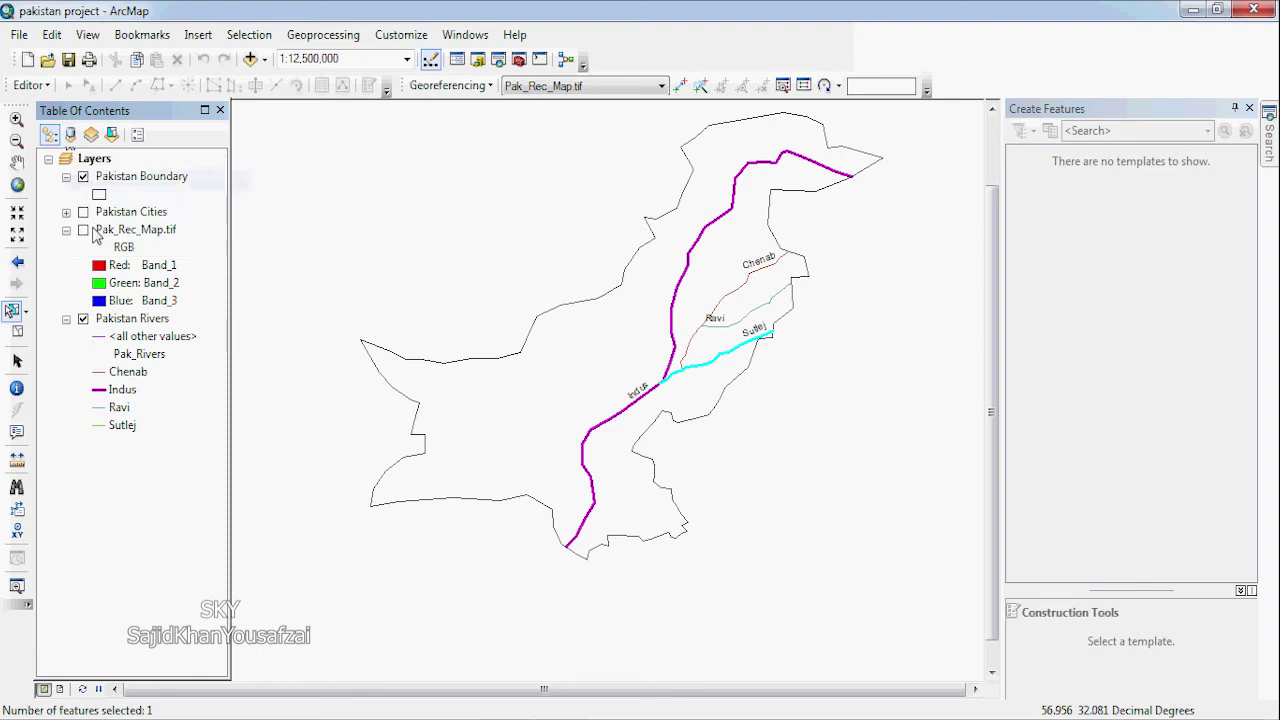
left_click(73, 140)
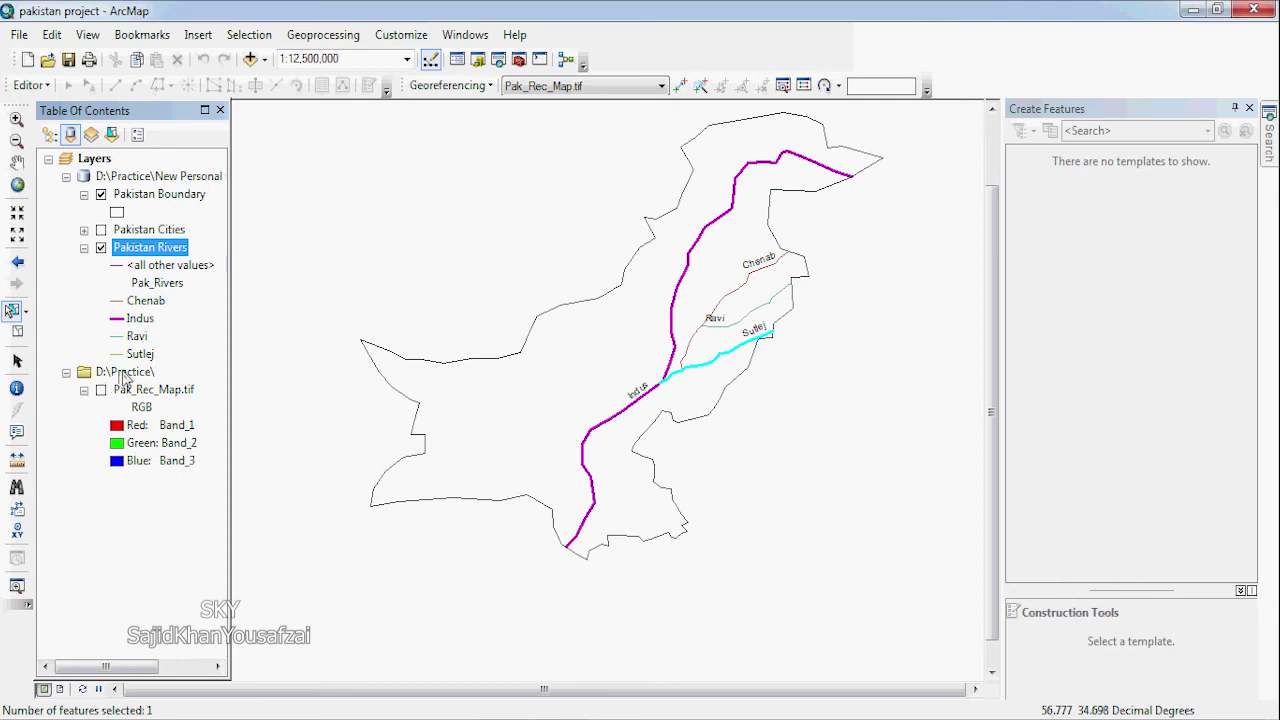
left_click(96, 140)
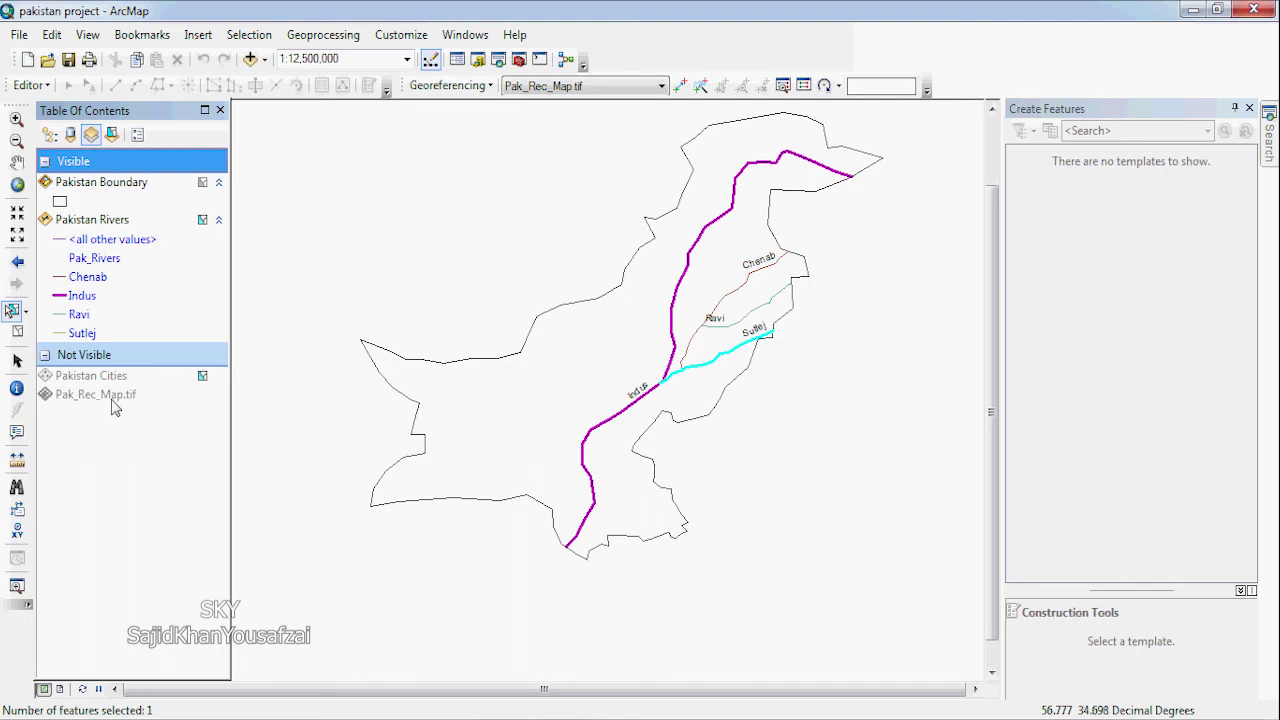
left_click(49, 134)
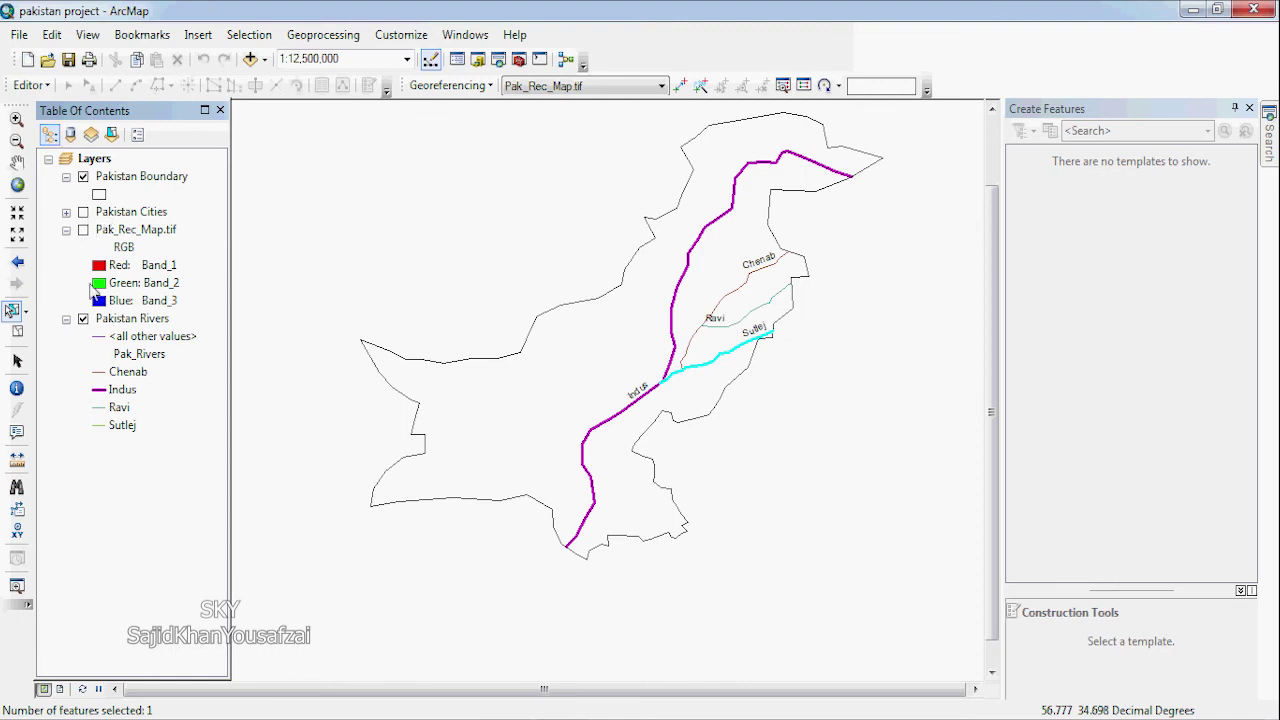
left_click(91, 134)
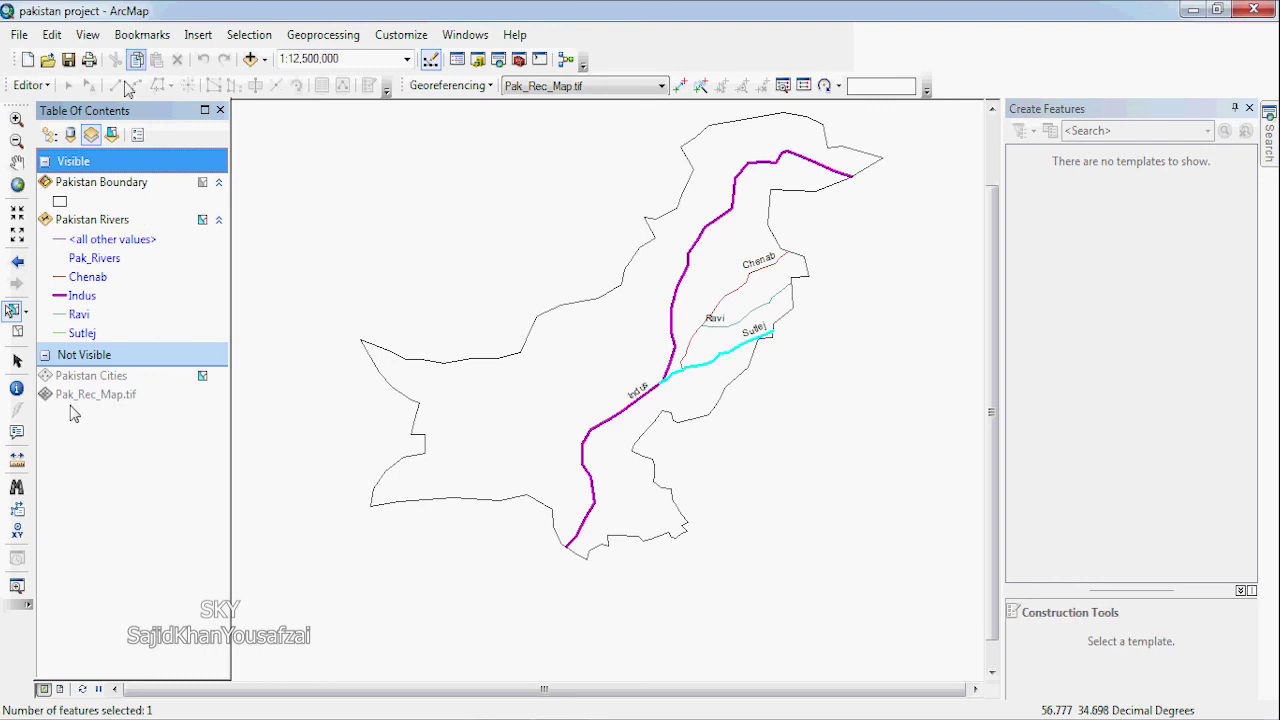
Step: View the layers by selection and the Table Of Contents options without changes, and return to listing by source
left_click(109, 139)
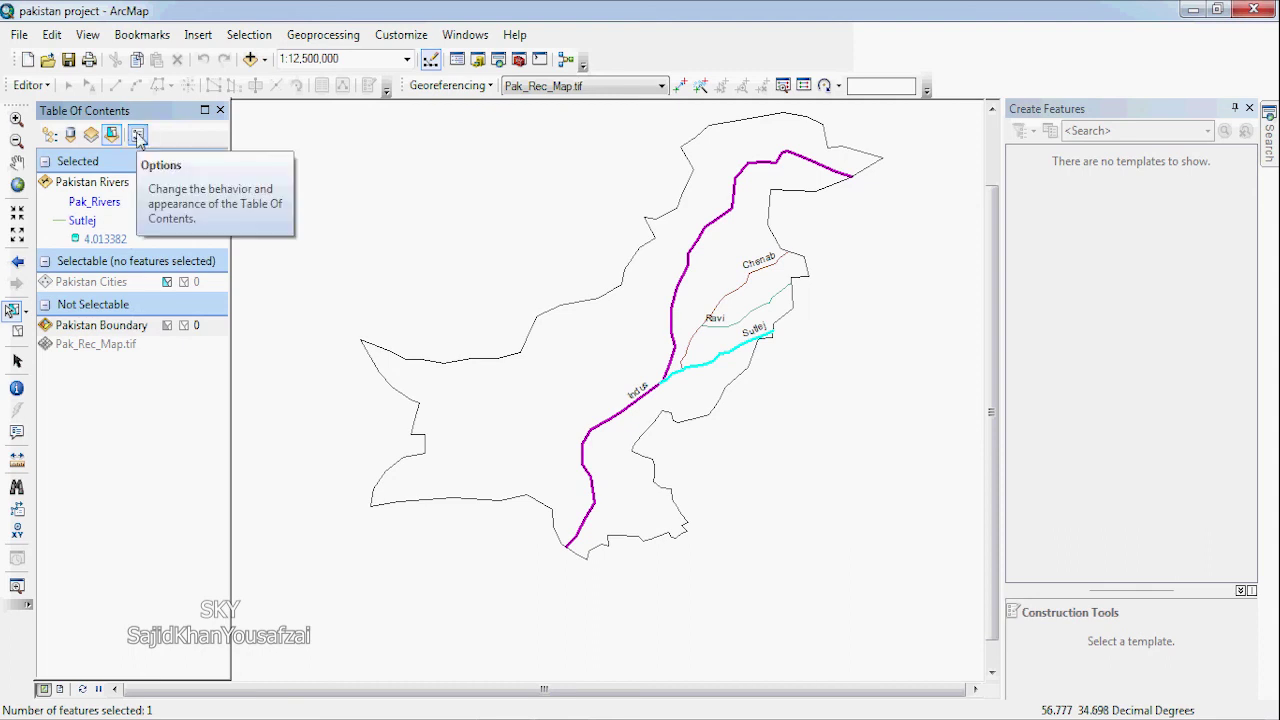
left_click(138, 137)
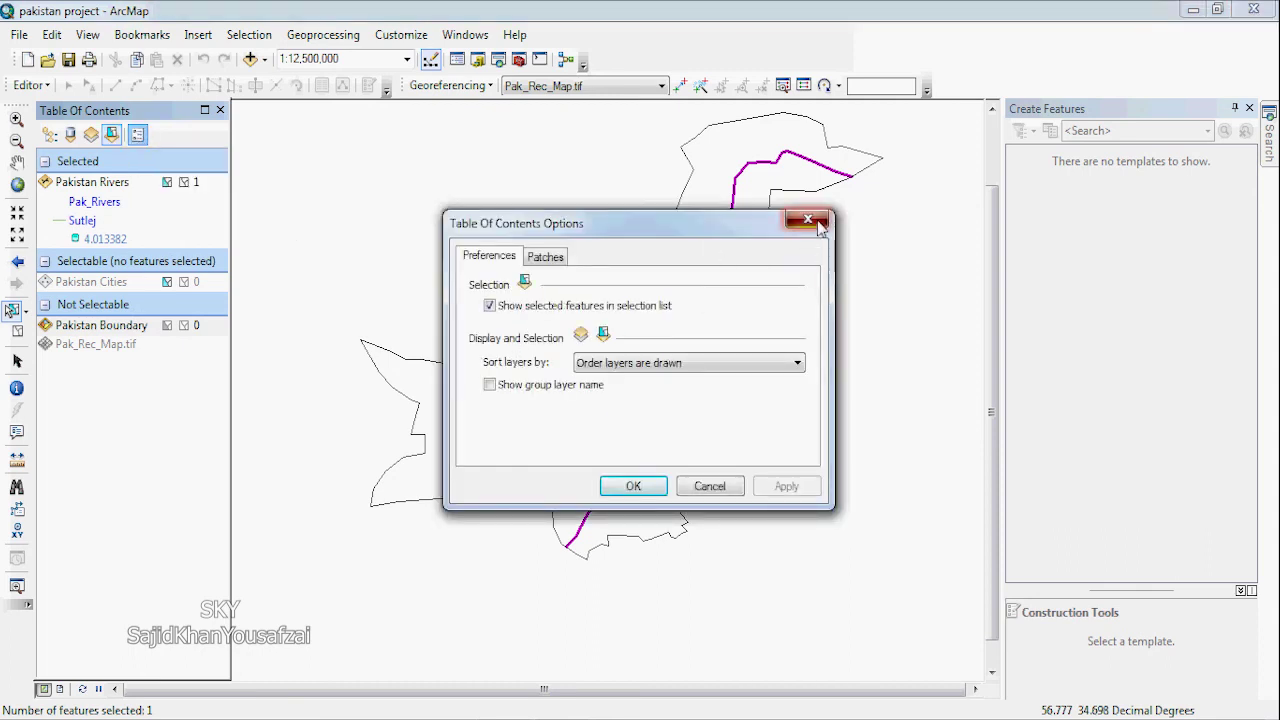
left_click(50, 136)
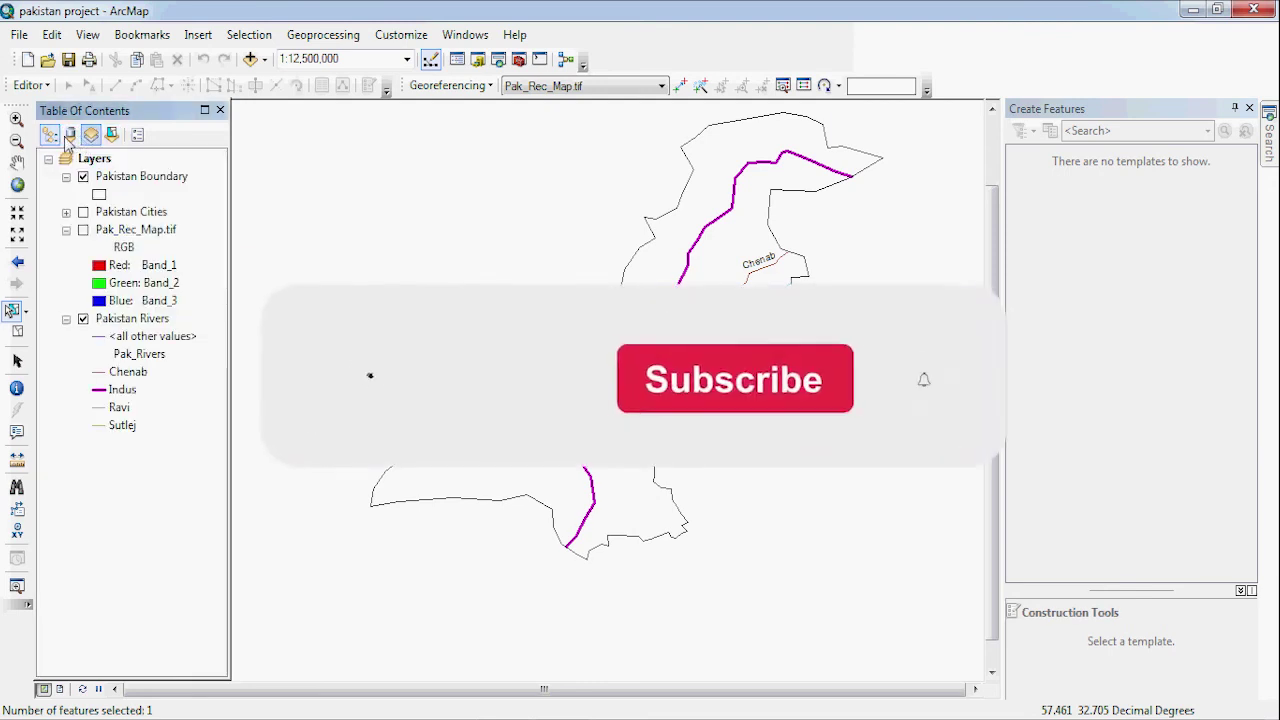
left_click(69, 136)
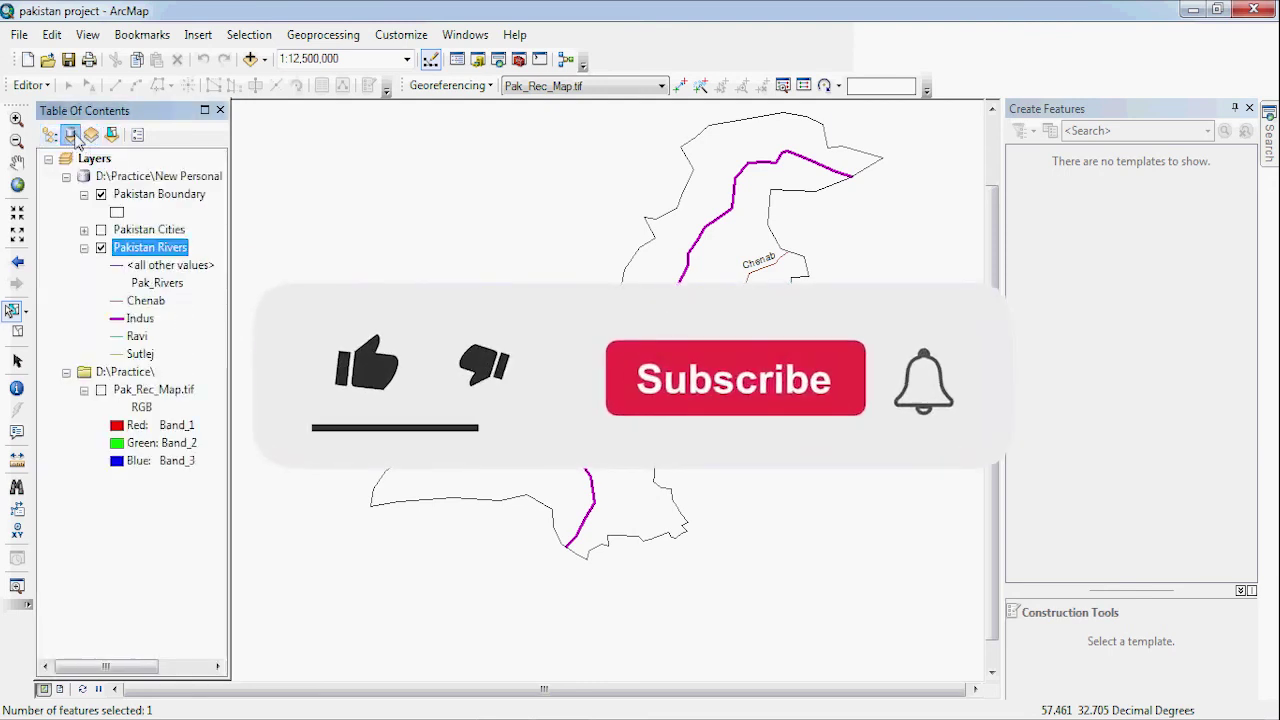